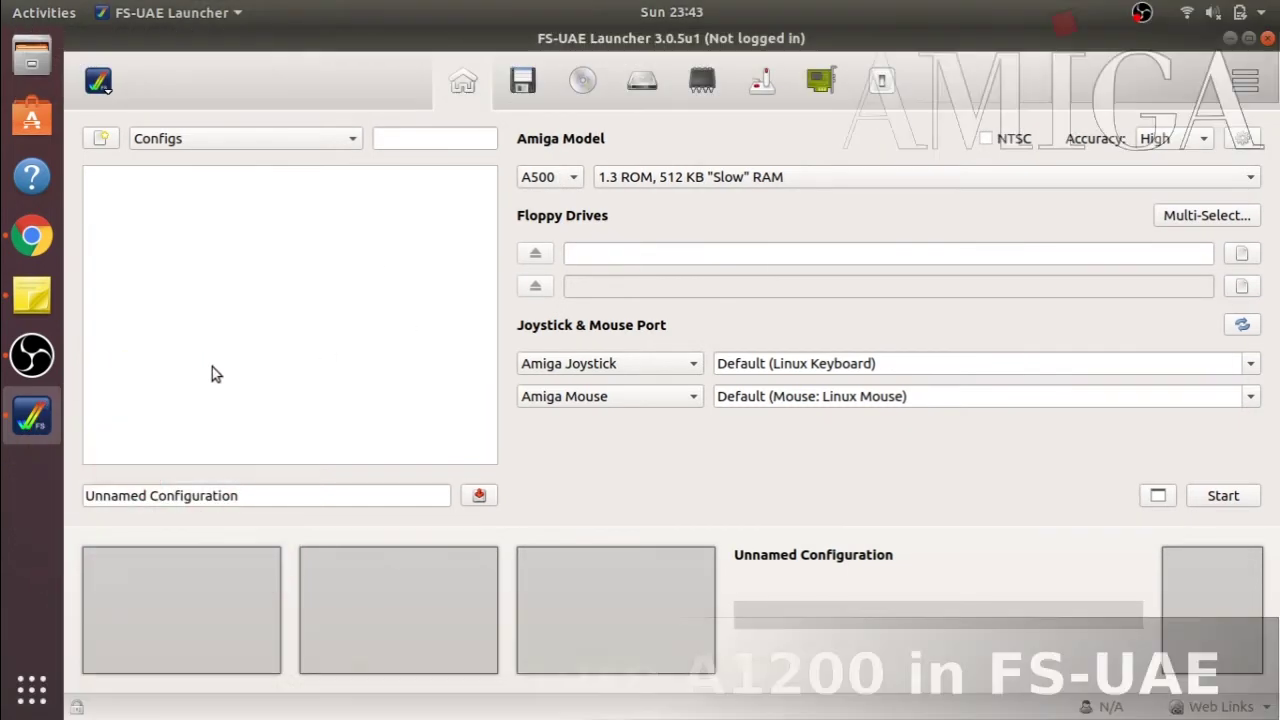
In Chrome's Amiga 1200 article, jump to Technical information and highlight the chip and fast RAM passage
left_click(43, 244)
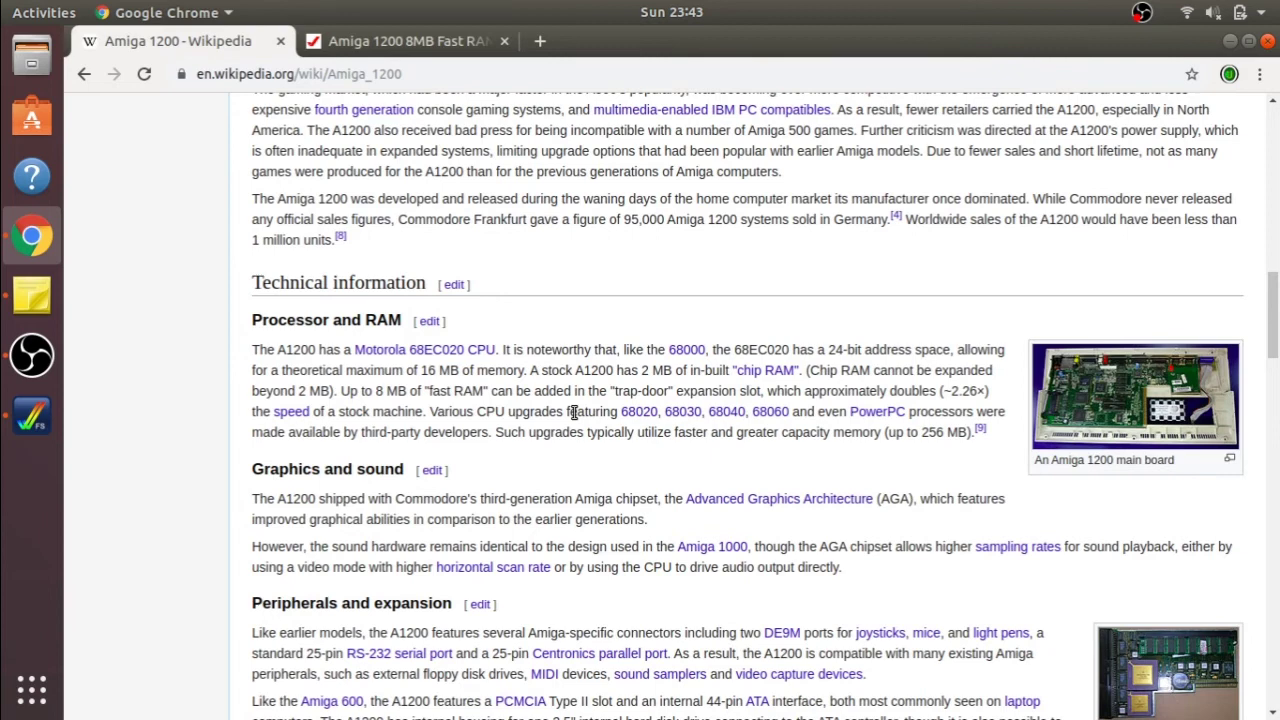
scroll(575, 413, "up", 15)
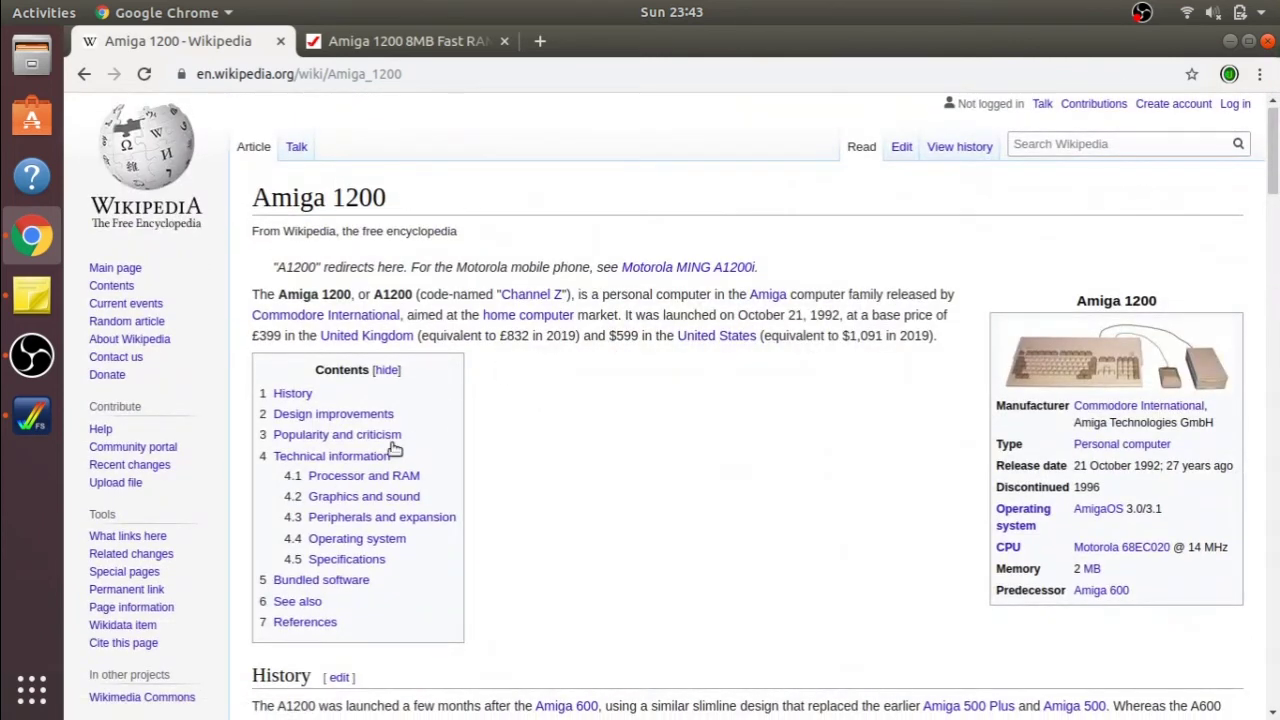
left_click(362, 456)
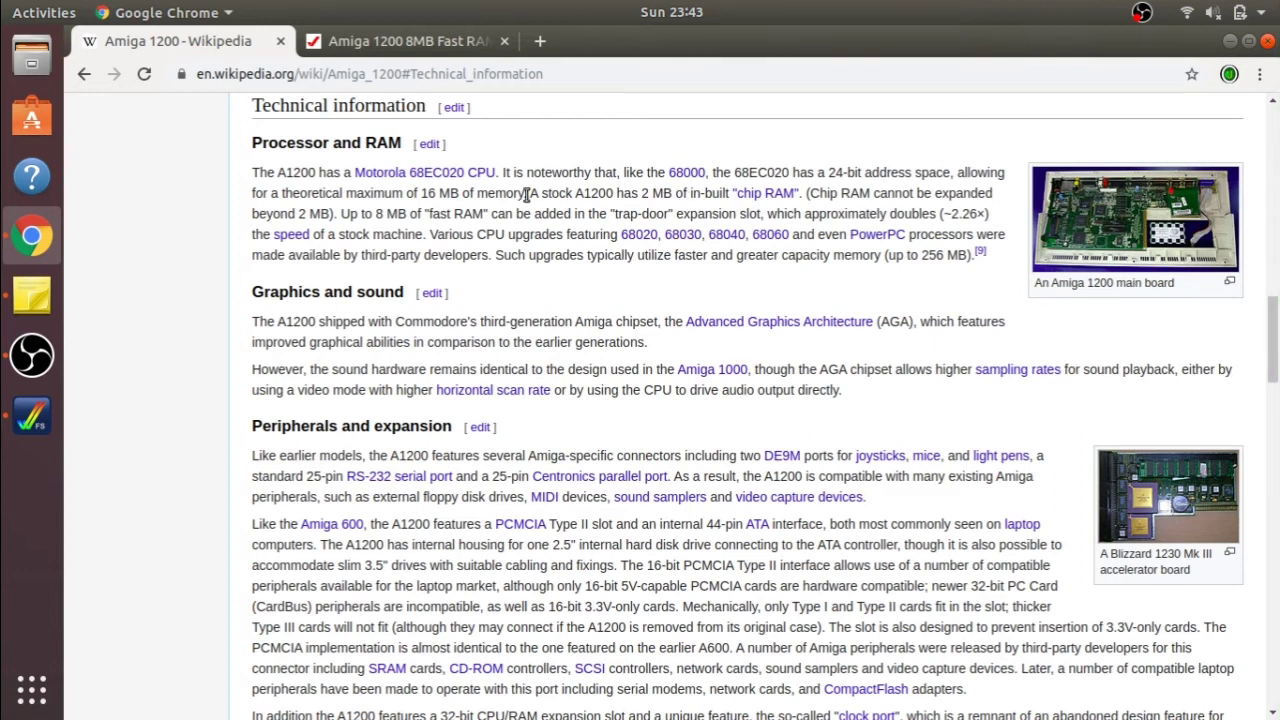
left_click_drag(527, 193, 665, 235)
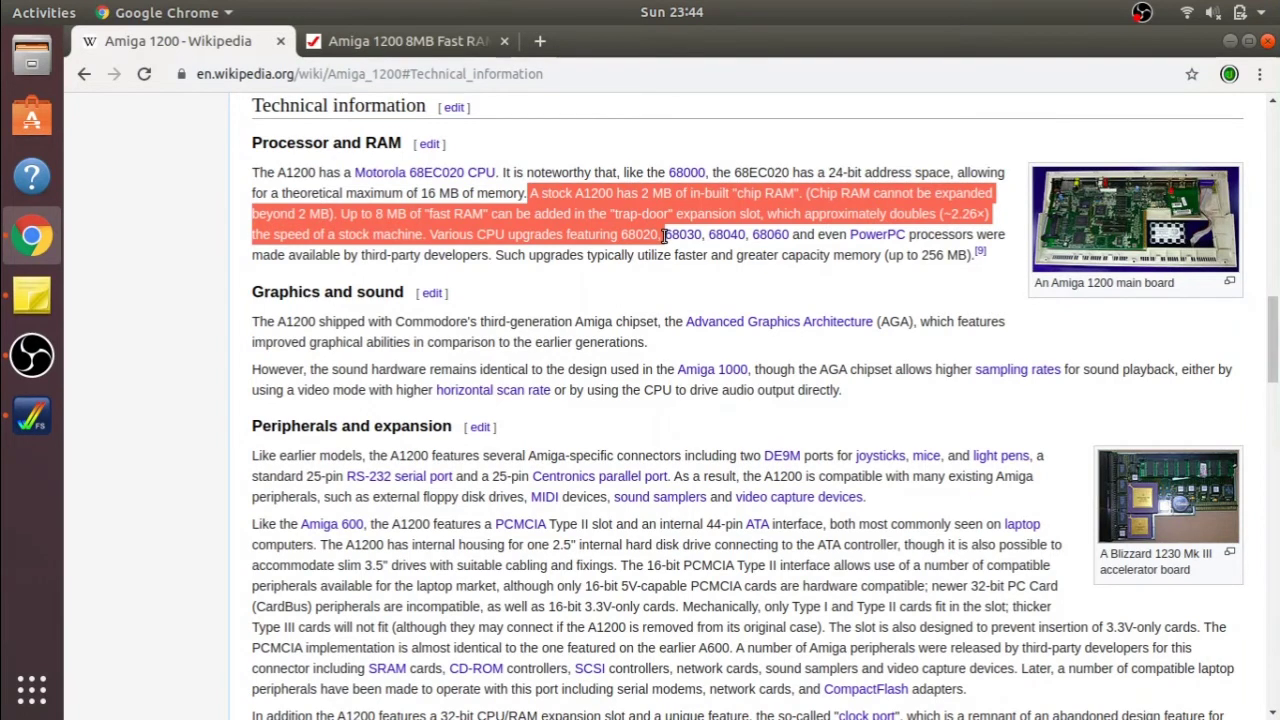
Highlight the Amiga 1200 8MB Fast RAM Expansion product title, then minimise Chrome
left_click(456, 42)
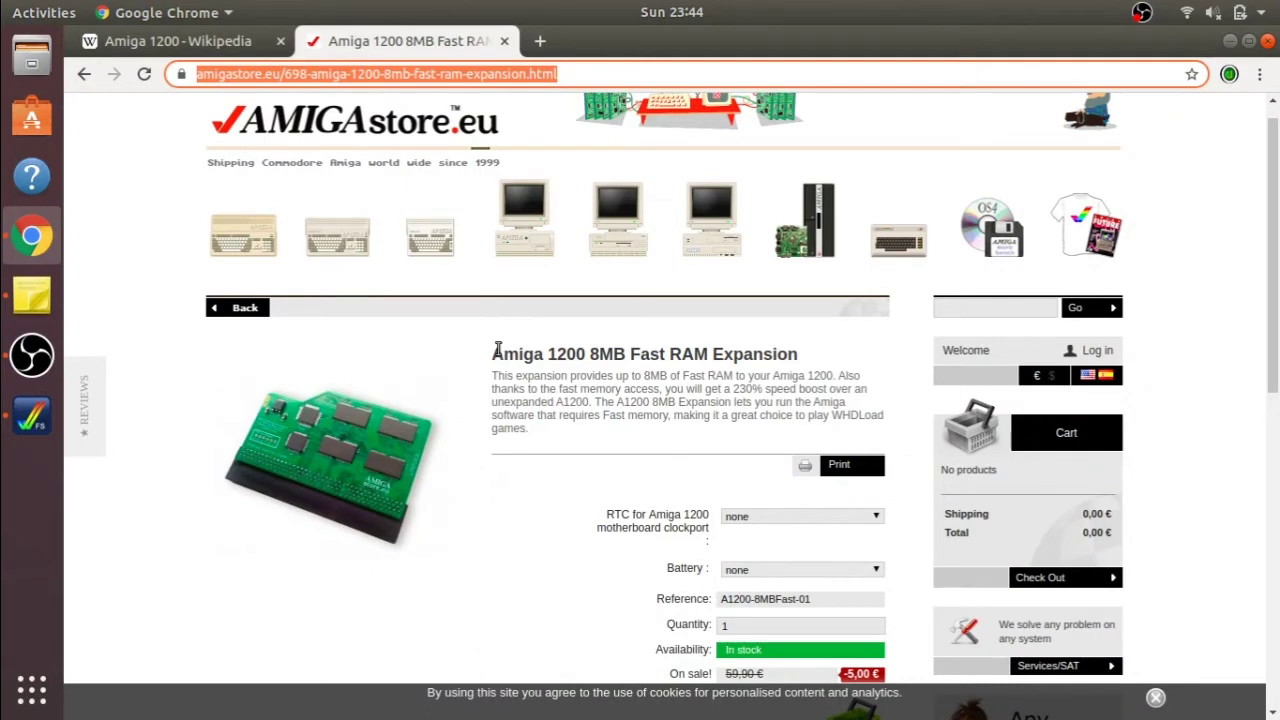
left_click_drag(497, 350, 799, 357)
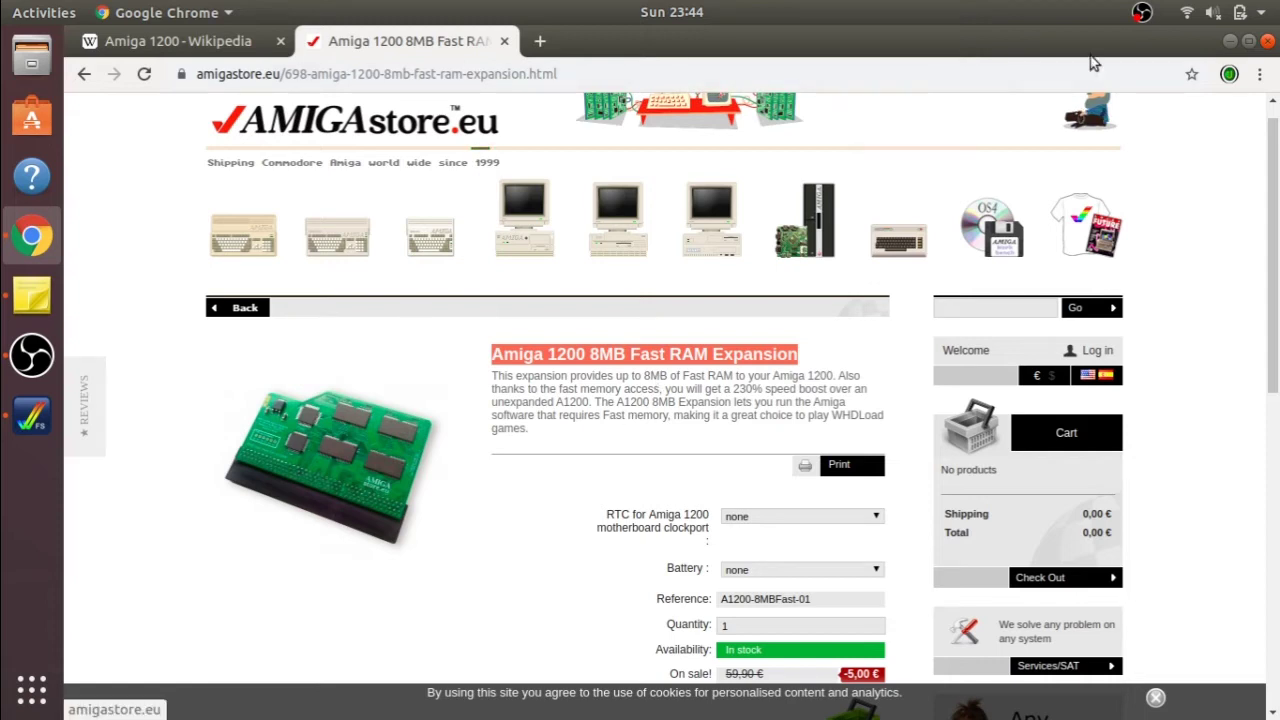
left_click(1229, 44)
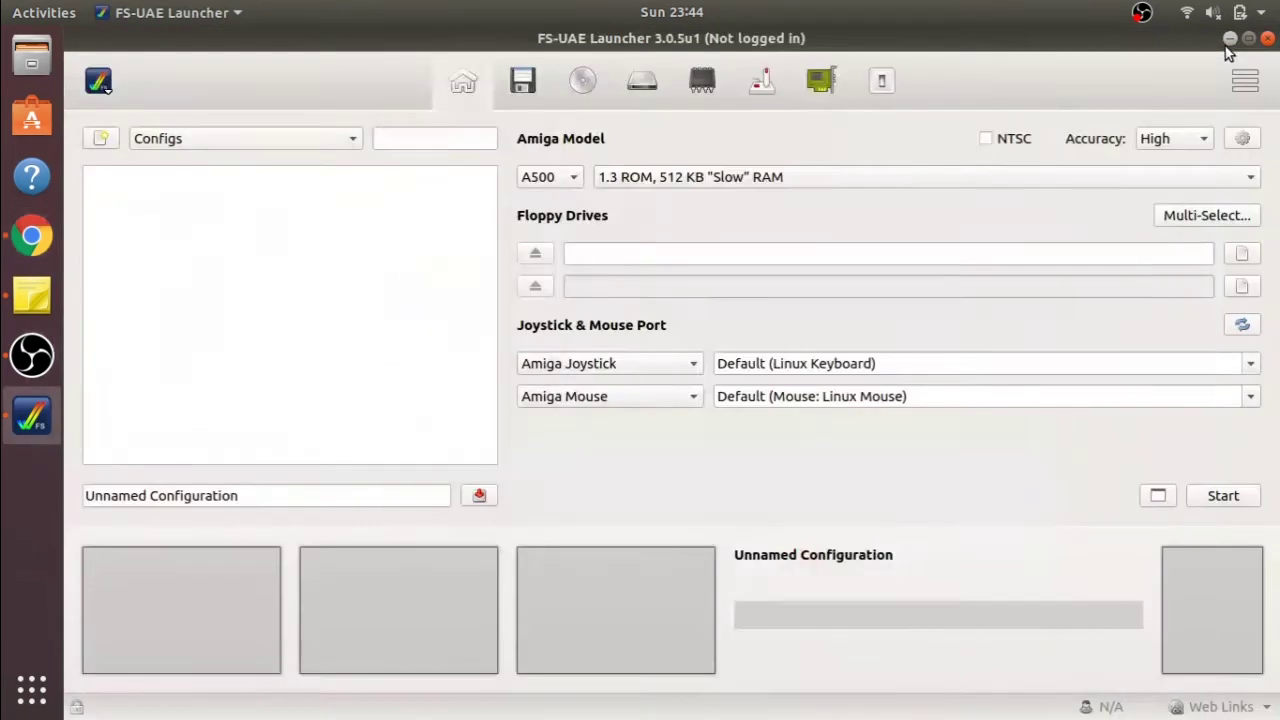
Choose the A1200 model with the '3.1 ROM, 68020 CPU' ROM variant
left_click(565, 177)
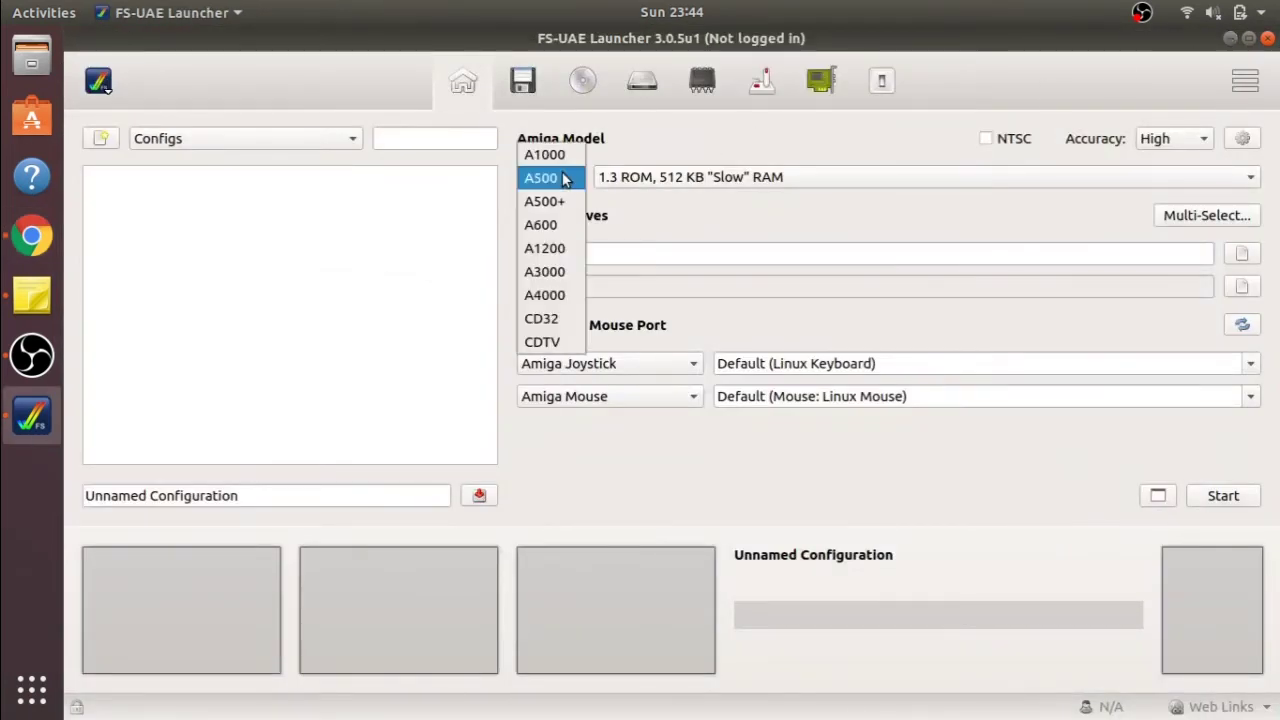
left_click(549, 250)
left_click(755, 180)
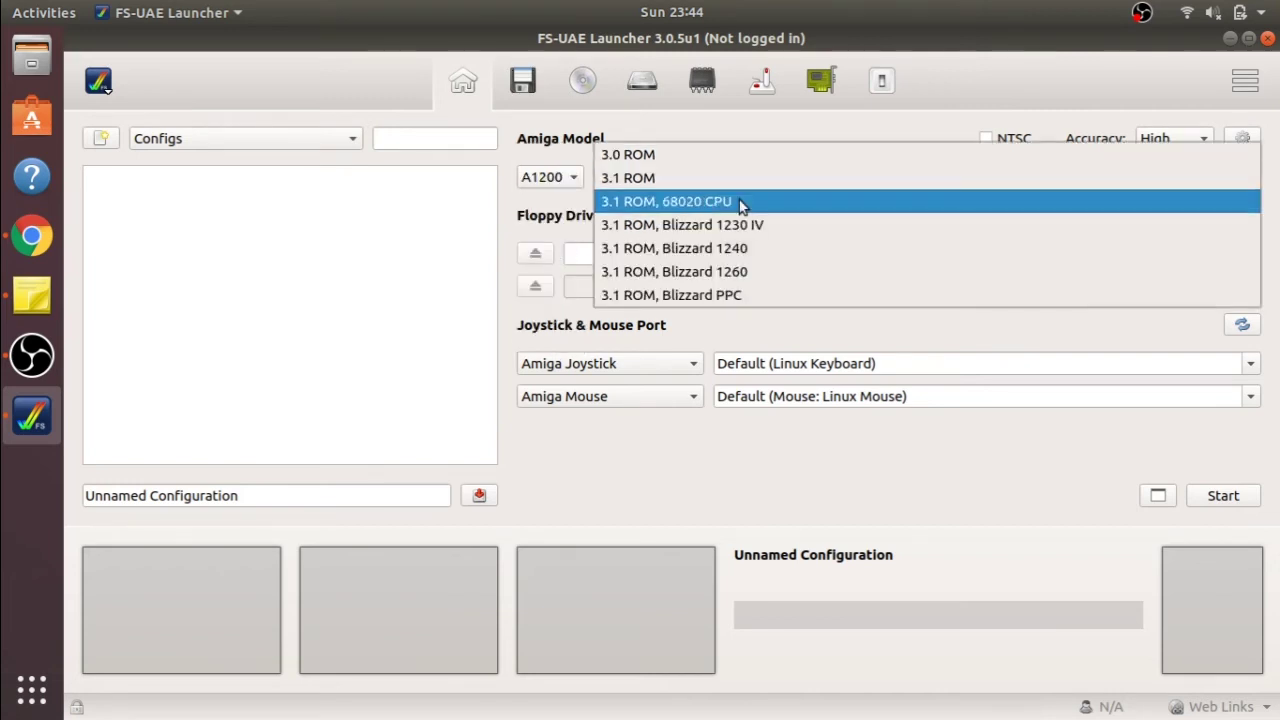
left_click(741, 204)
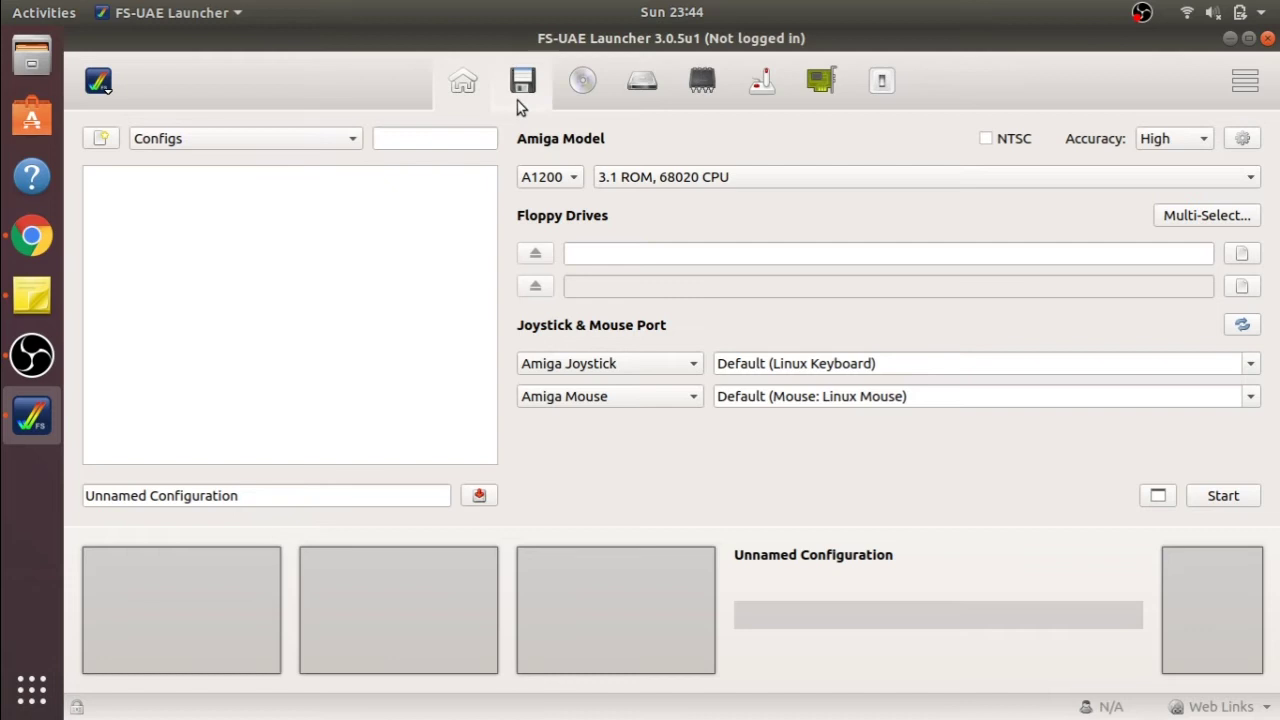
On the ROM & RAM page, use 2 MB chip RAM and 8 MB fast RAM, with slow RAM unchecked
left_click(690, 82)
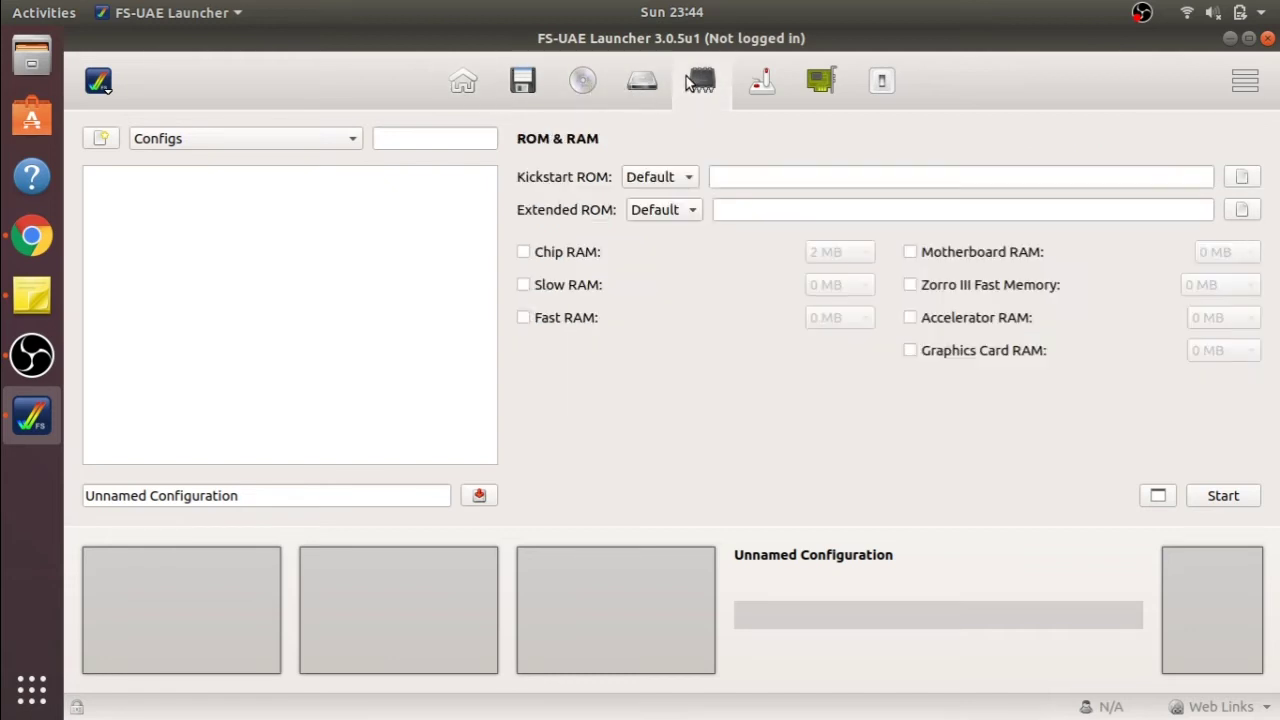
left_click(523, 252)
left_click(525, 318)
left_click(828, 320)
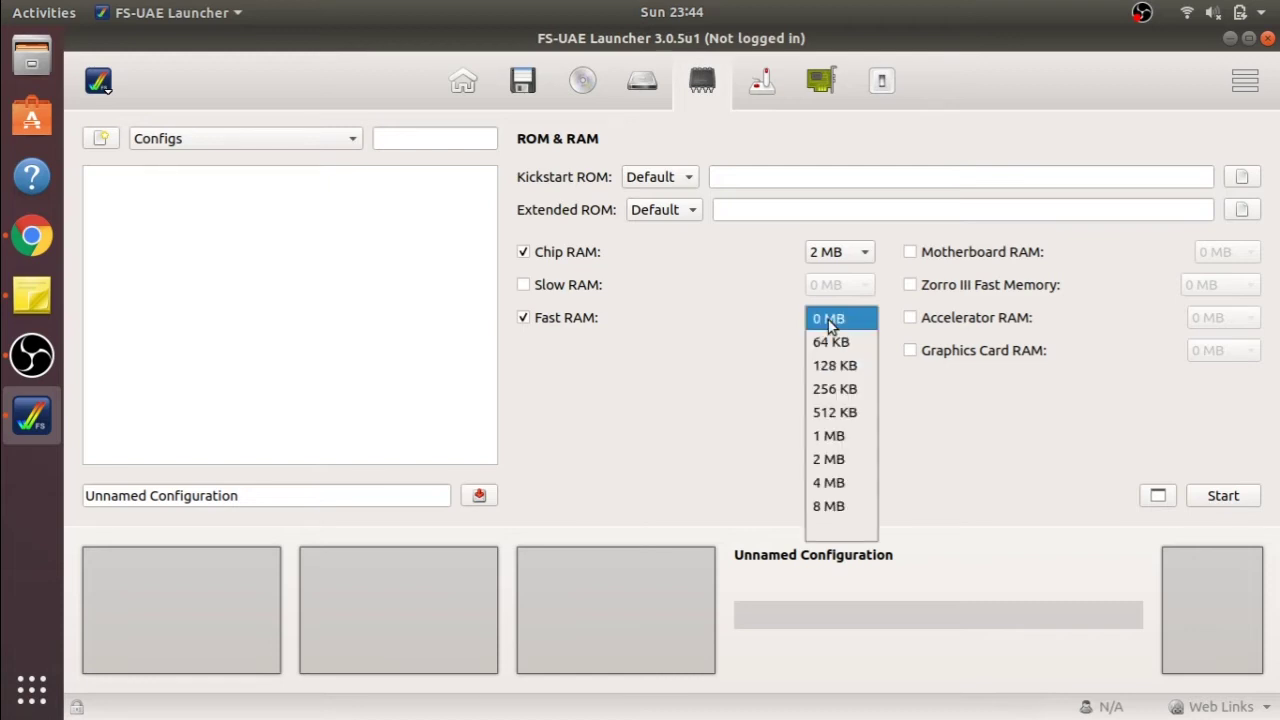
left_click(849, 505)
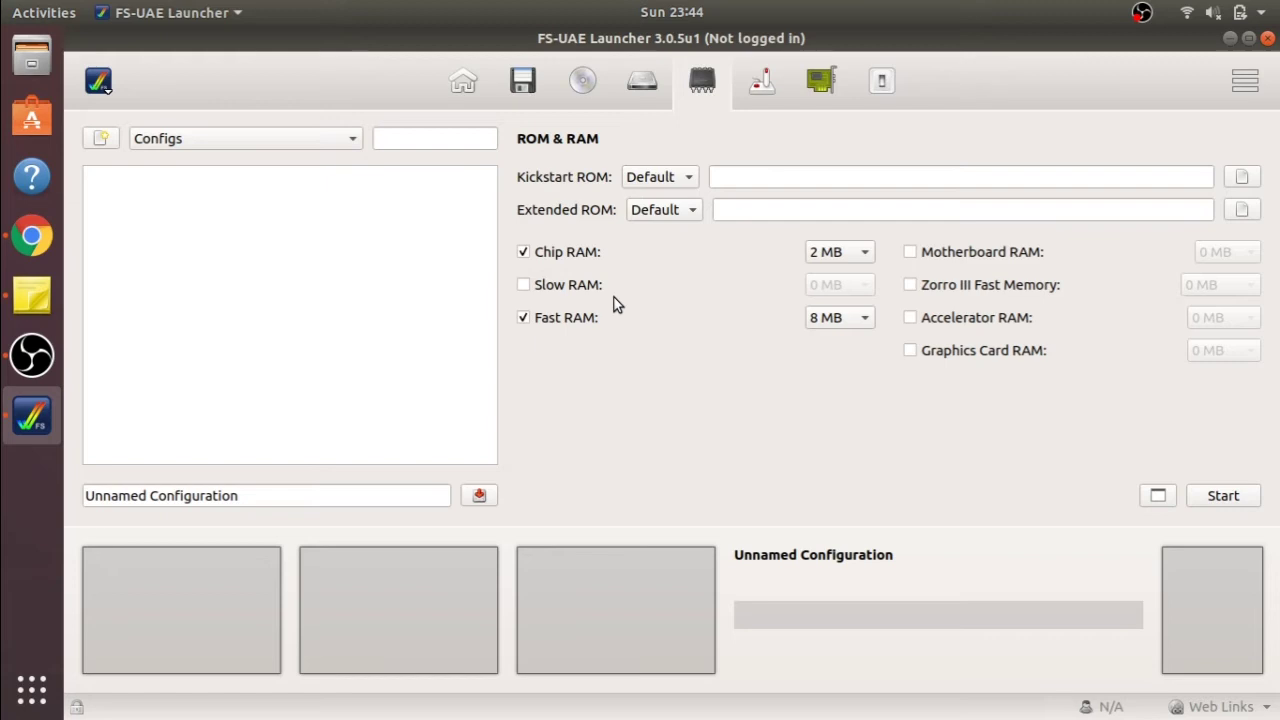
left_click(523, 286)
left_click(836, 286)
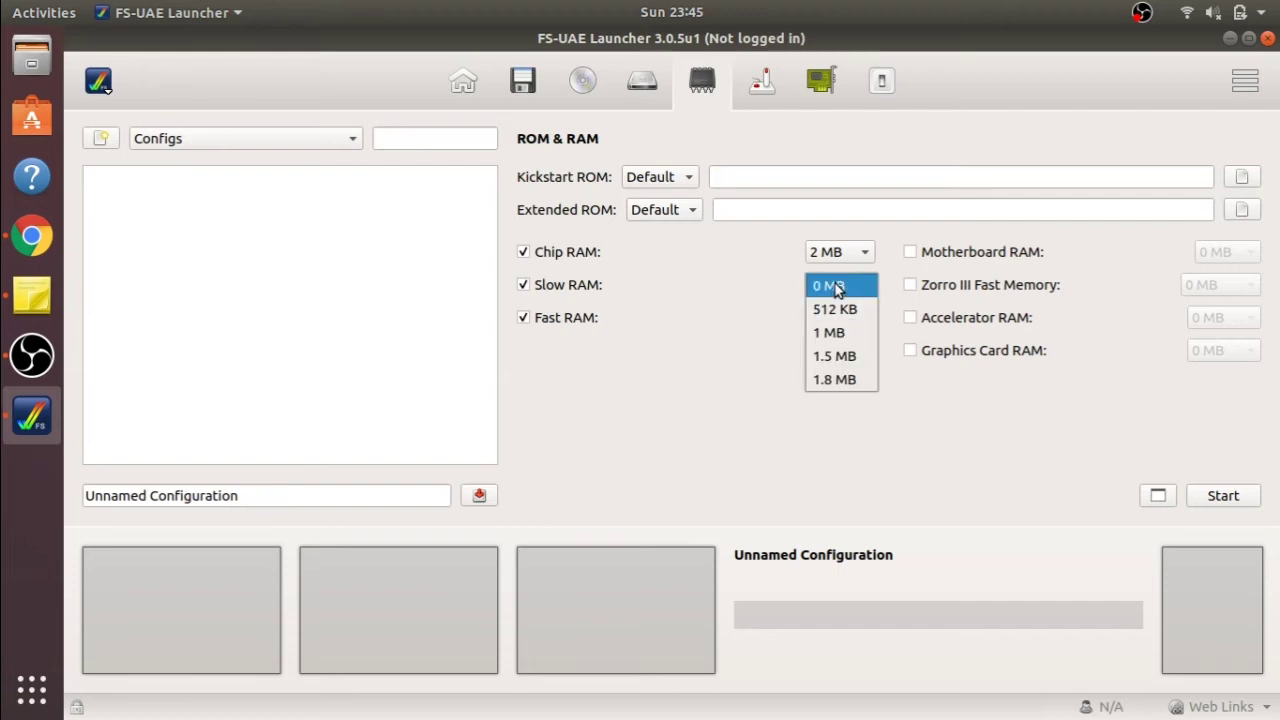
left_click(830, 286)
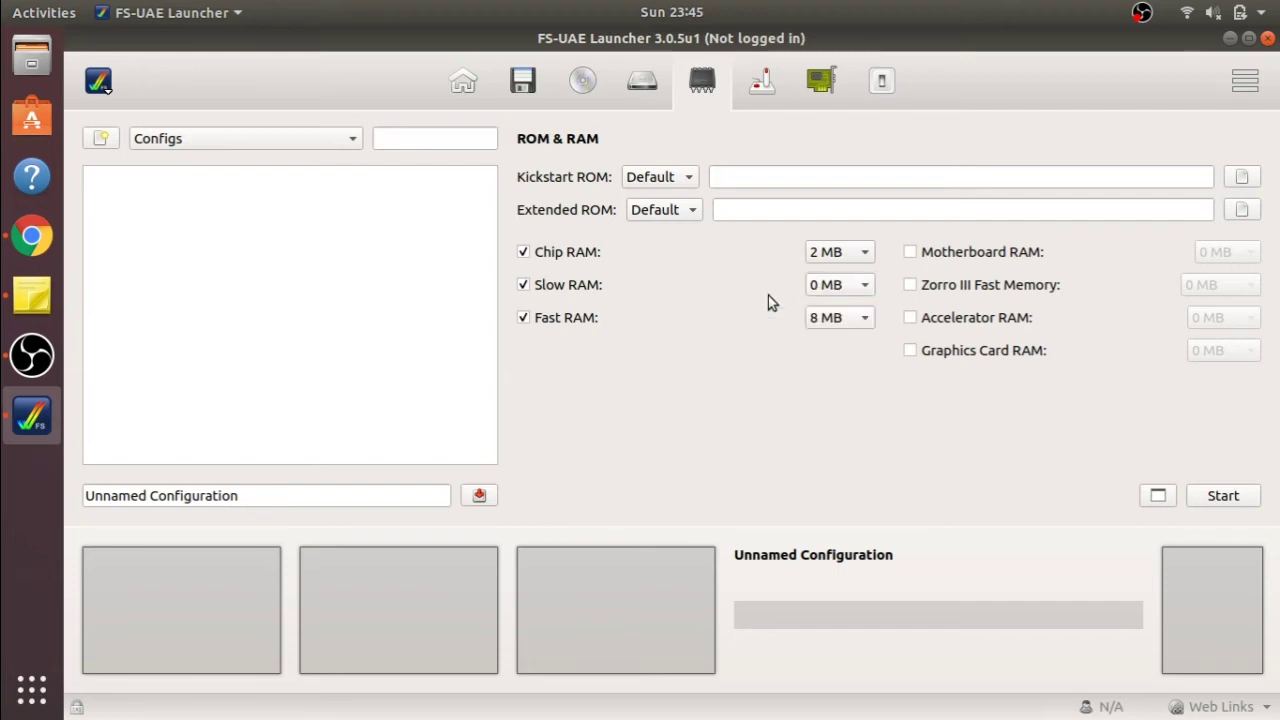
left_click(524, 286)
In Additional Configuration, set the CPU to 68020 and enable the JIT compiler
left_click(871, 98)
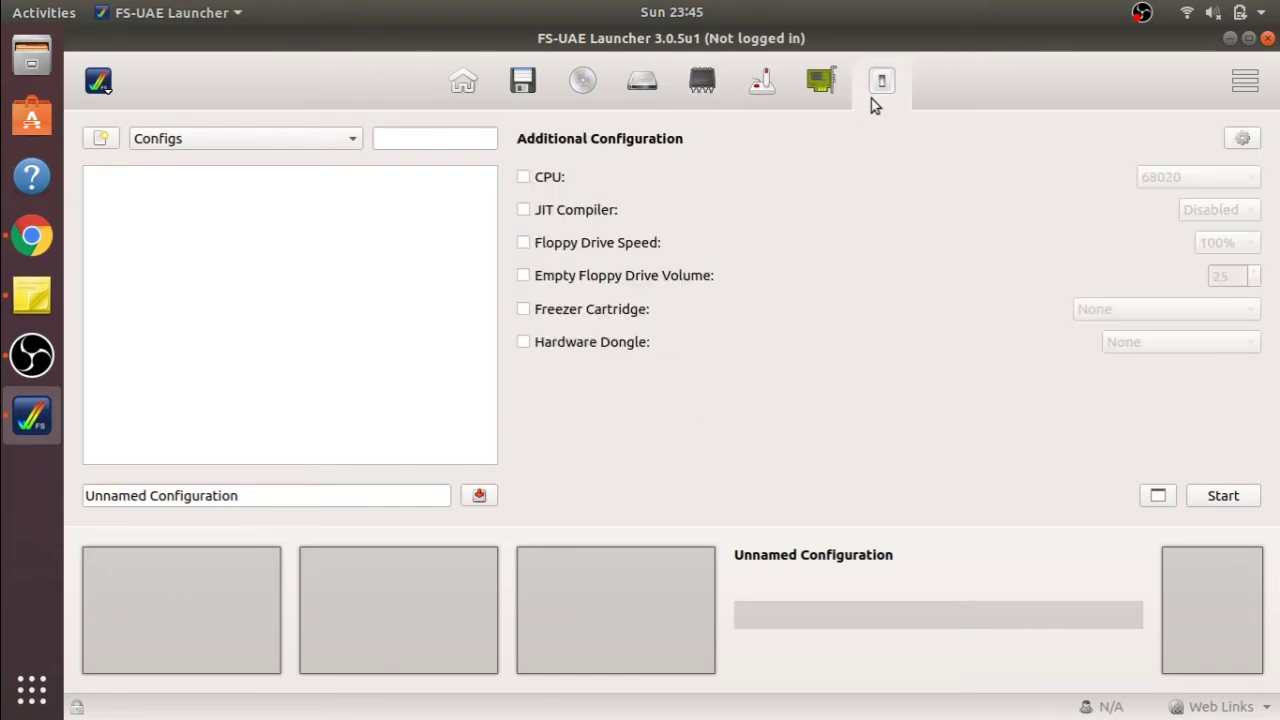
left_click(523, 177)
left_click(1165, 182)
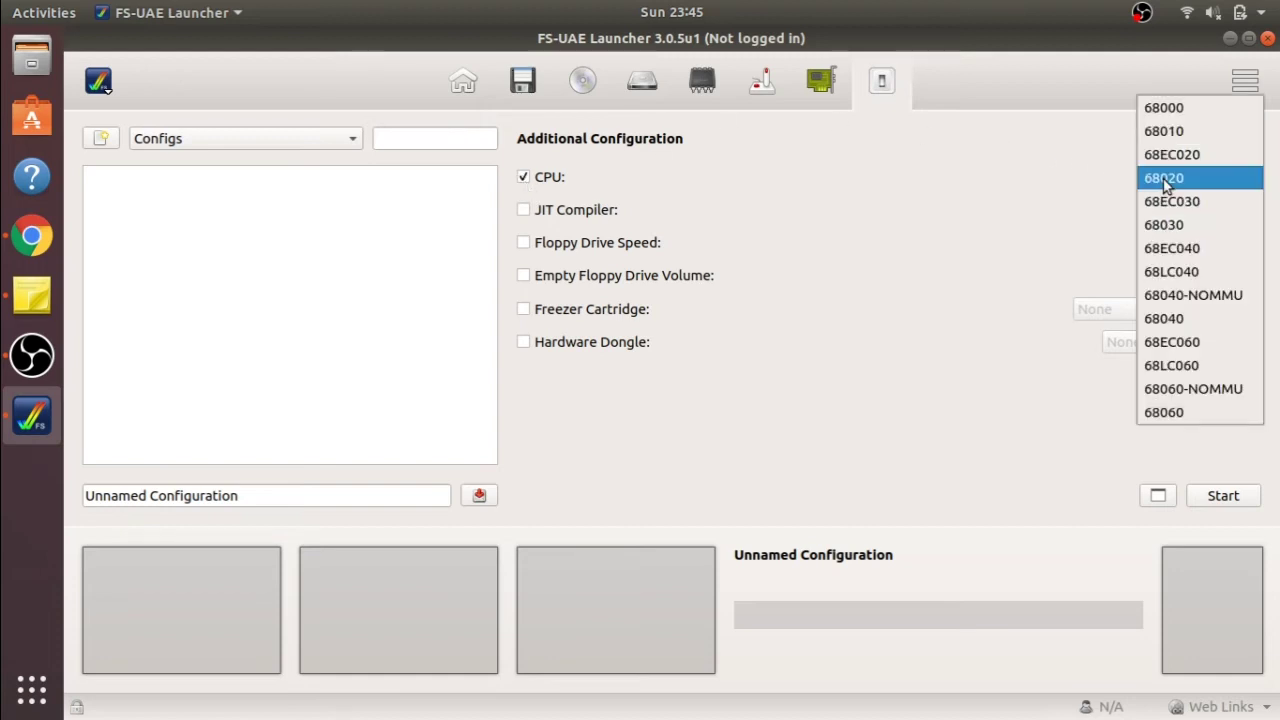
left_click(1216, 180)
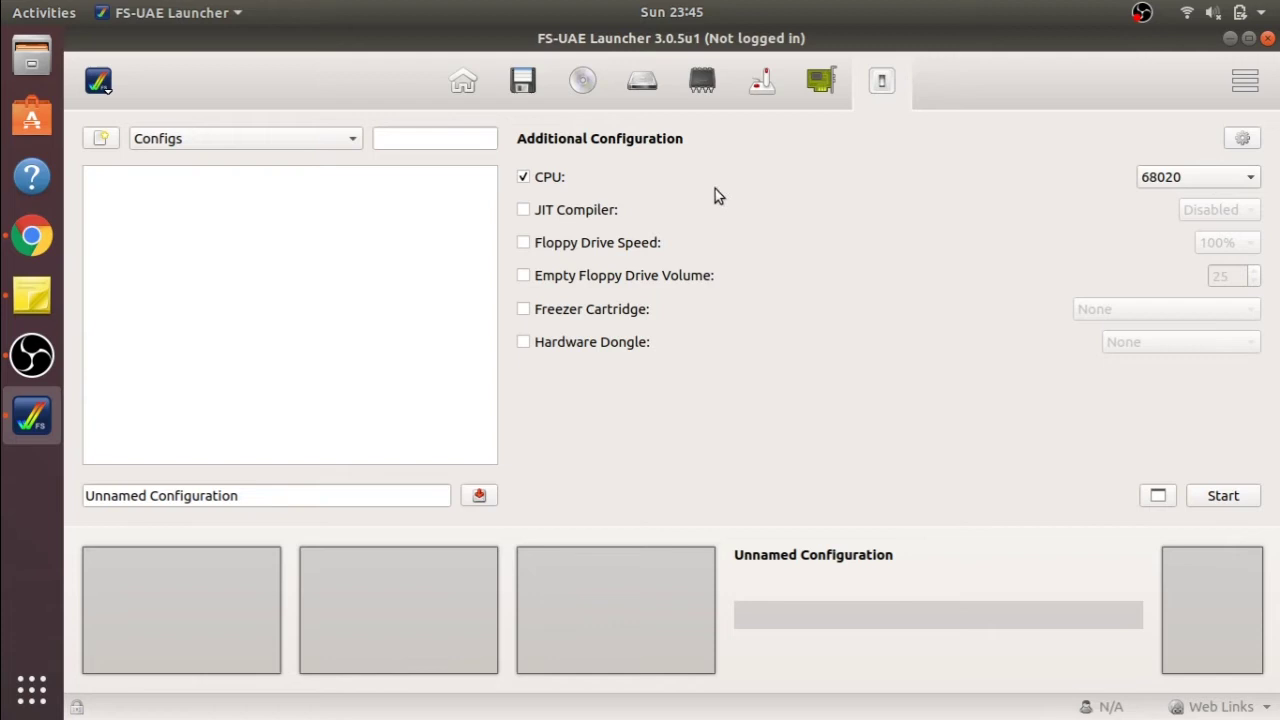
left_click(523, 210)
left_click(1186, 211)
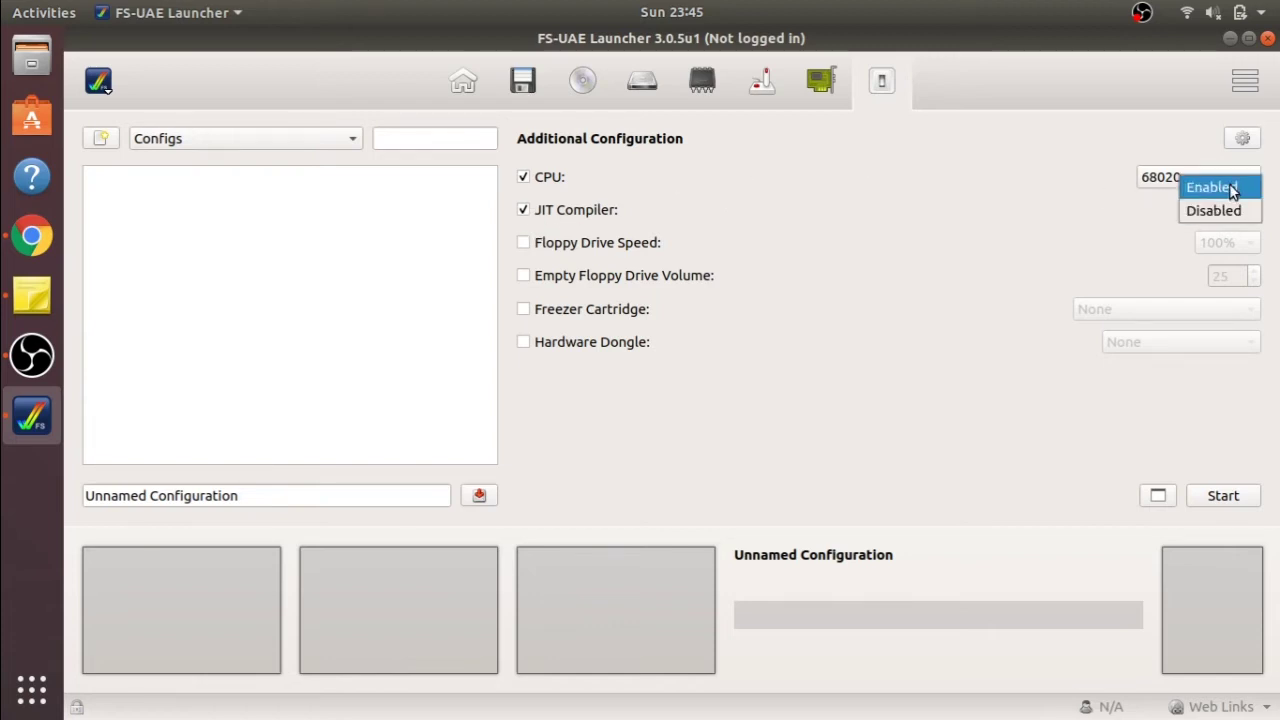
left_click(1231, 187)
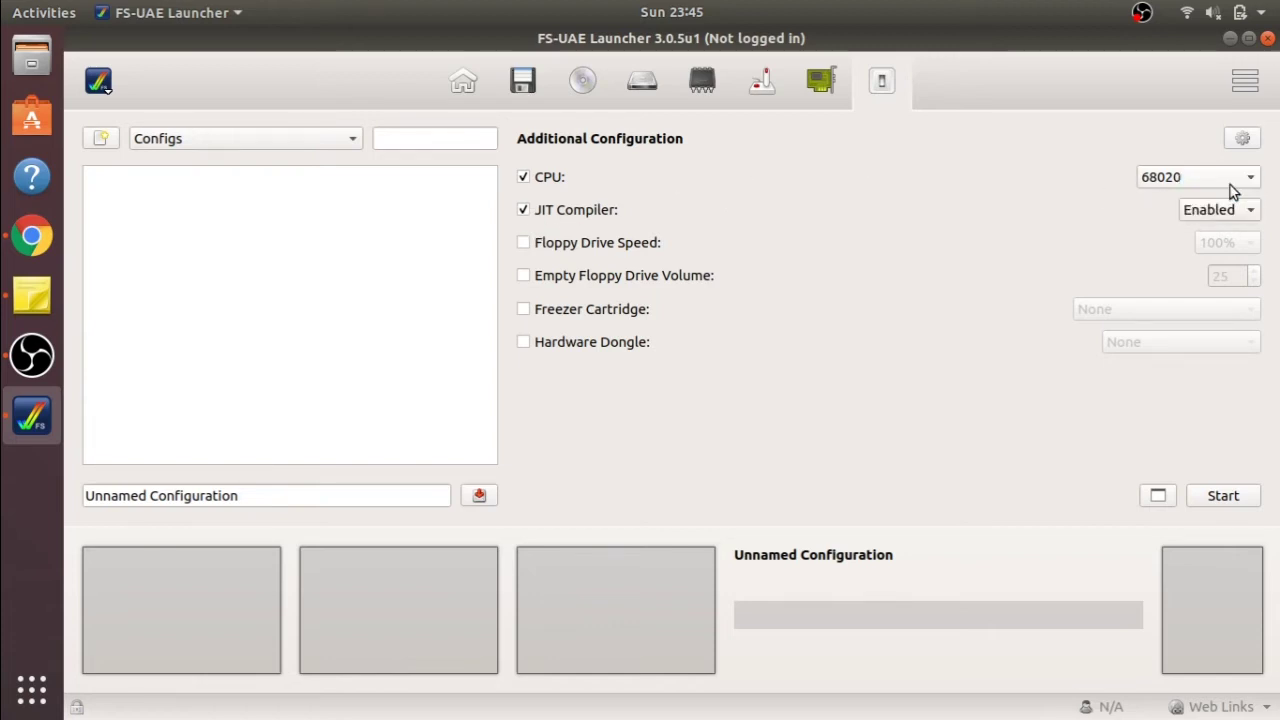
Set floppy drive speed to 800 % and select the existing configuration name
left_click(530, 251)
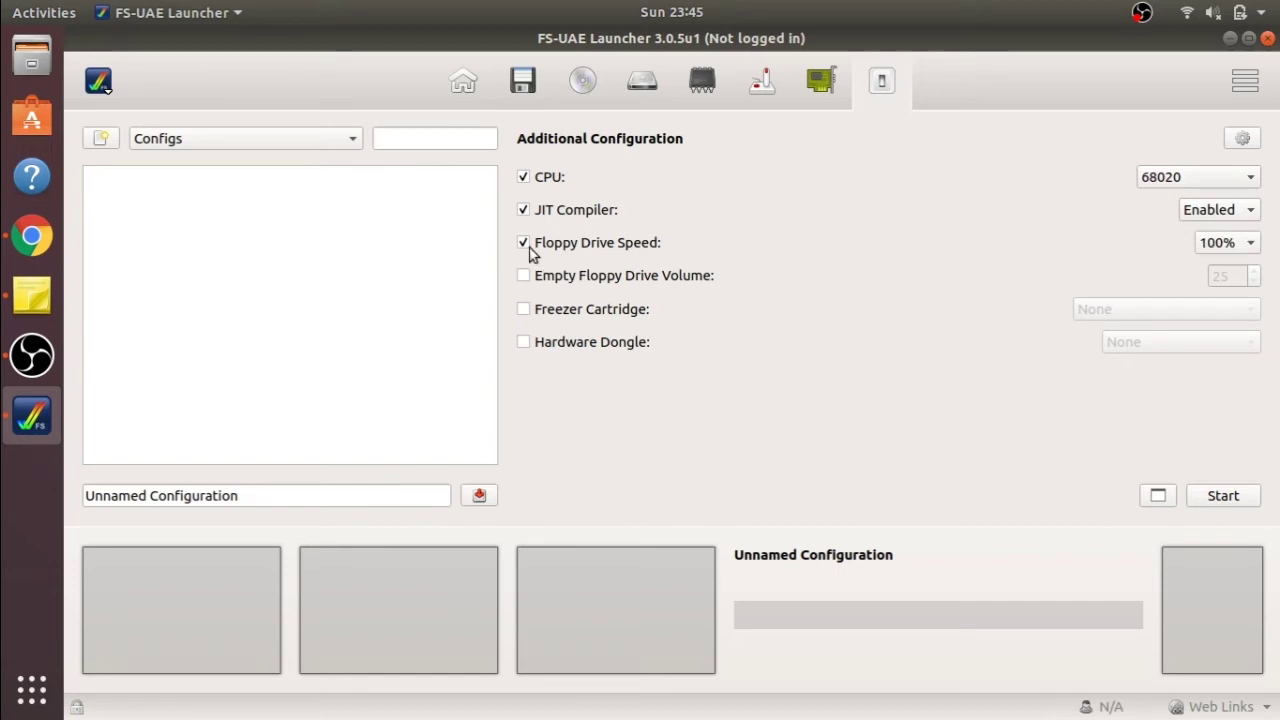
left_click(1234, 247)
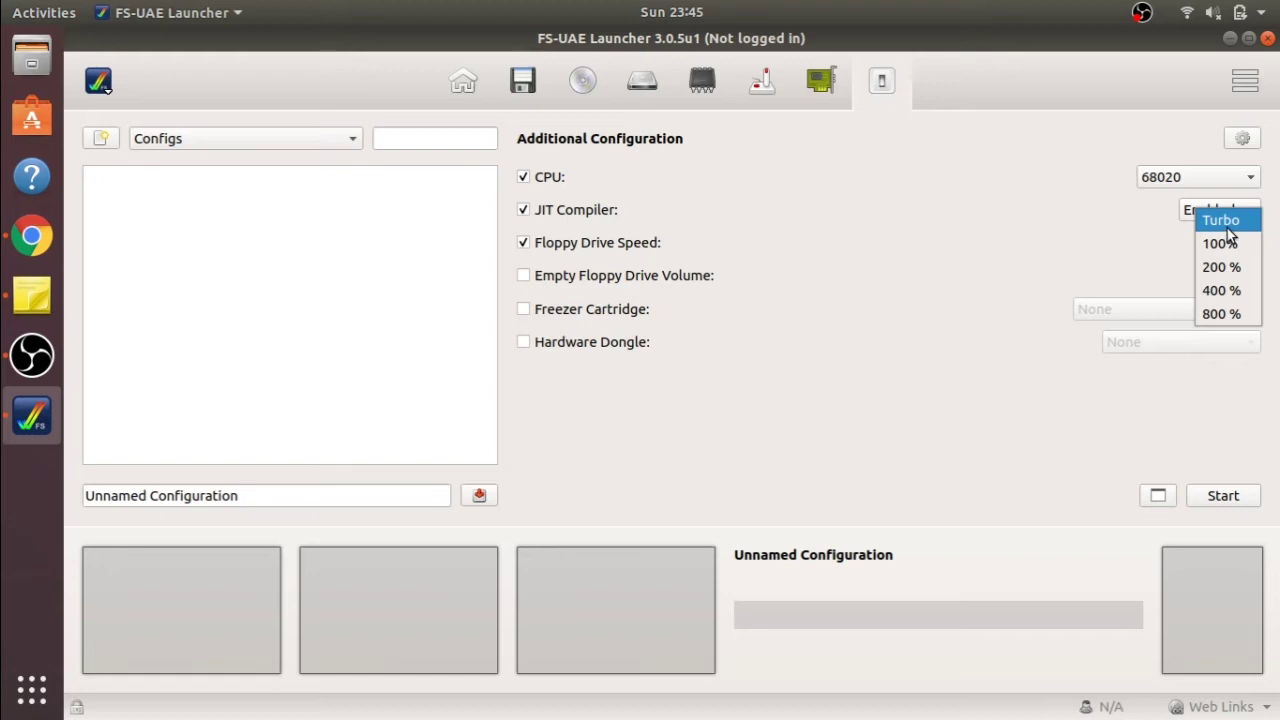
left_click(1234, 315)
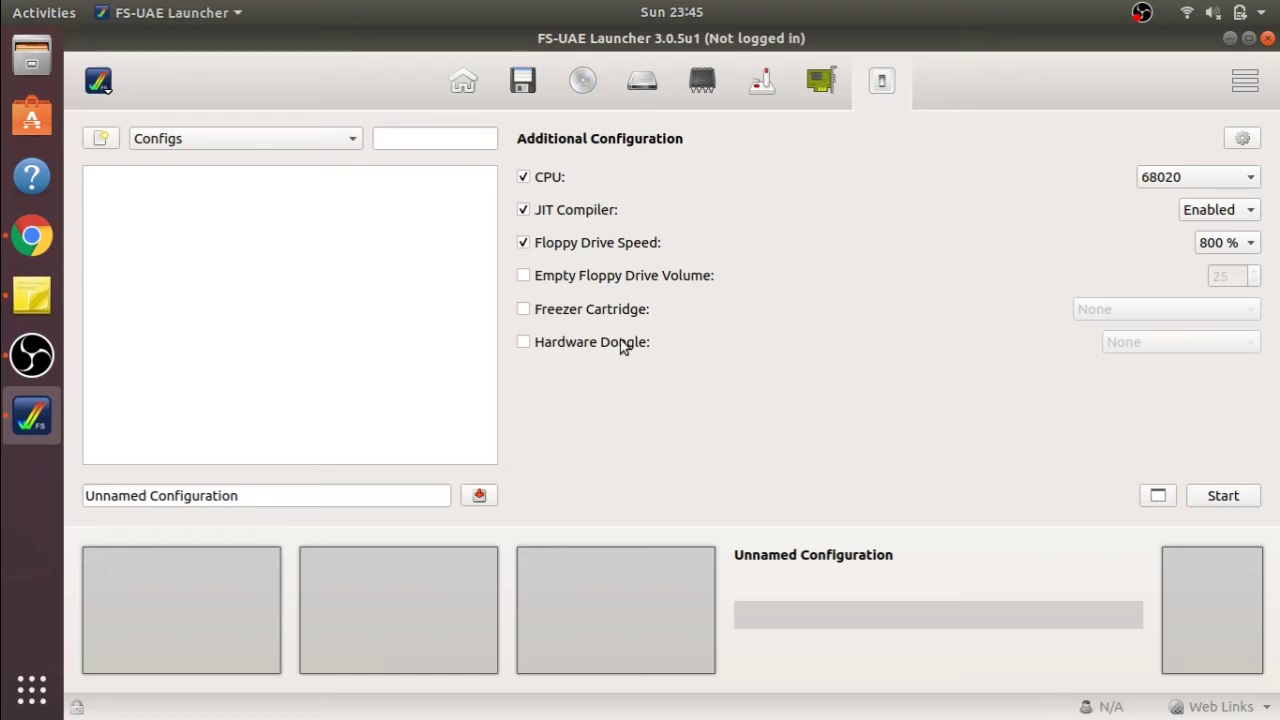
left_click_drag(279, 495, 86, 486)
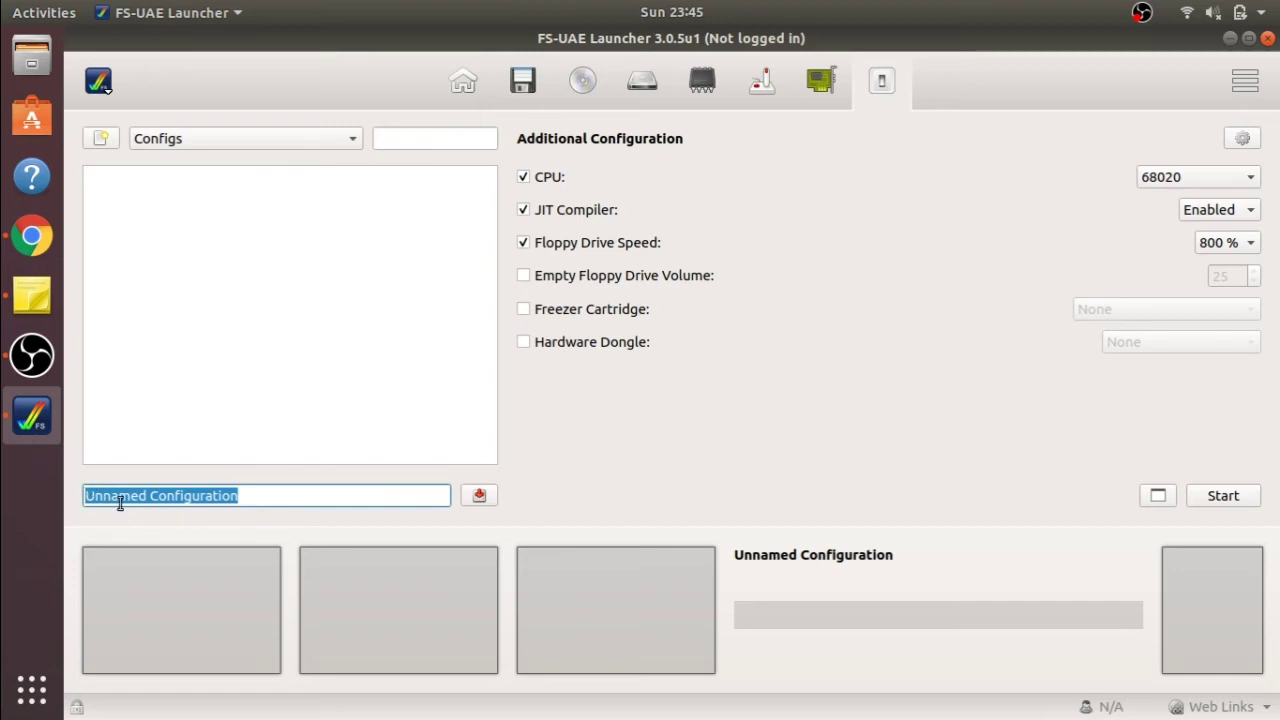
Save the configuration as 'A1200 8MB Basic Config' and select it in the Configs list
type("a12")
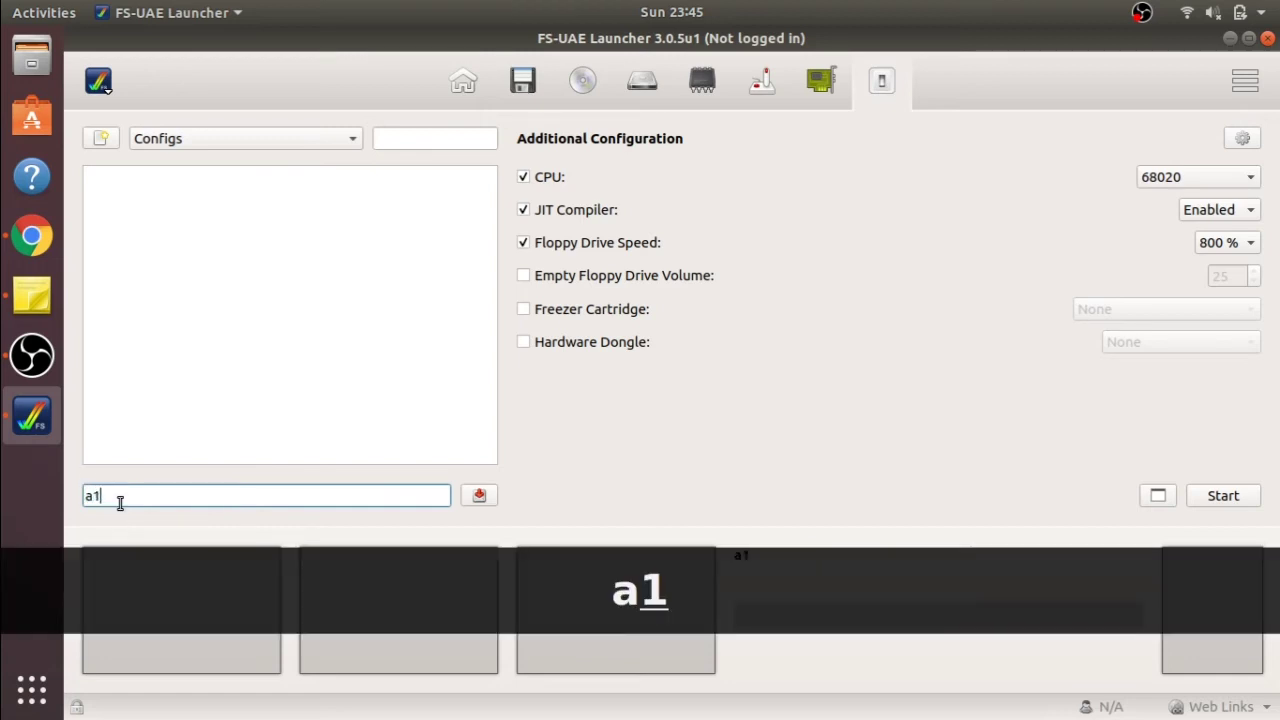
key("BackSpace")
key("BackSpace")
key("BackSpace")
type("A")
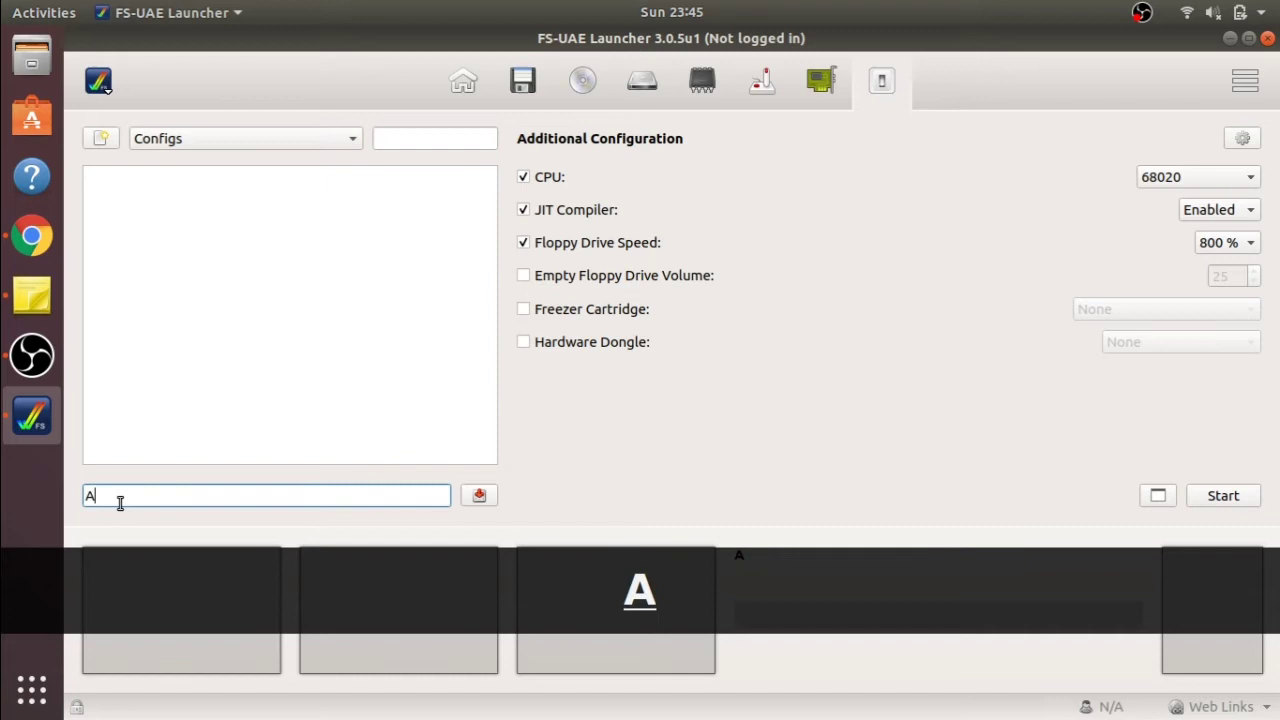
type("12")
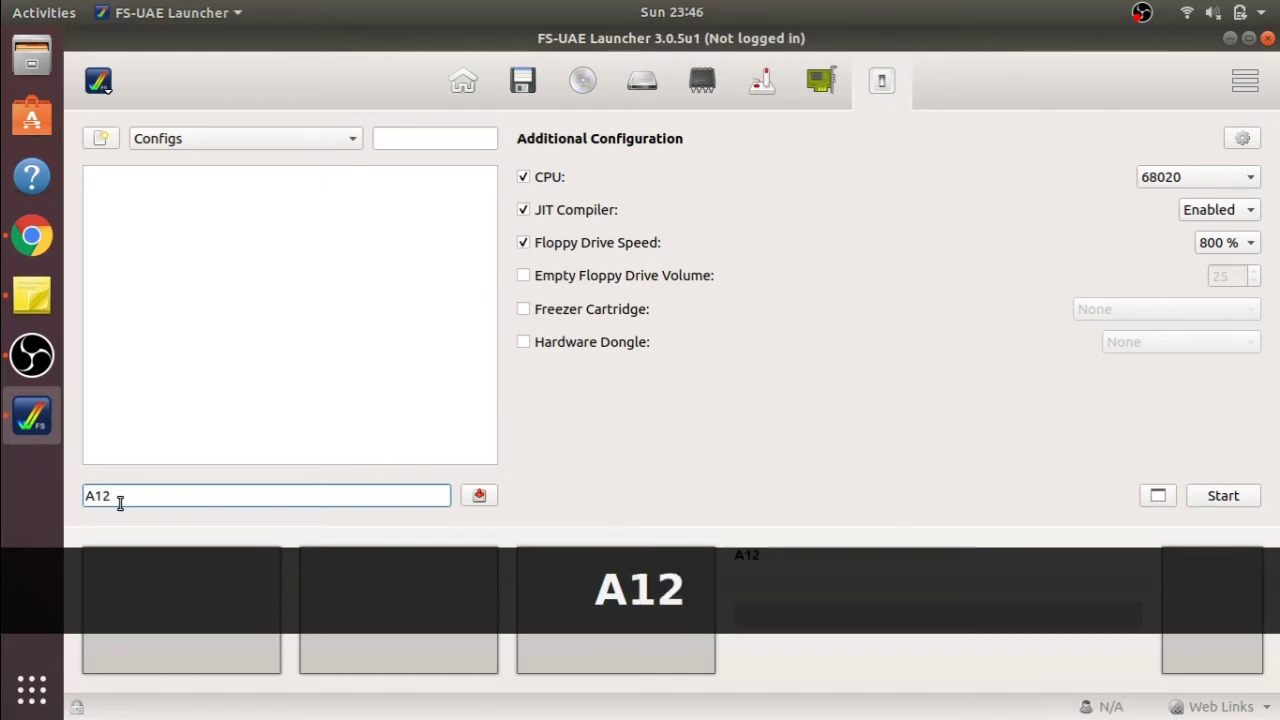
type("00 ")
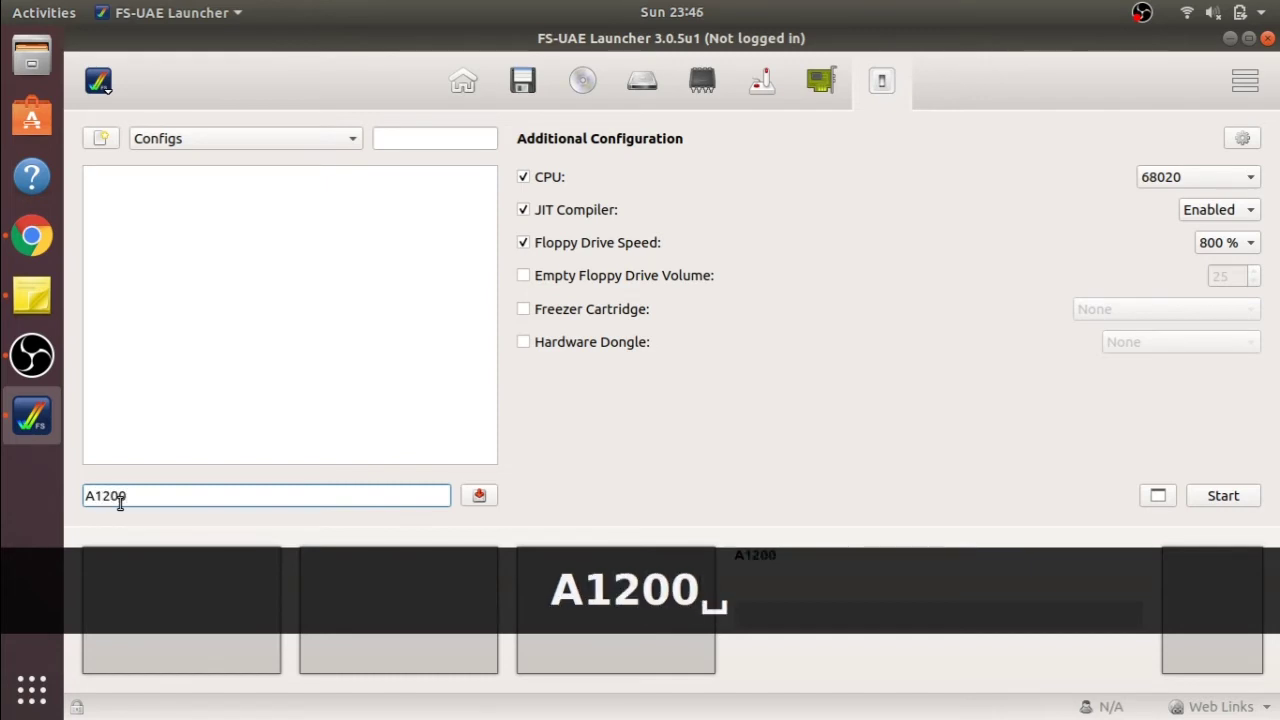
type("8MB")
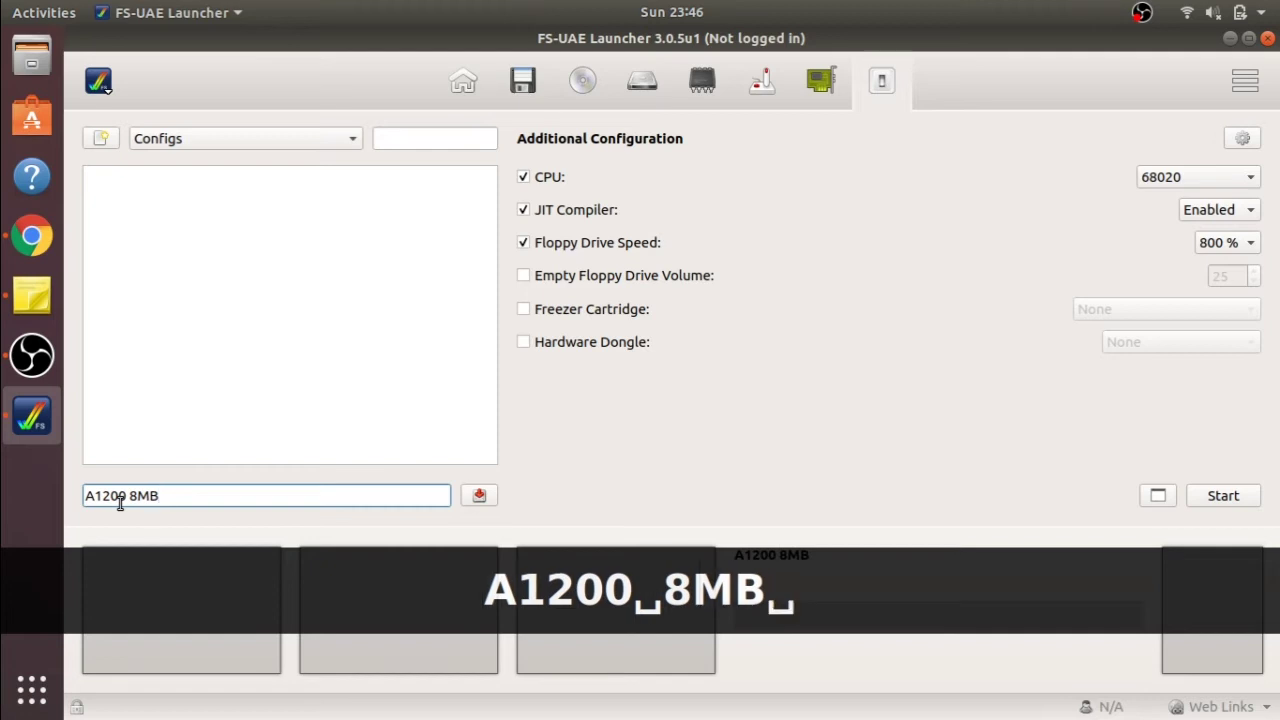
type(" Basic C")
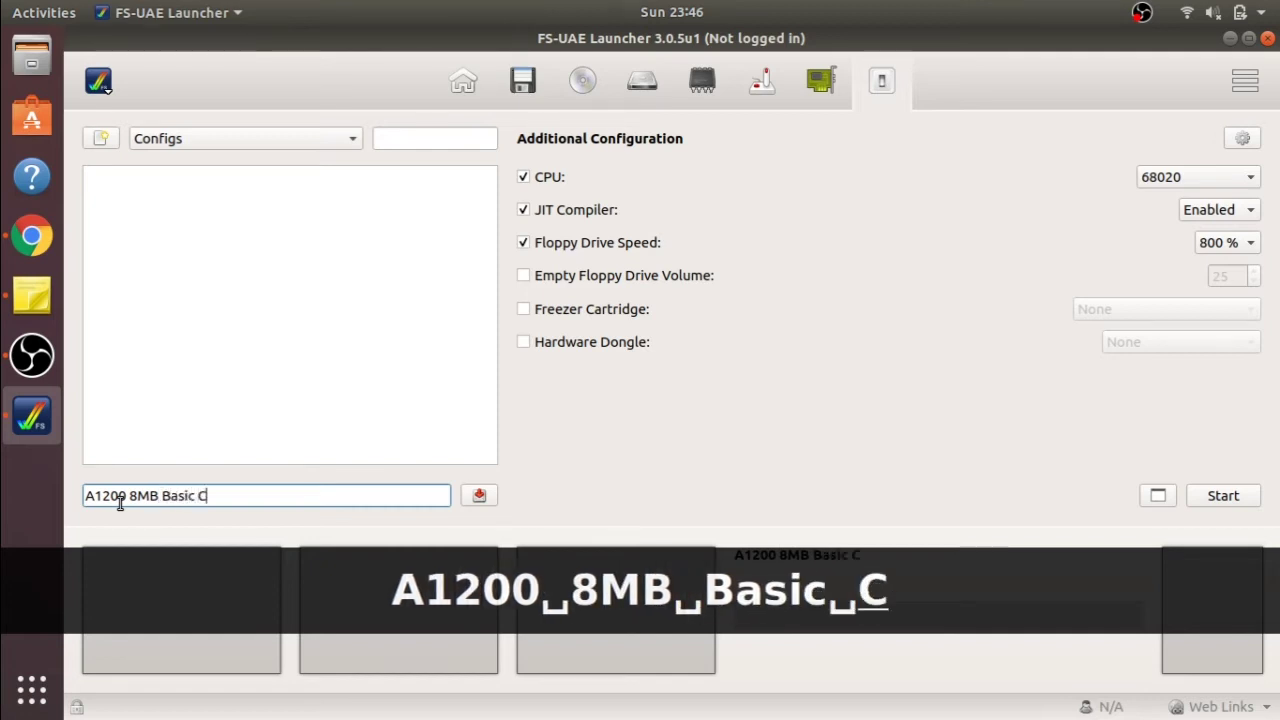
type("onfig")
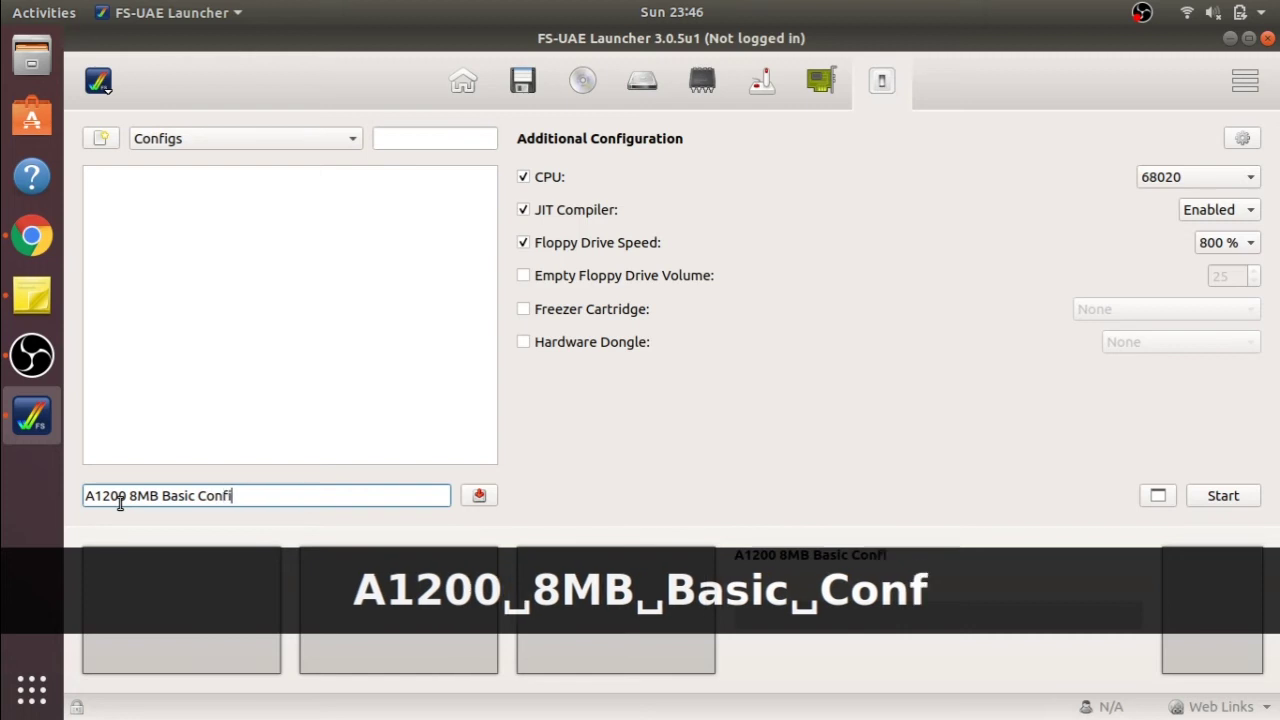
left_click(480, 497)
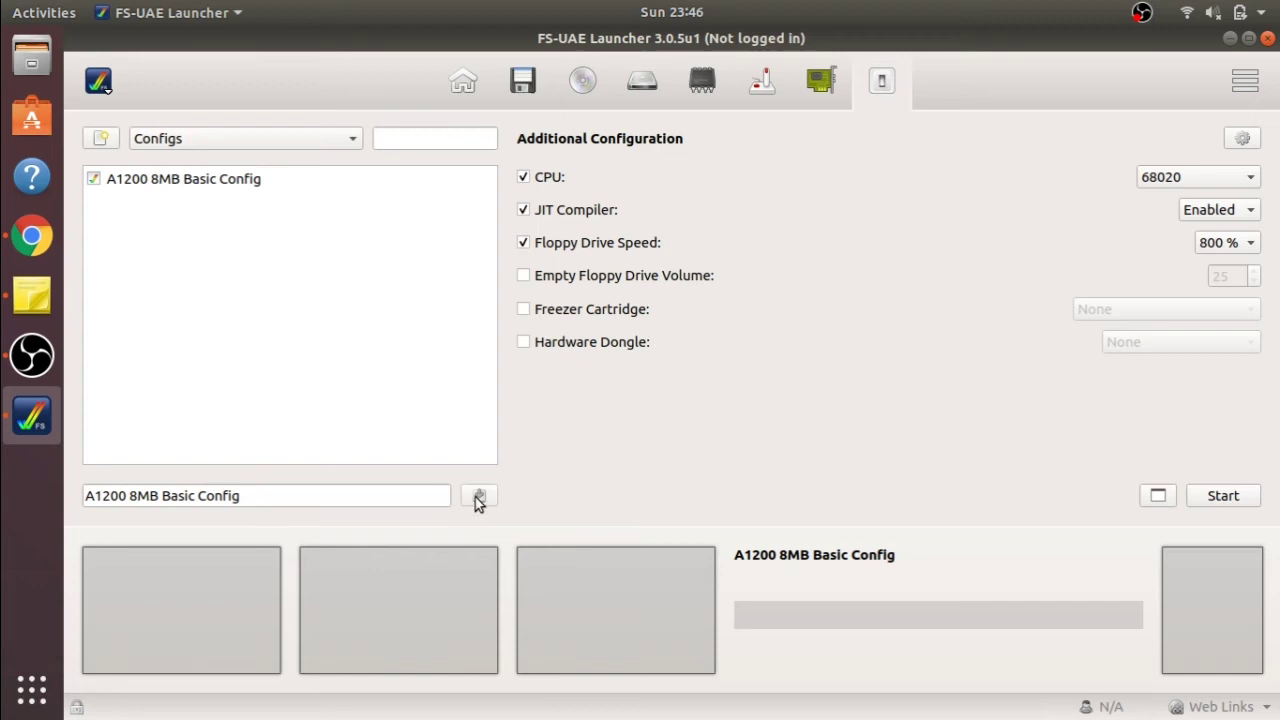
left_click(230, 183)
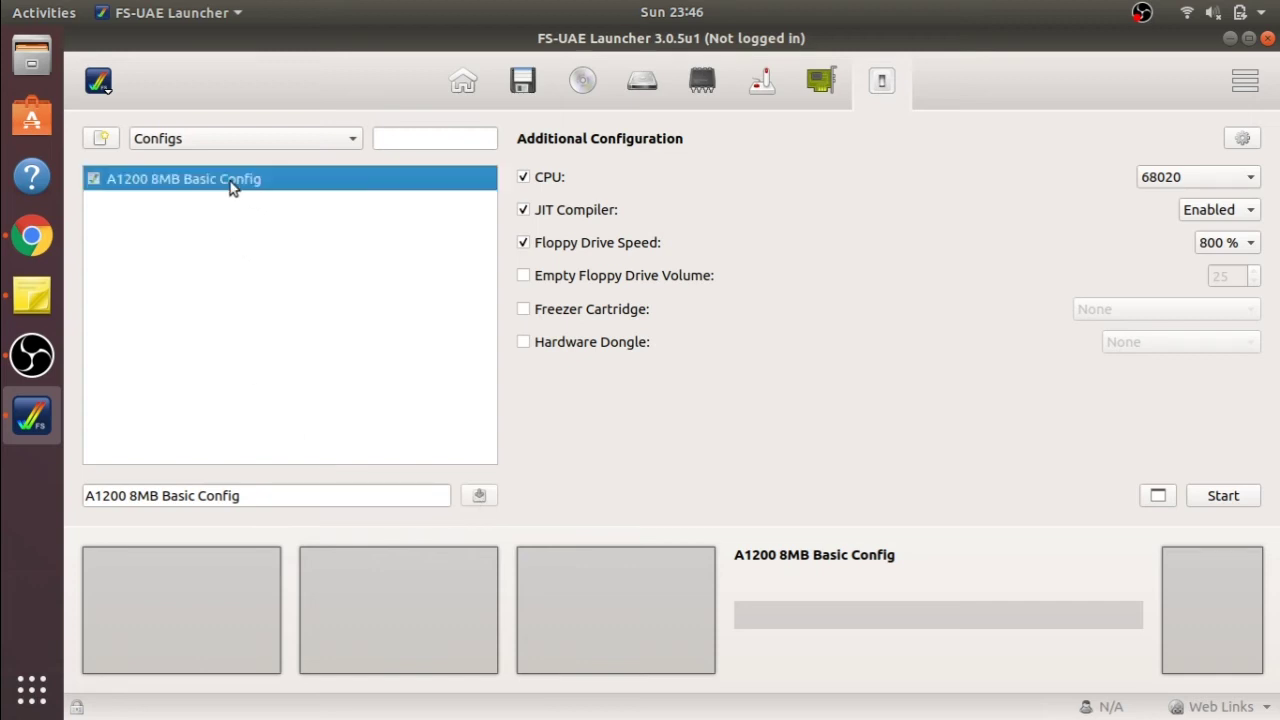
left_click(324, 146)
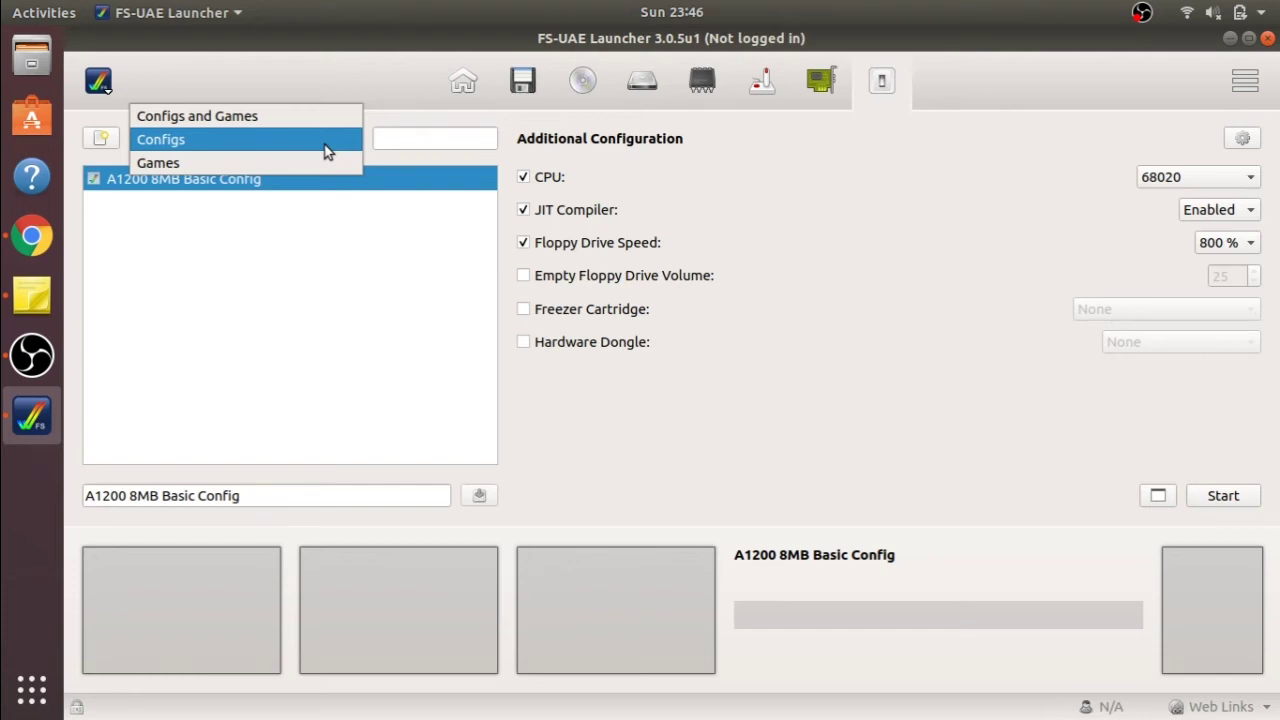
left_click(324, 150)
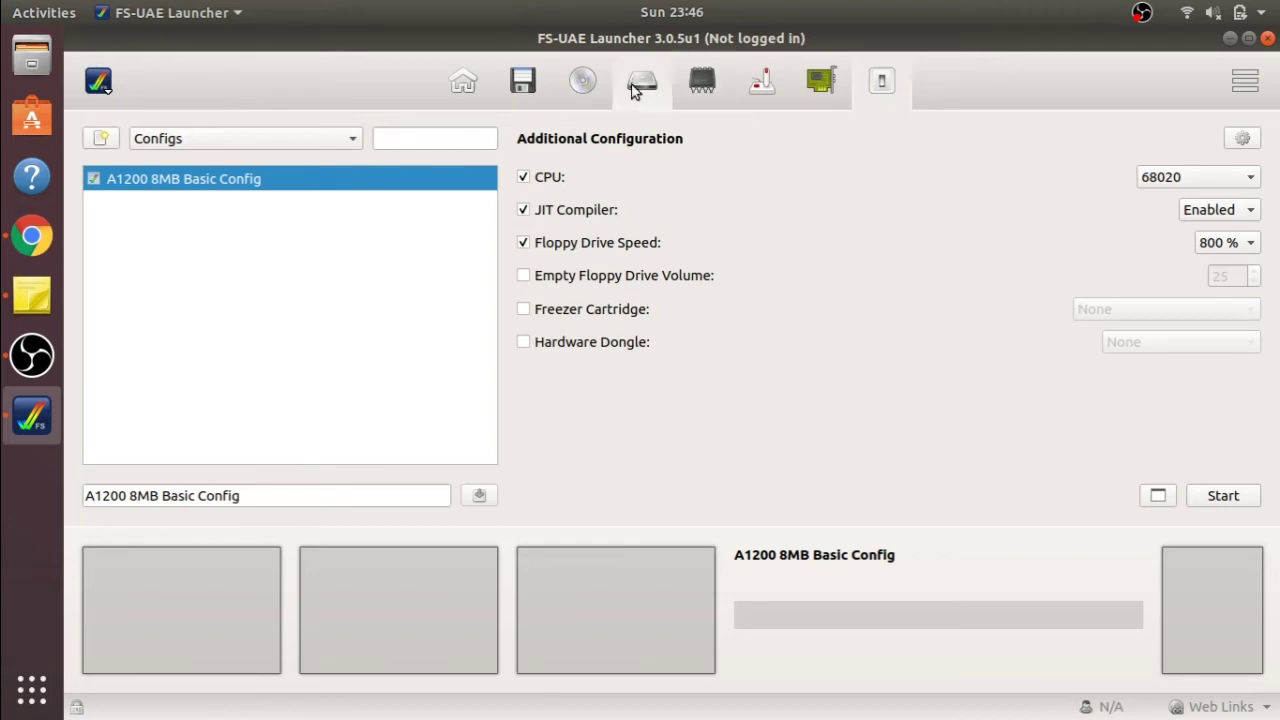
Check the CD-ROM, hard drive and floppy pages, then return to the A1200 model overview
left_click(592, 81)
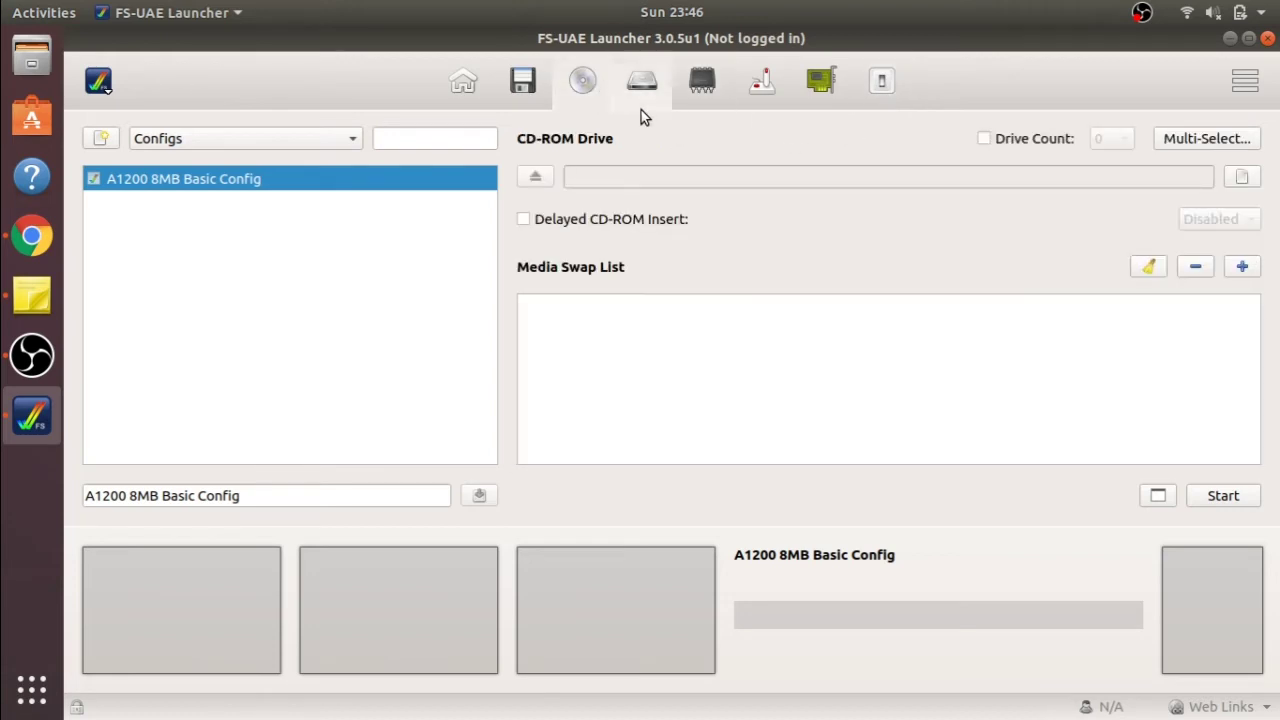
left_click(640, 84)
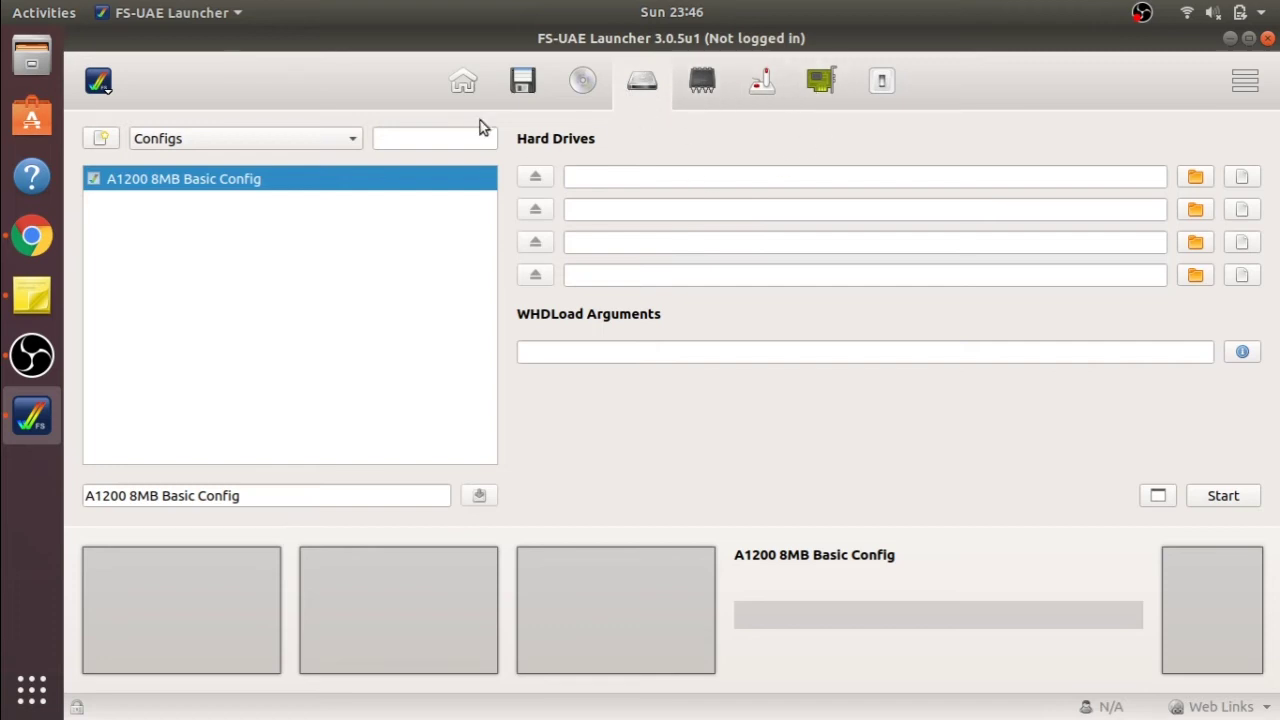
left_click(523, 90)
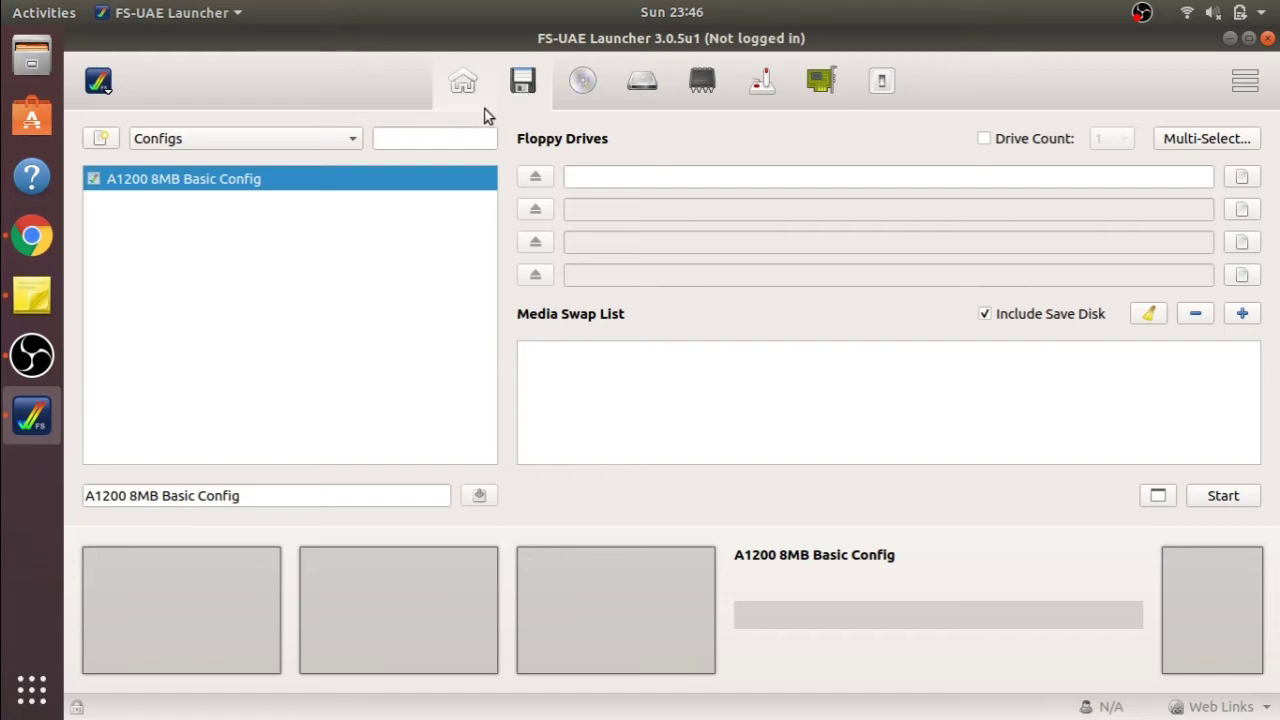
left_click(476, 102)
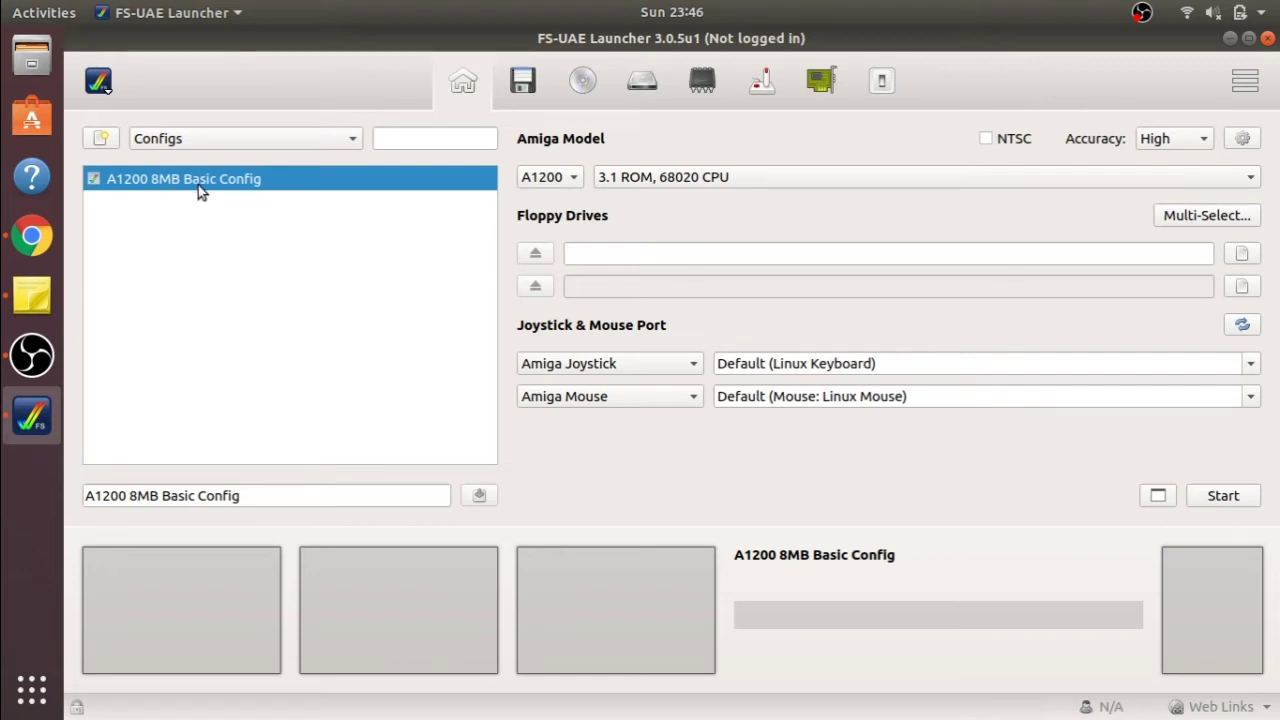
In Files, browse to Documents/FS-UAE/Configurations and open 'A1200 8MB Basic Config.fs-uae' in Text Editor
left_click(33, 57)
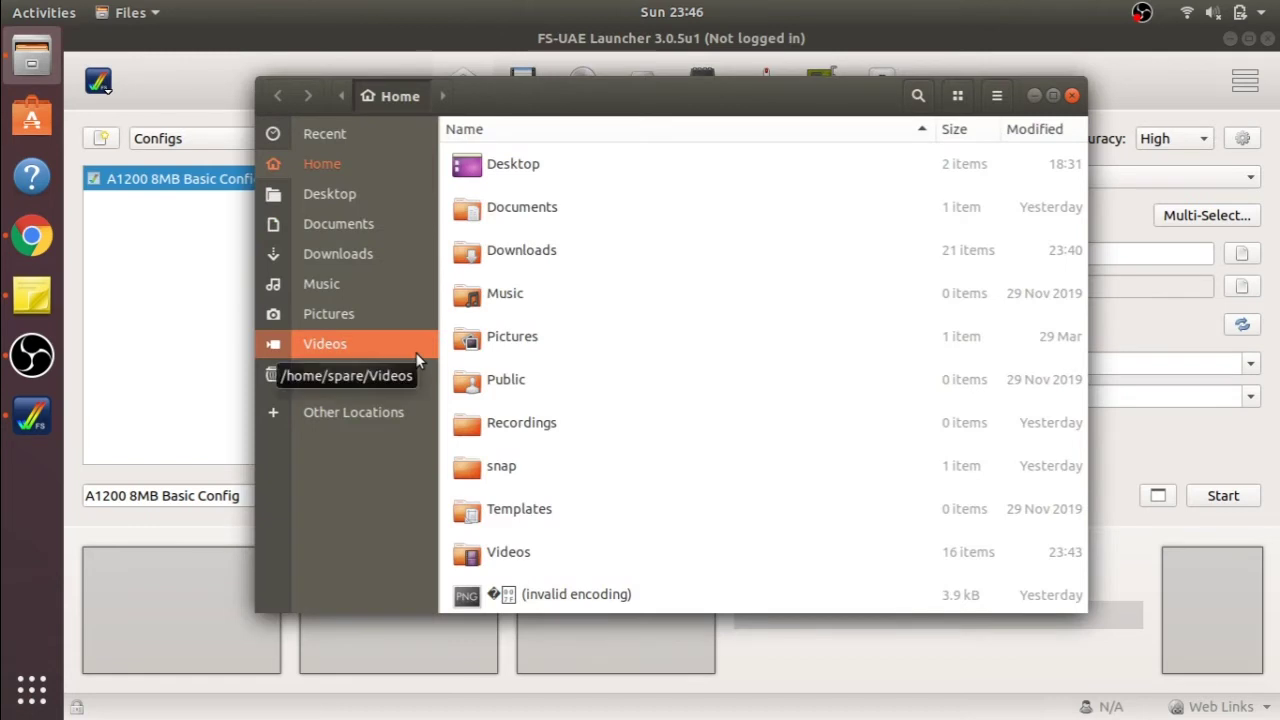
left_click(536, 207)
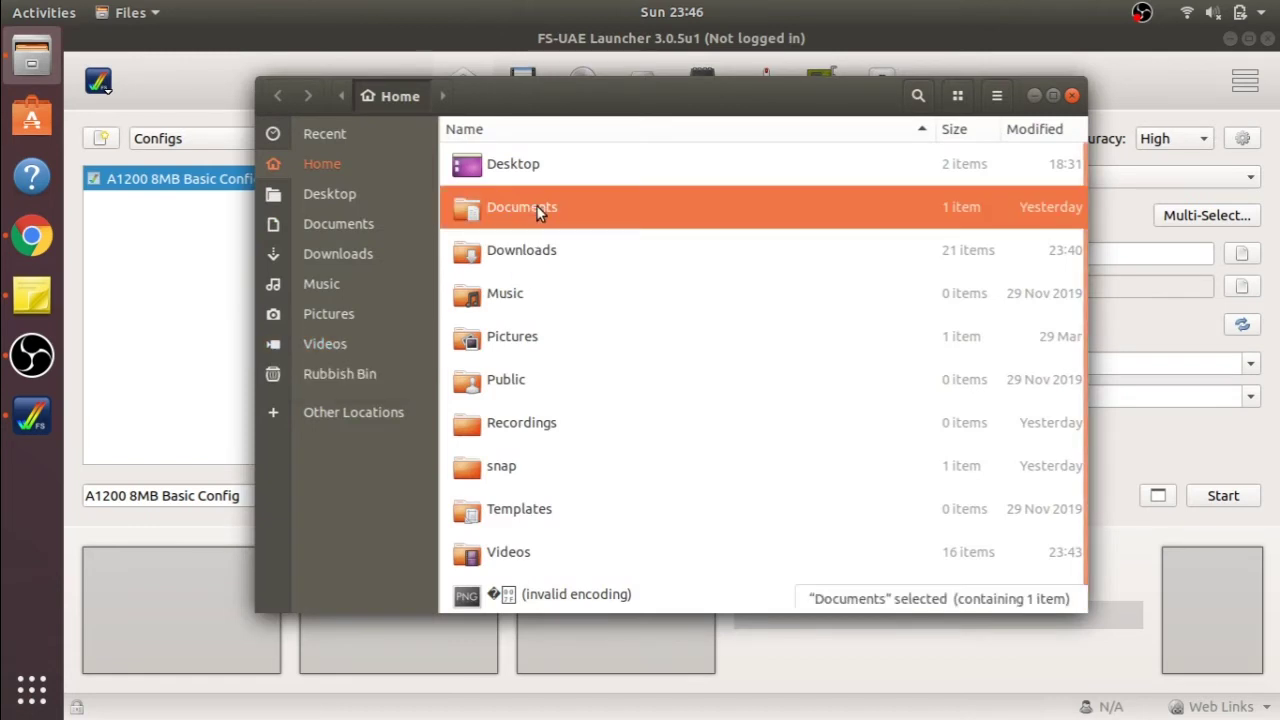
double_click(536, 207)
double_click(470, 166)
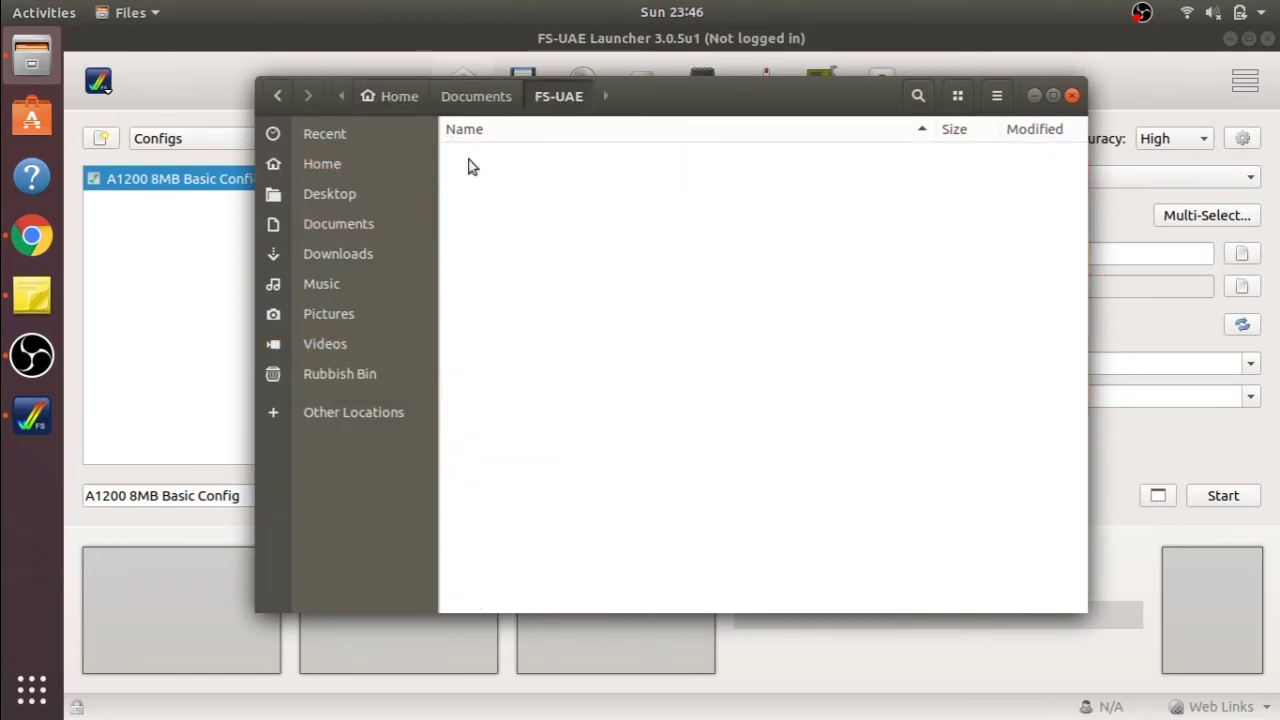
double_click(536, 253)
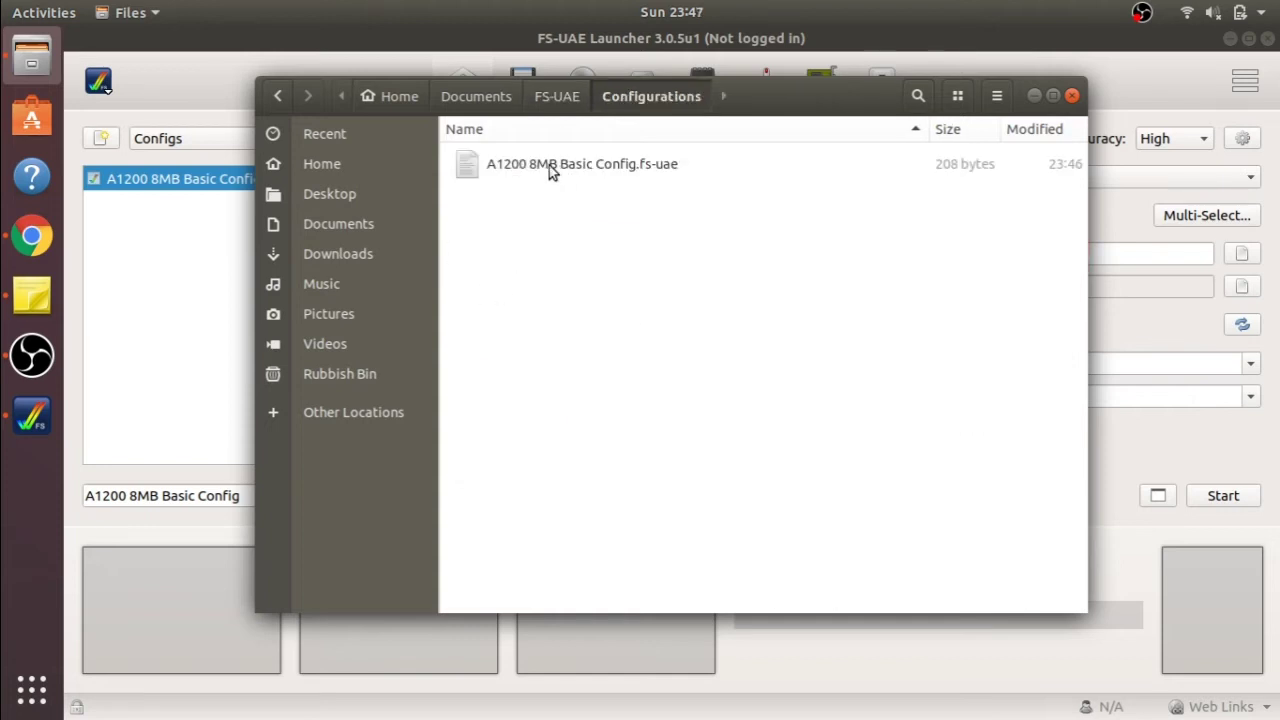
left_click(549, 165)
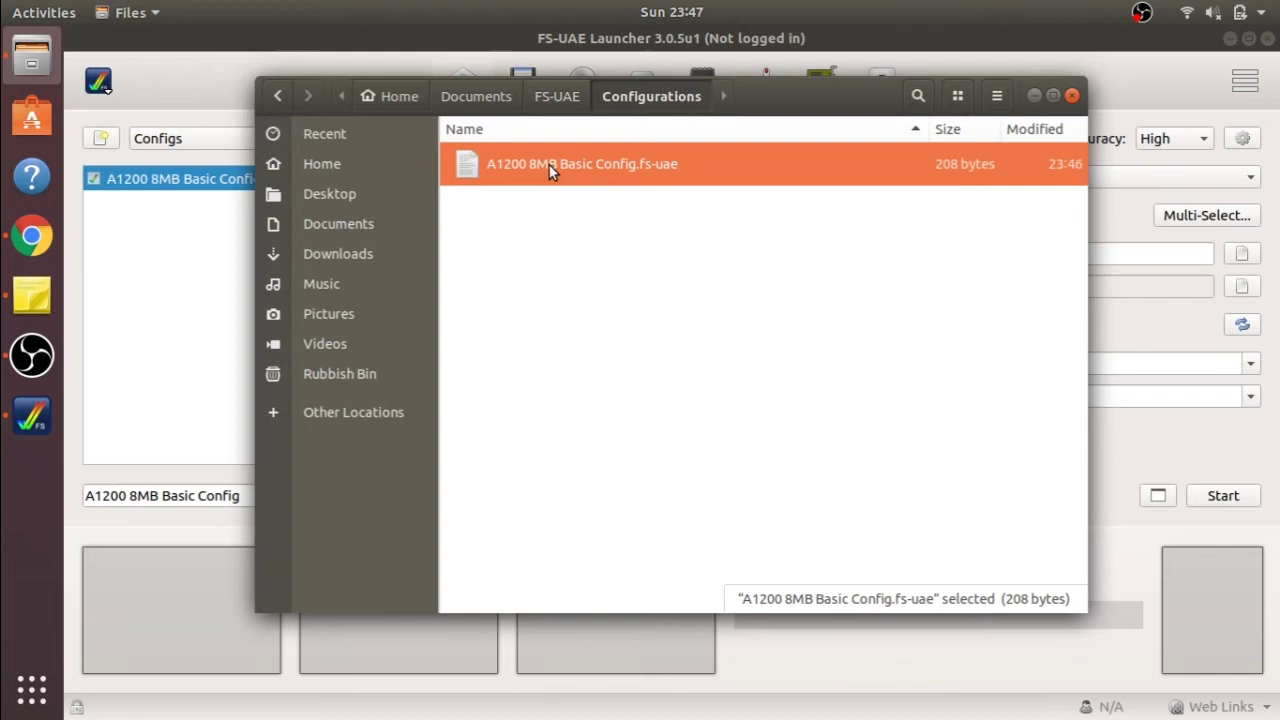
right_click(550, 172)
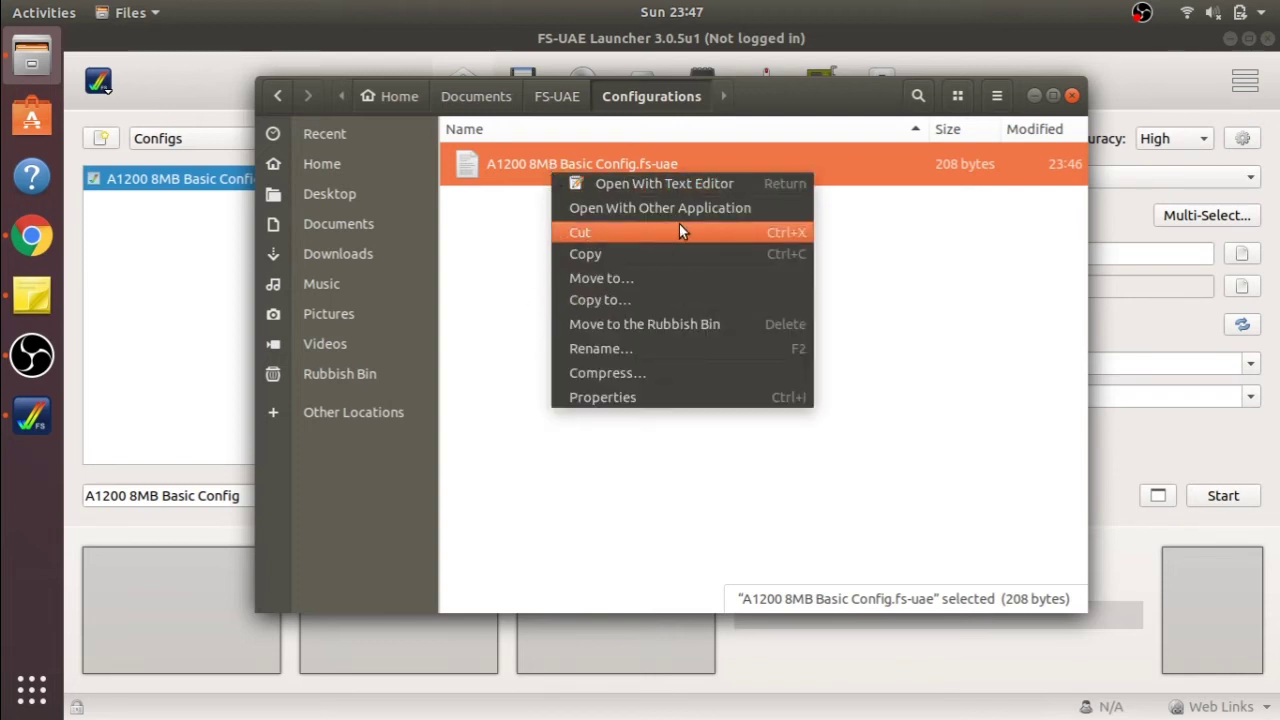
left_click(731, 181)
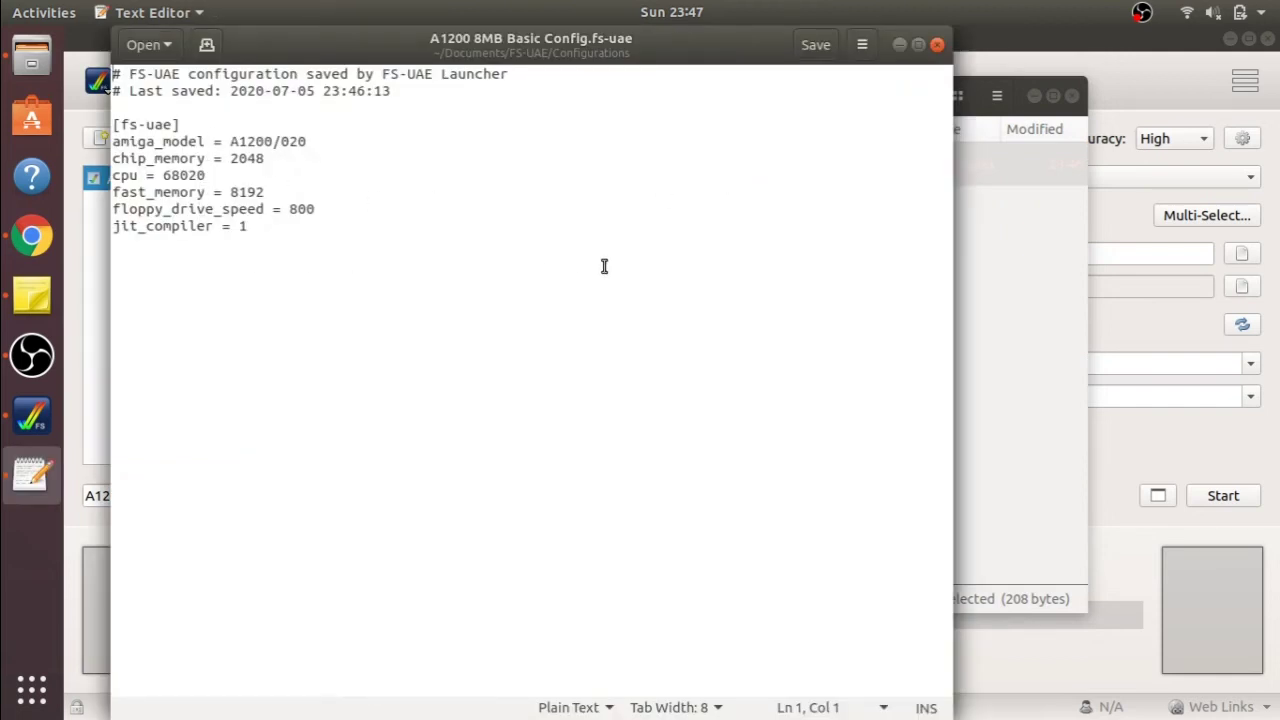
Close the config file after reviewing its A1200/020, 68020, 8192 fast memory and JIT lines
left_click(937, 46)
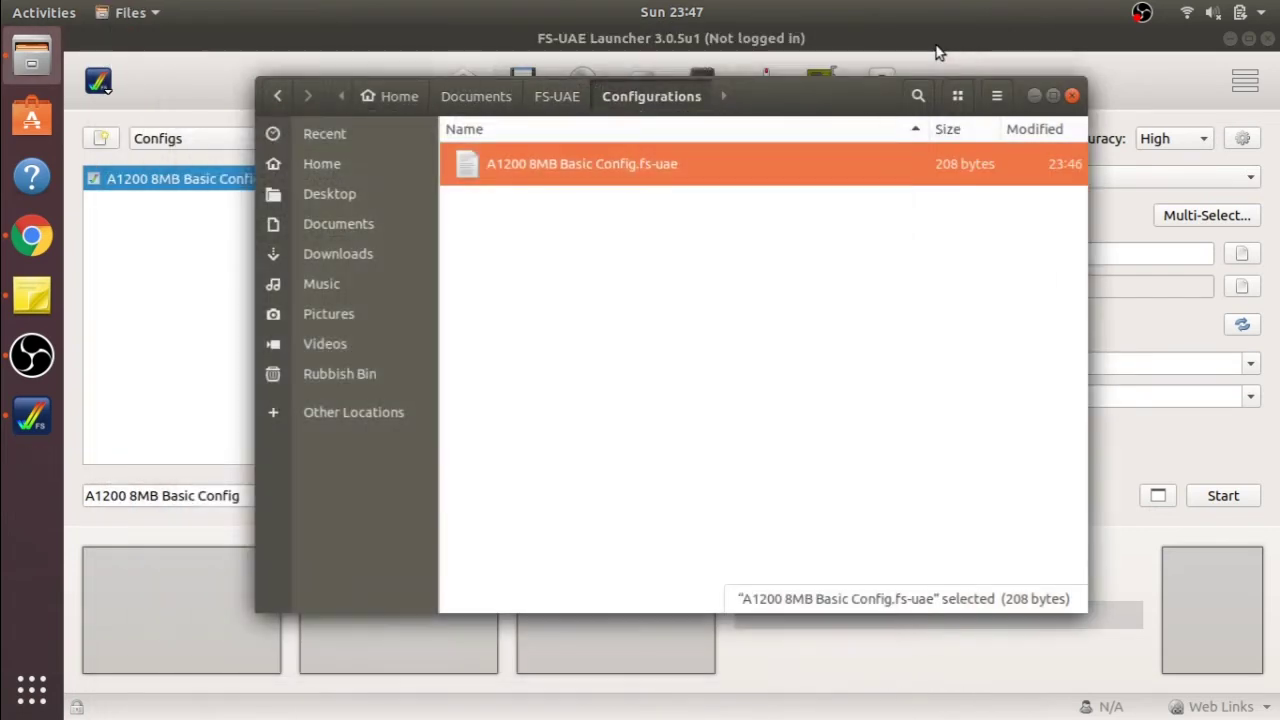
Close Files, boot A1200 8MB Basic Config to Kickstart 3.1, then quit the emulator via the F12 menu
left_click(1071, 95)
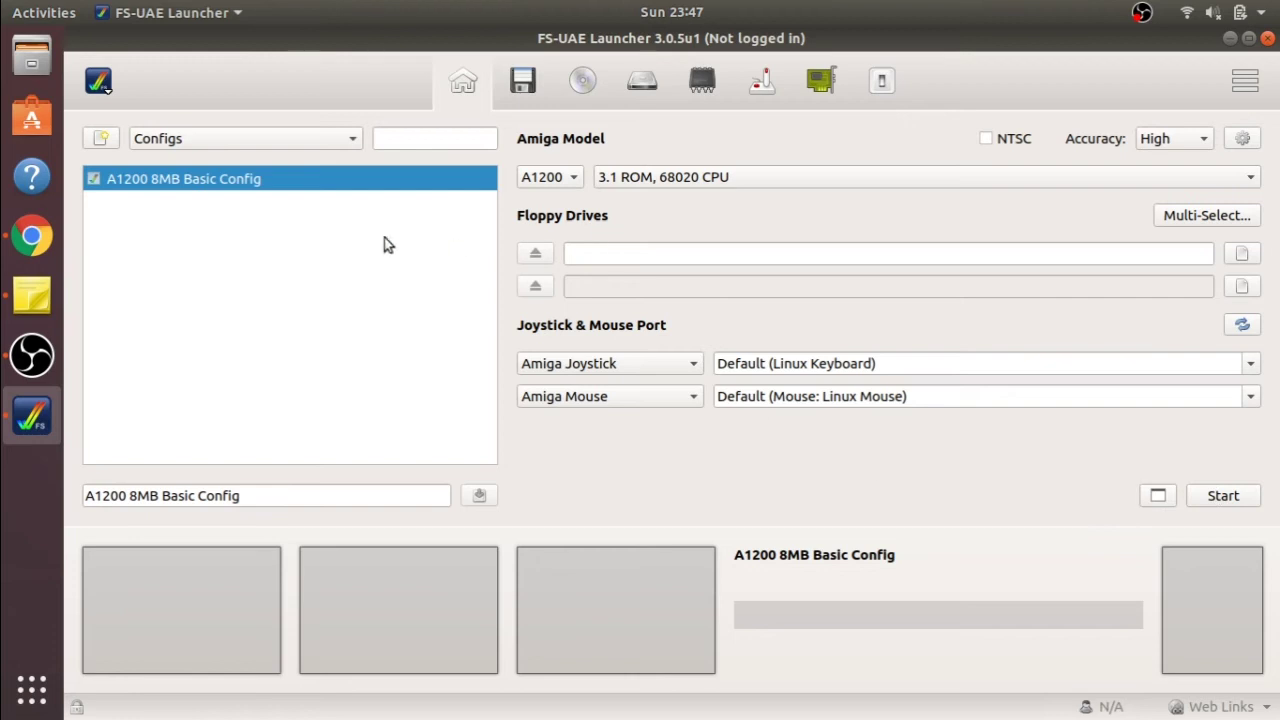
double_click(250, 188)
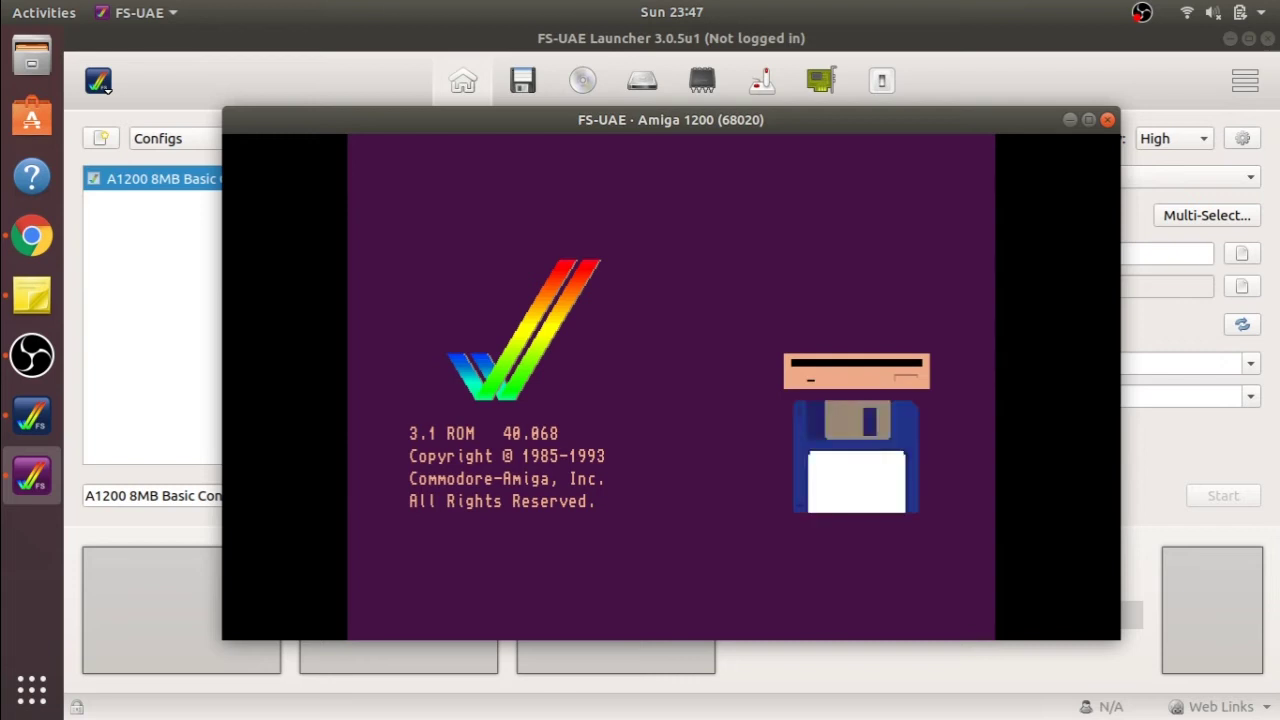
key("F12")
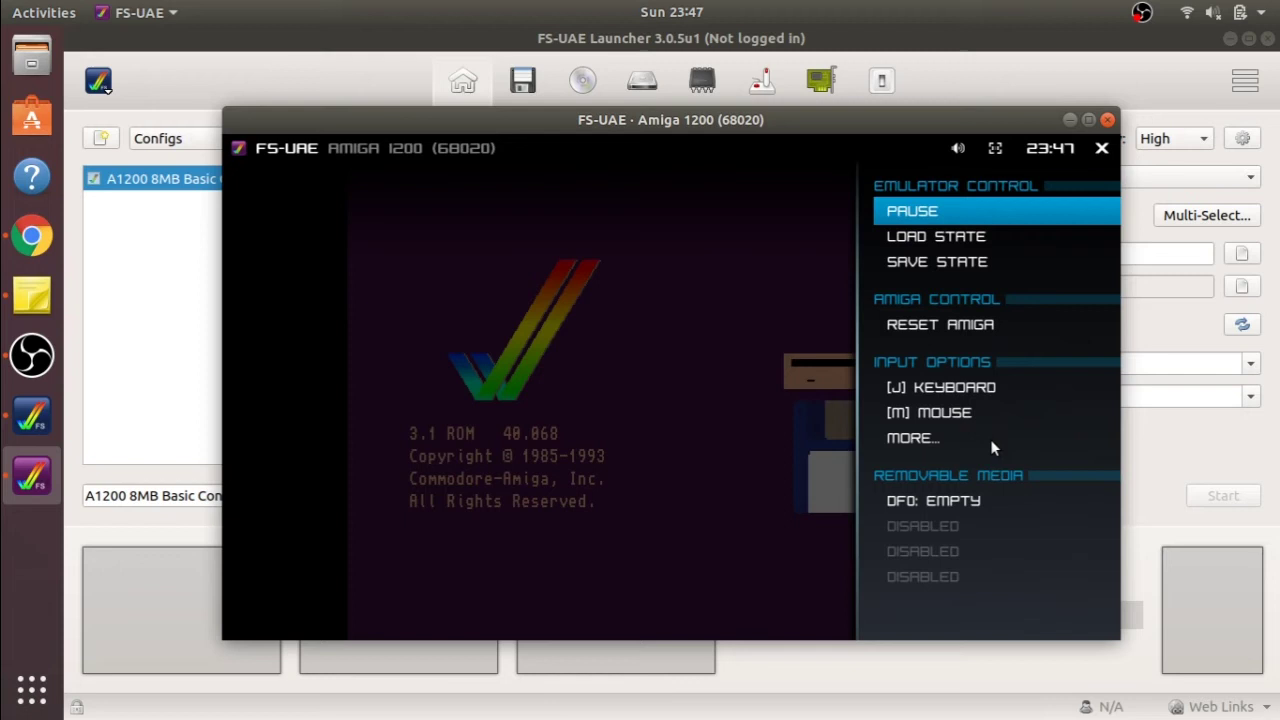
left_click(1106, 119)
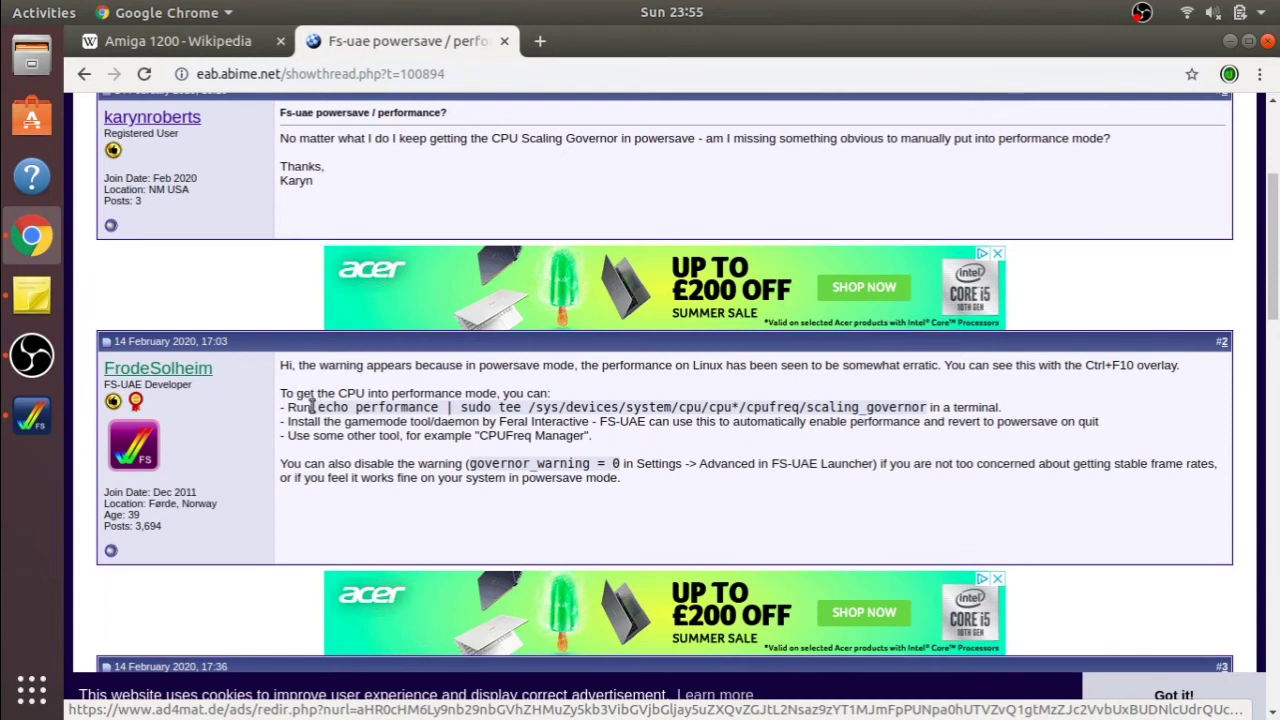
Copy the 'echo performance | sudo tee … scaling_governor' command from the developer's reply, then show the applications overview
left_click_drag(313, 406, 930, 406)
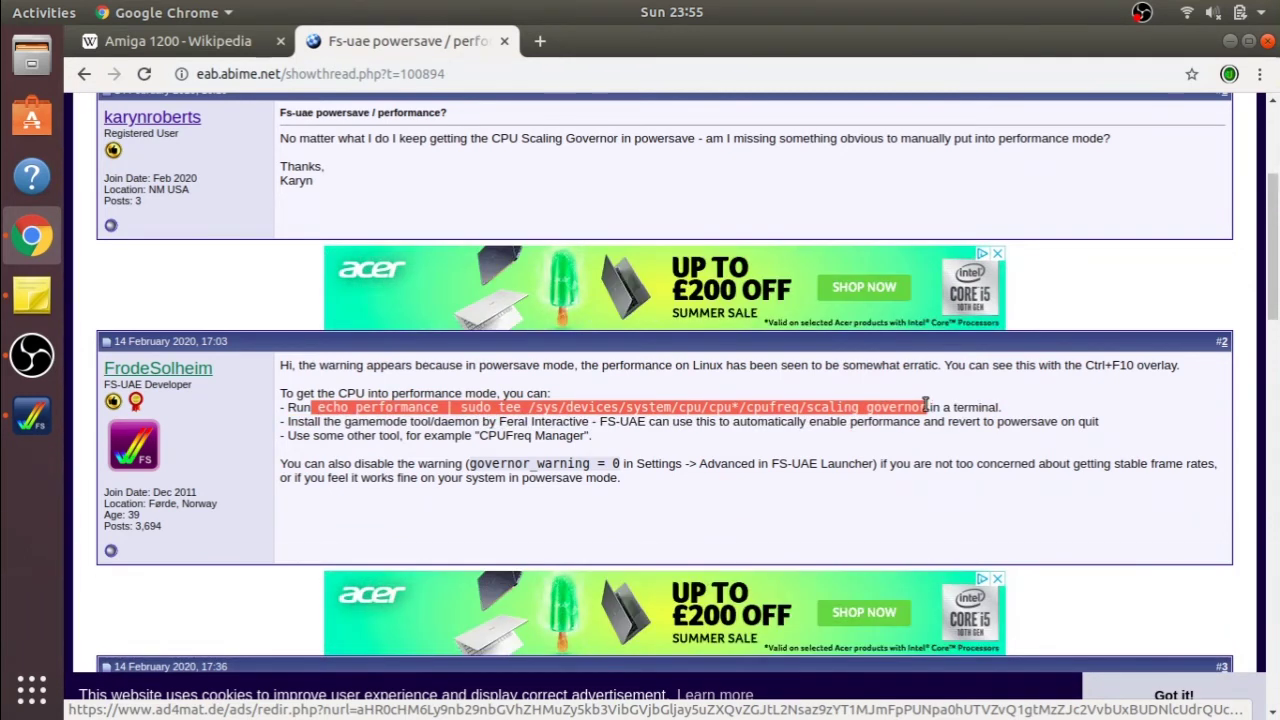
key("ctrl+c")
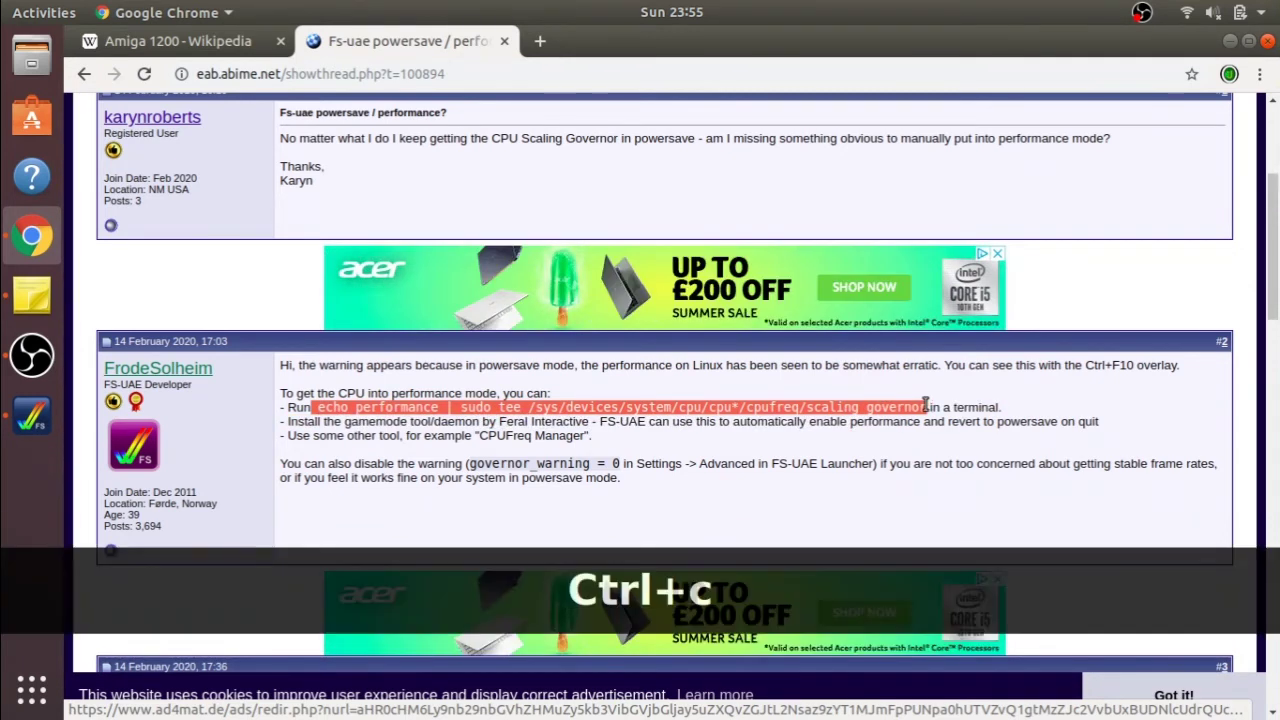
left_click(27, 700)
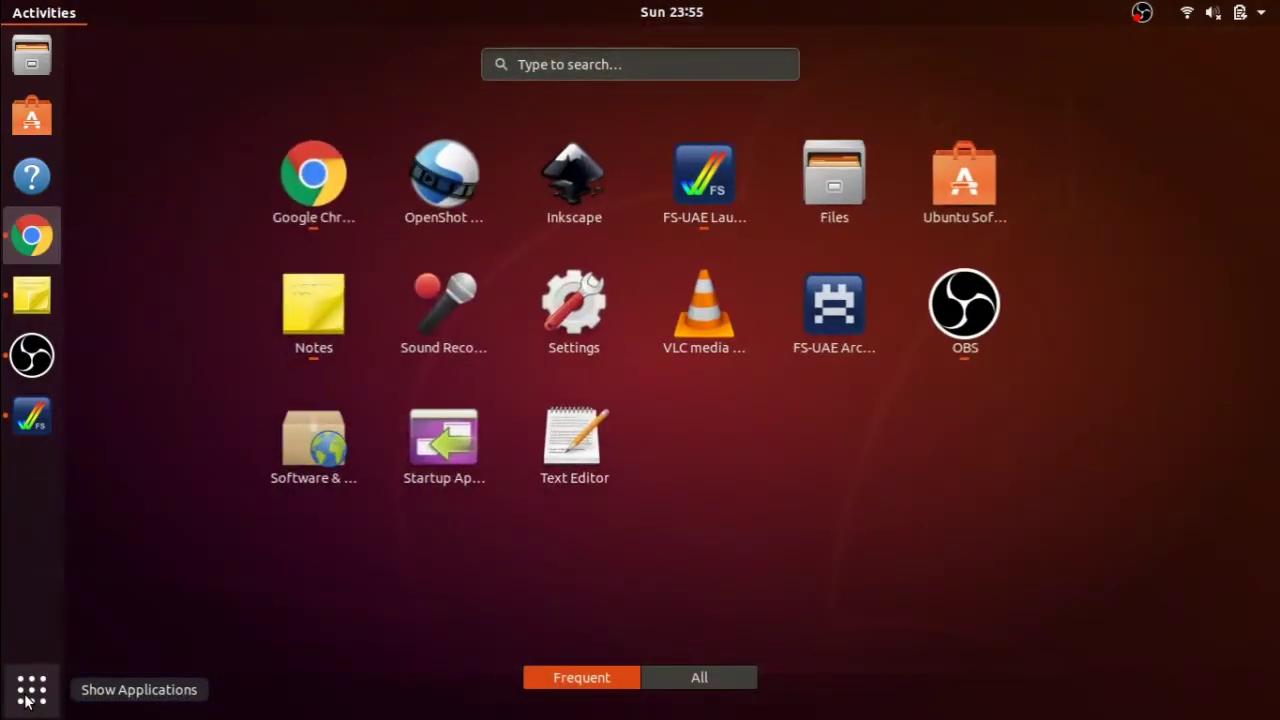
Open a new Terminal window by searching the applications for 'ter'
left_click(603, 63)
type("ter")
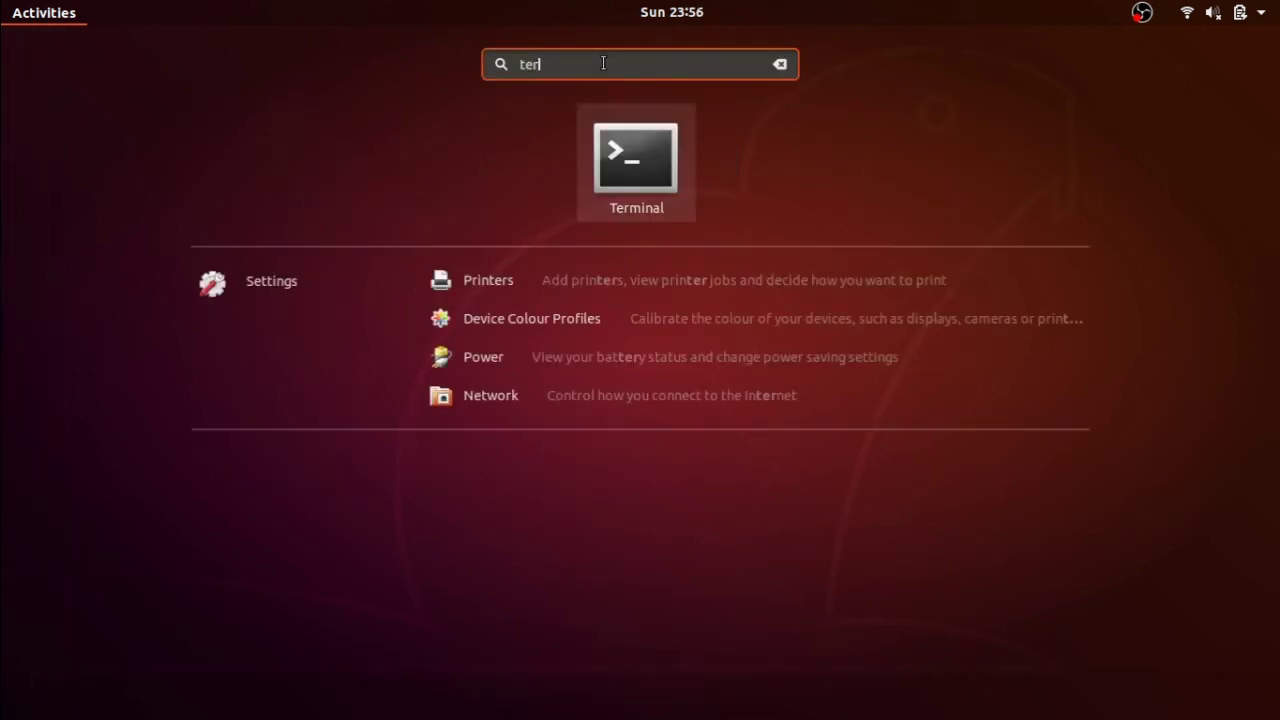
left_click(627, 172)
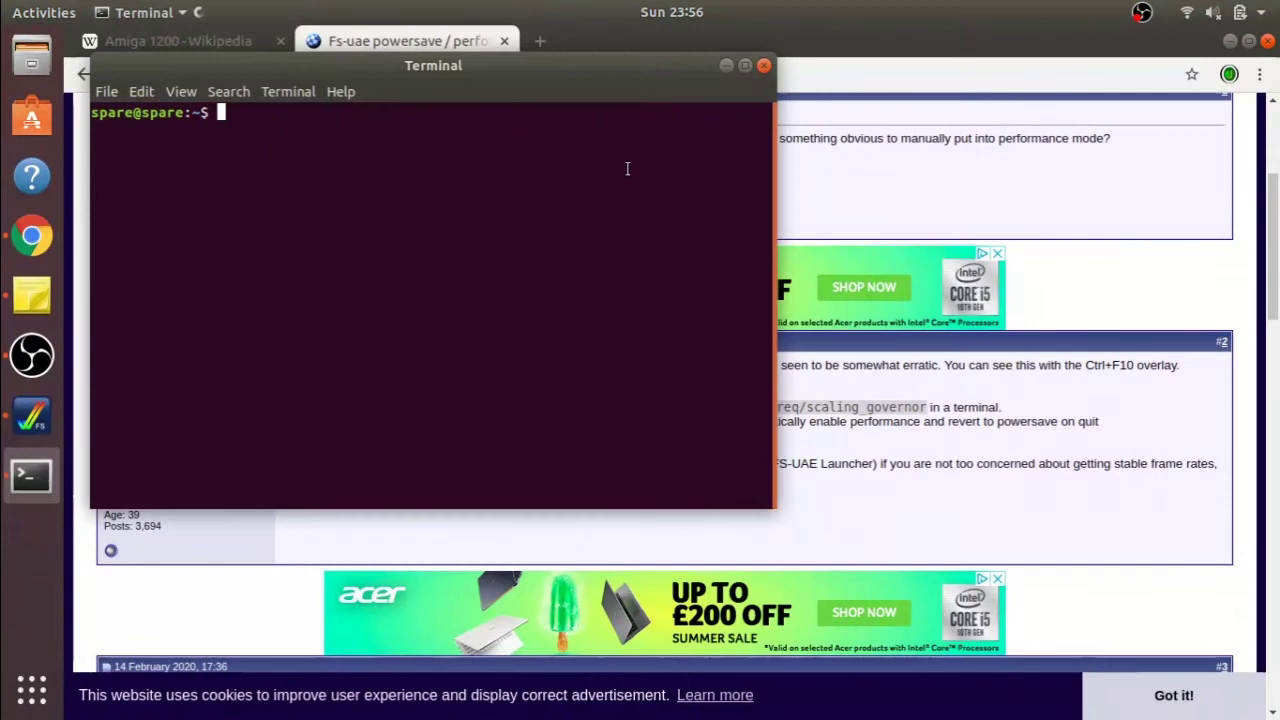
Paste and run the echo performance governor command with the sudo password, then return to FS-UAE Launcher
left_click(141, 92)
left_click(187, 158)
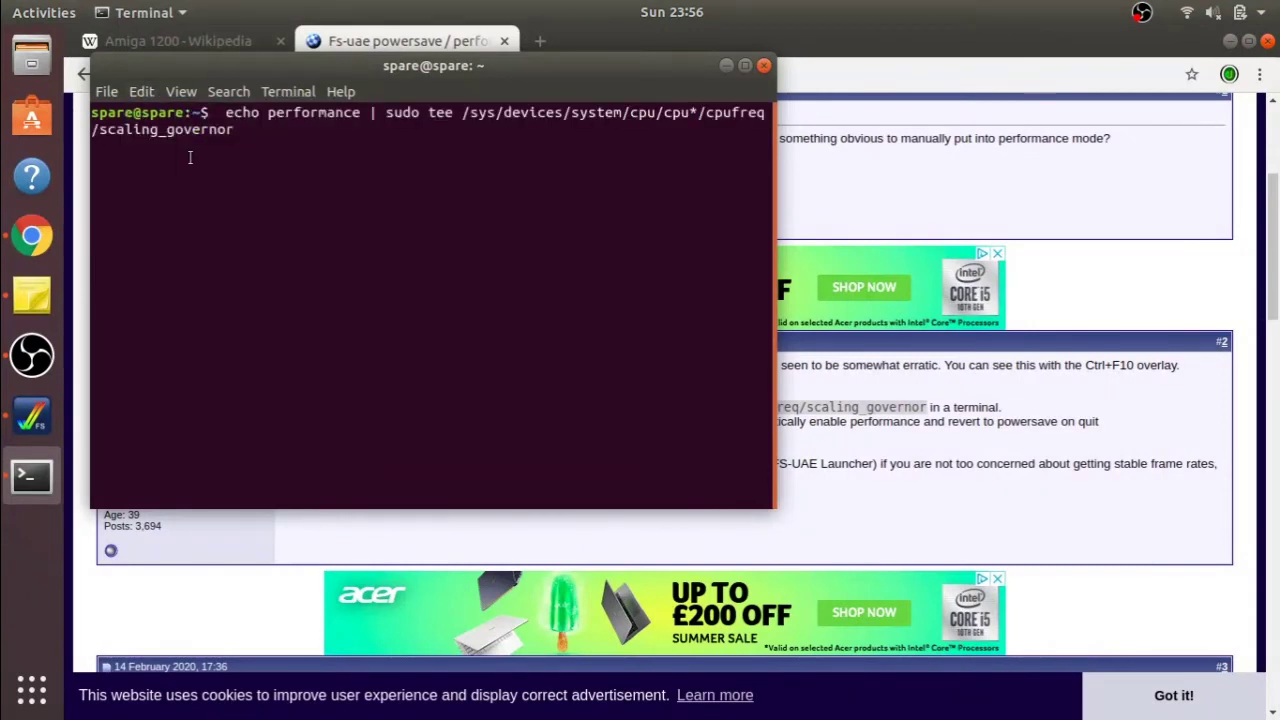
key("Return")
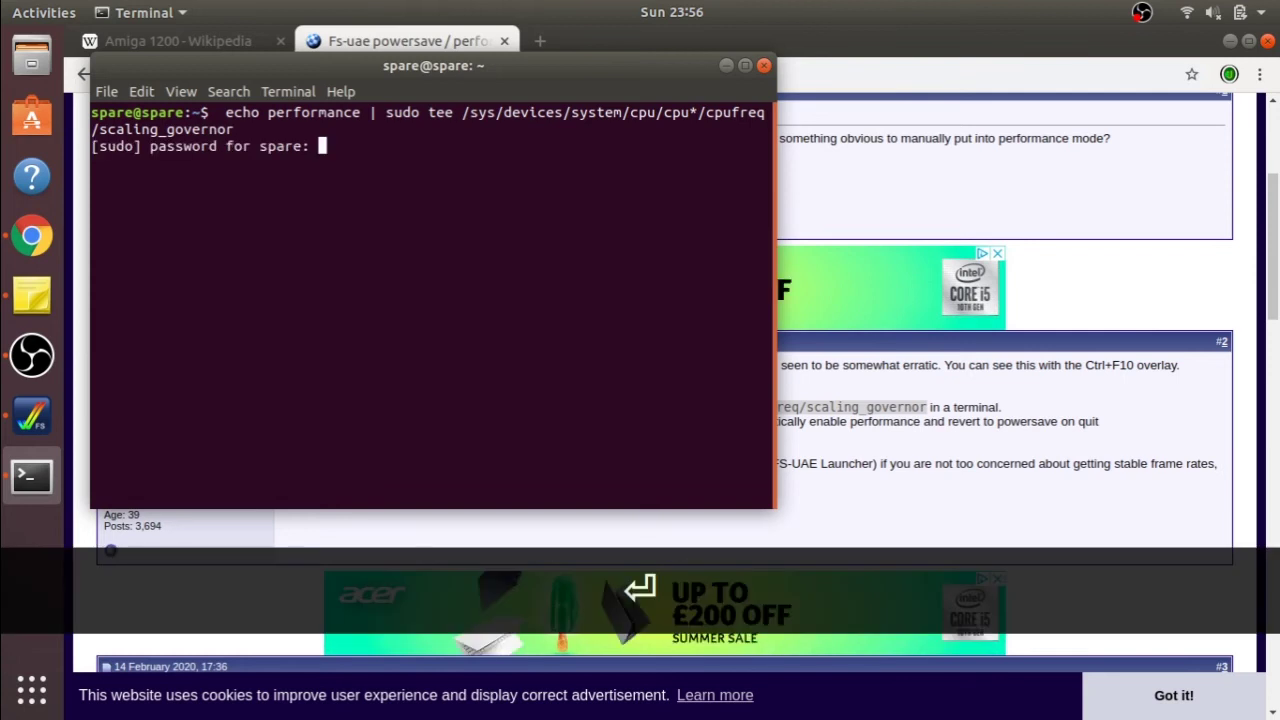
key("Return")
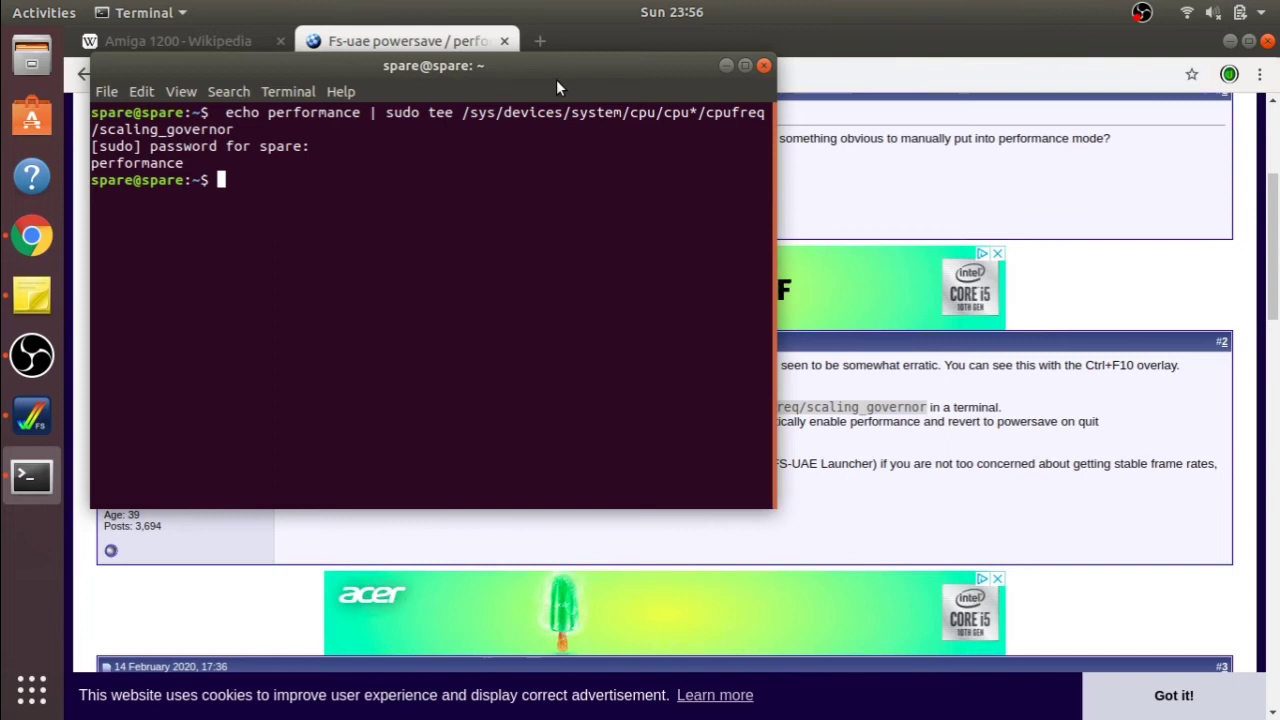
left_click_drag(537, 72, 559, 97)
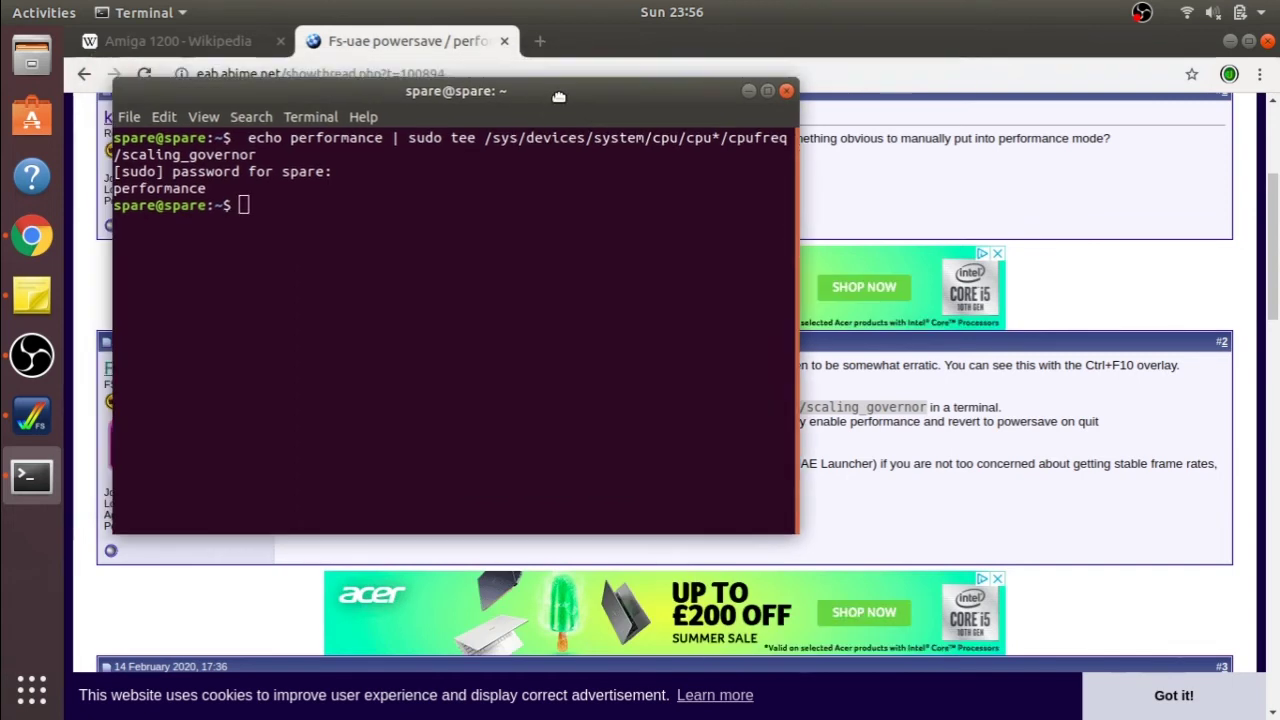
left_click(33, 418)
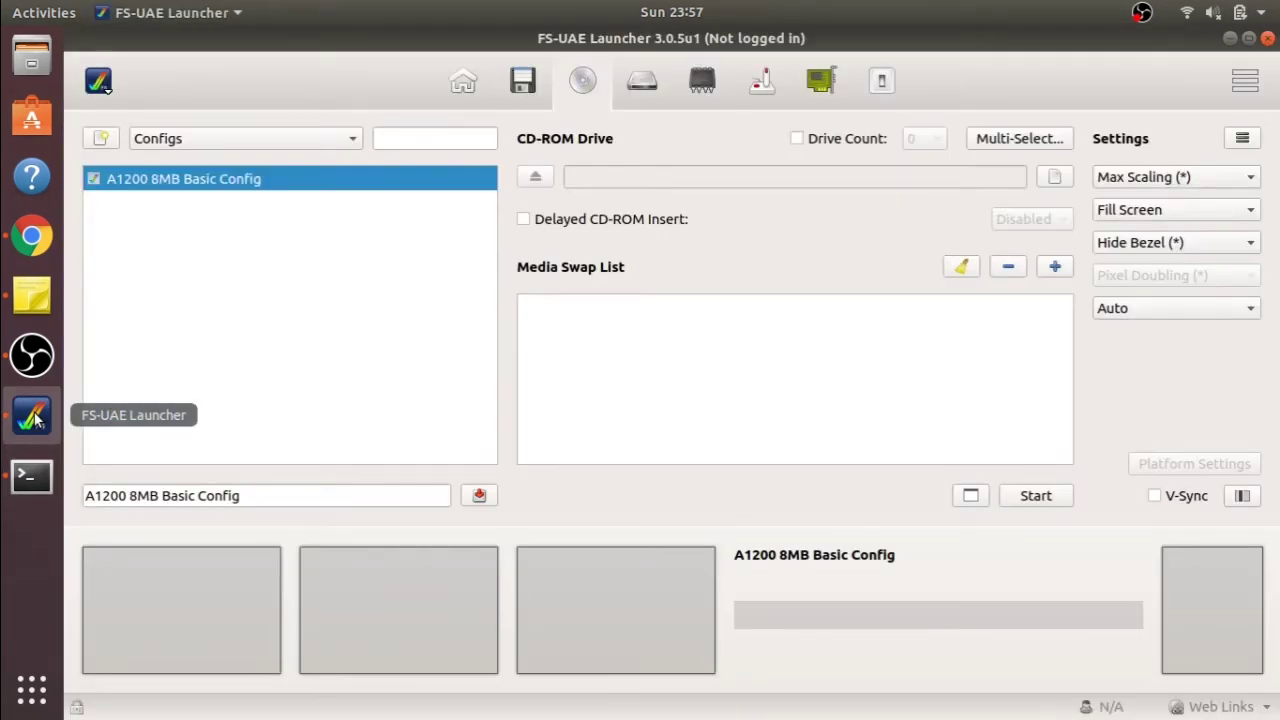
Start A1200 8MB Basic Config, booting it to the Kickstart 3.1 ROM screen
left_click(1023, 498)
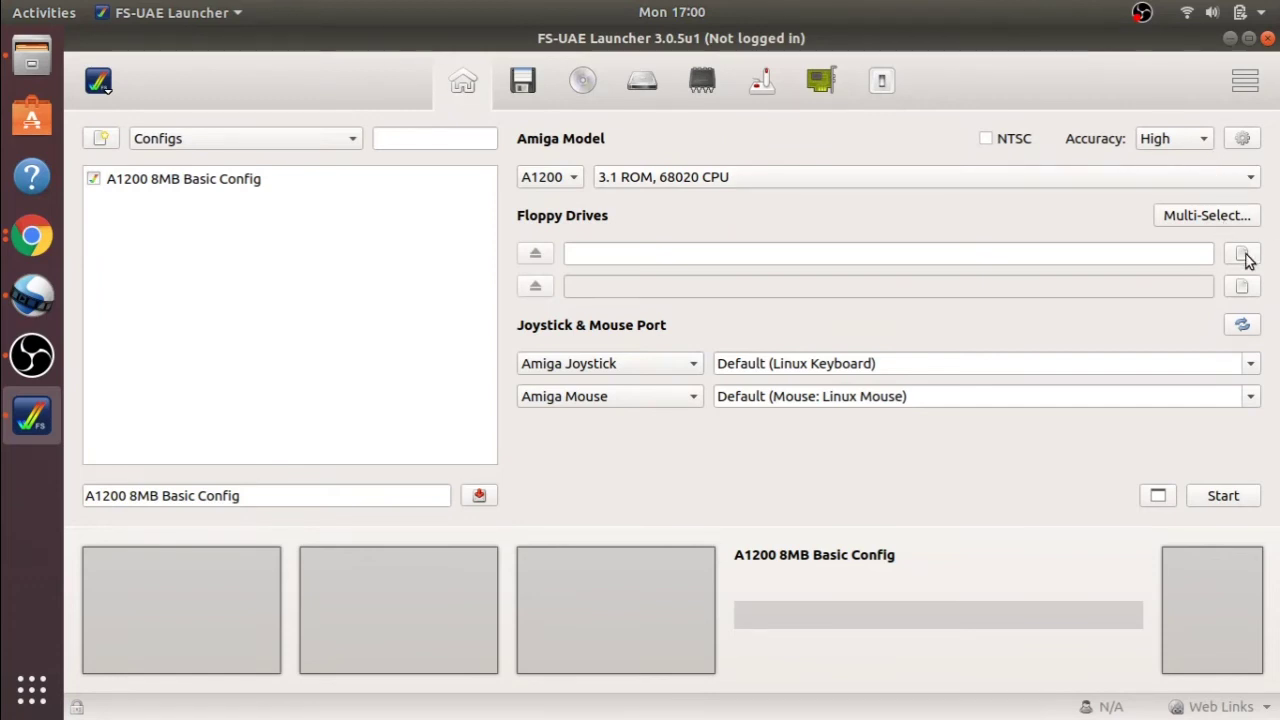
Confirm Max Scaling, Correct Aspect, hidden bezel and 692x540 crop in quick display settings, then start emulation
left_click(1243, 89)
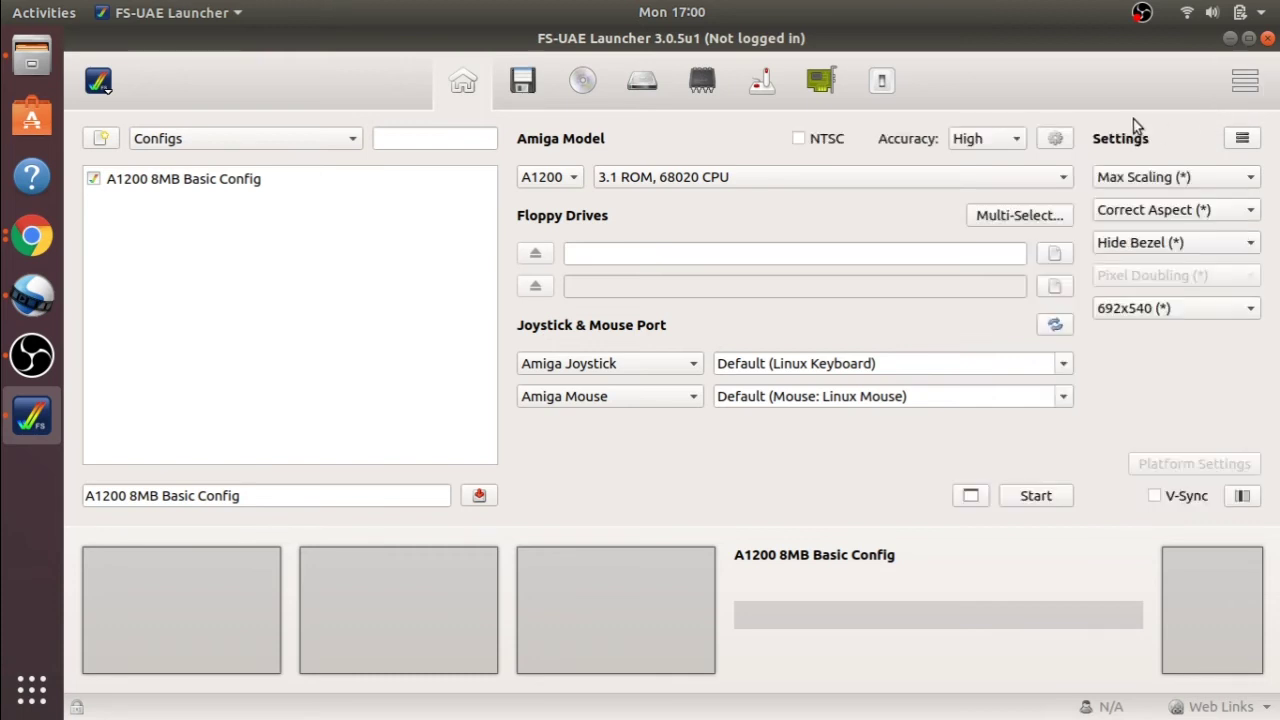
left_click(1177, 178)
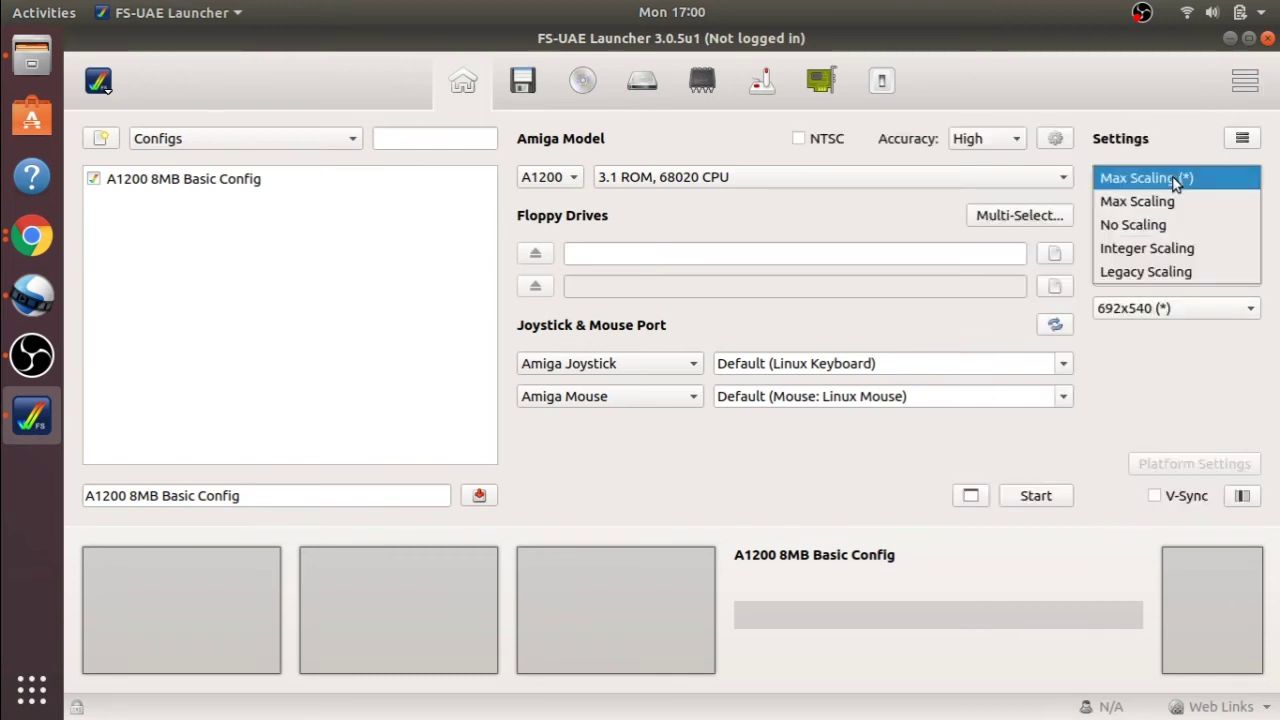
left_click(1184, 180)
left_click(1149, 212)
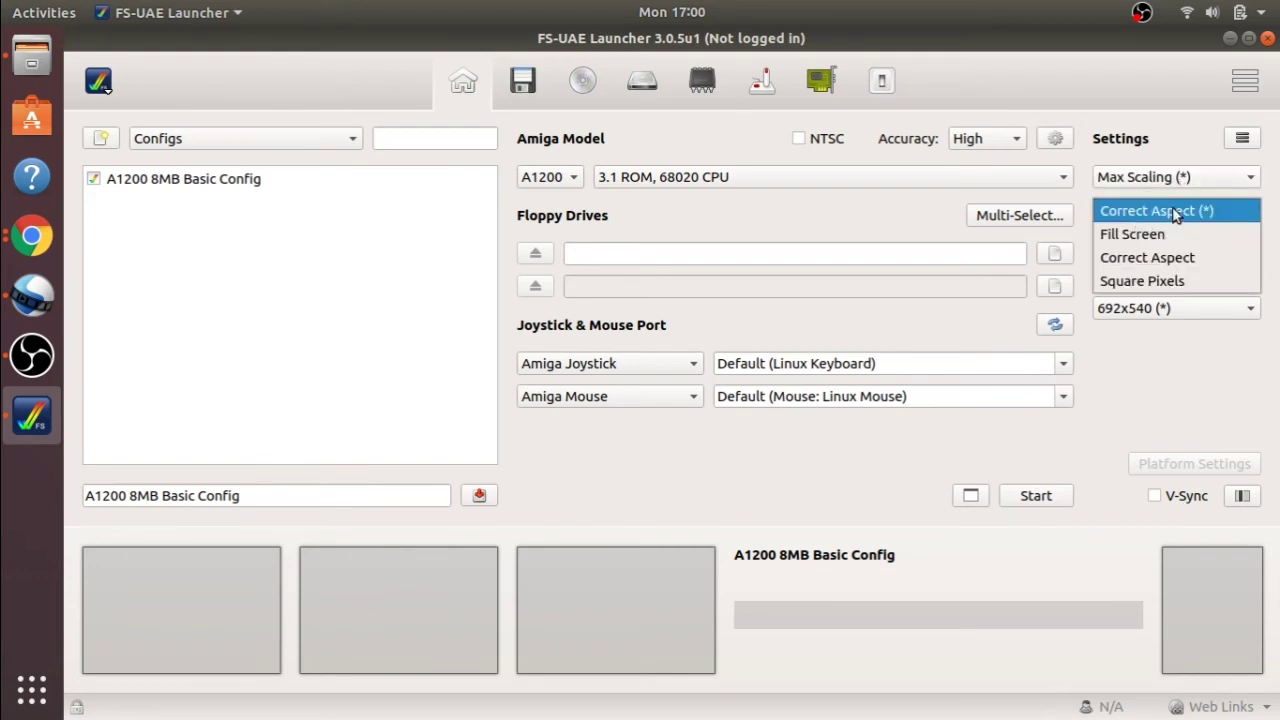
left_click(1178, 212)
left_click(1176, 243)
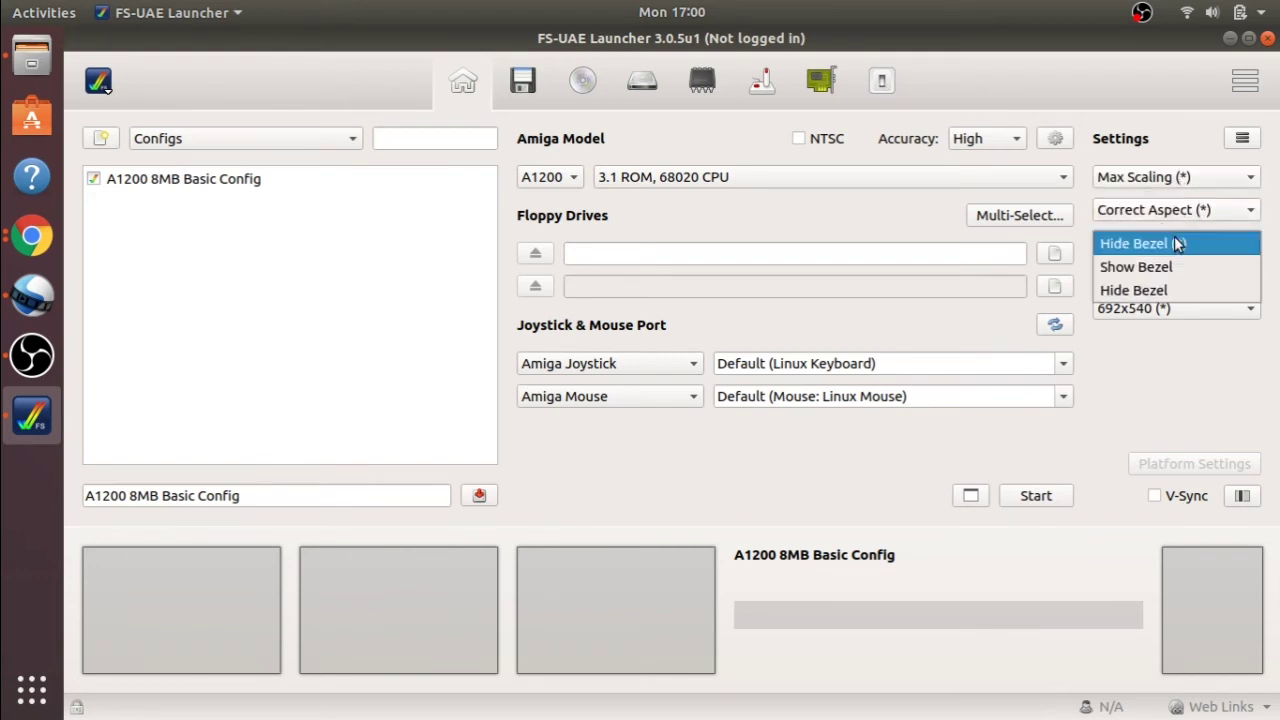
left_click(1158, 250)
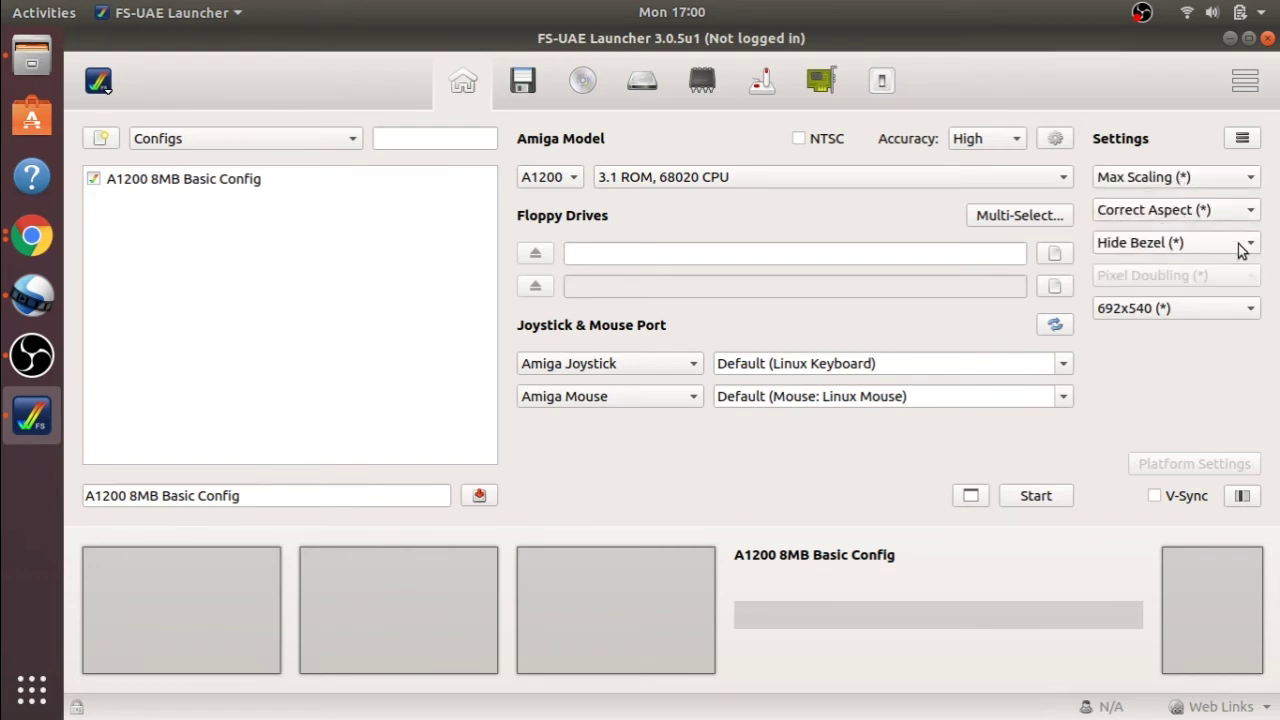
left_click(1165, 320)
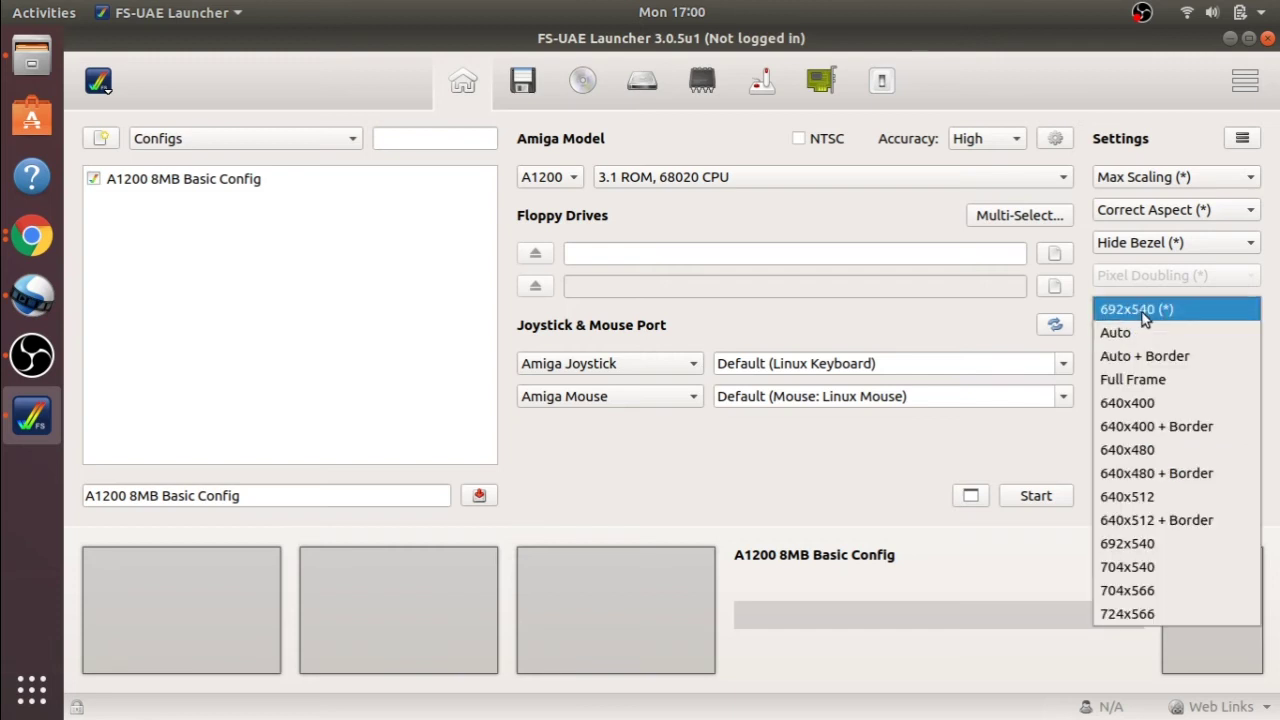
left_click(1140, 312)
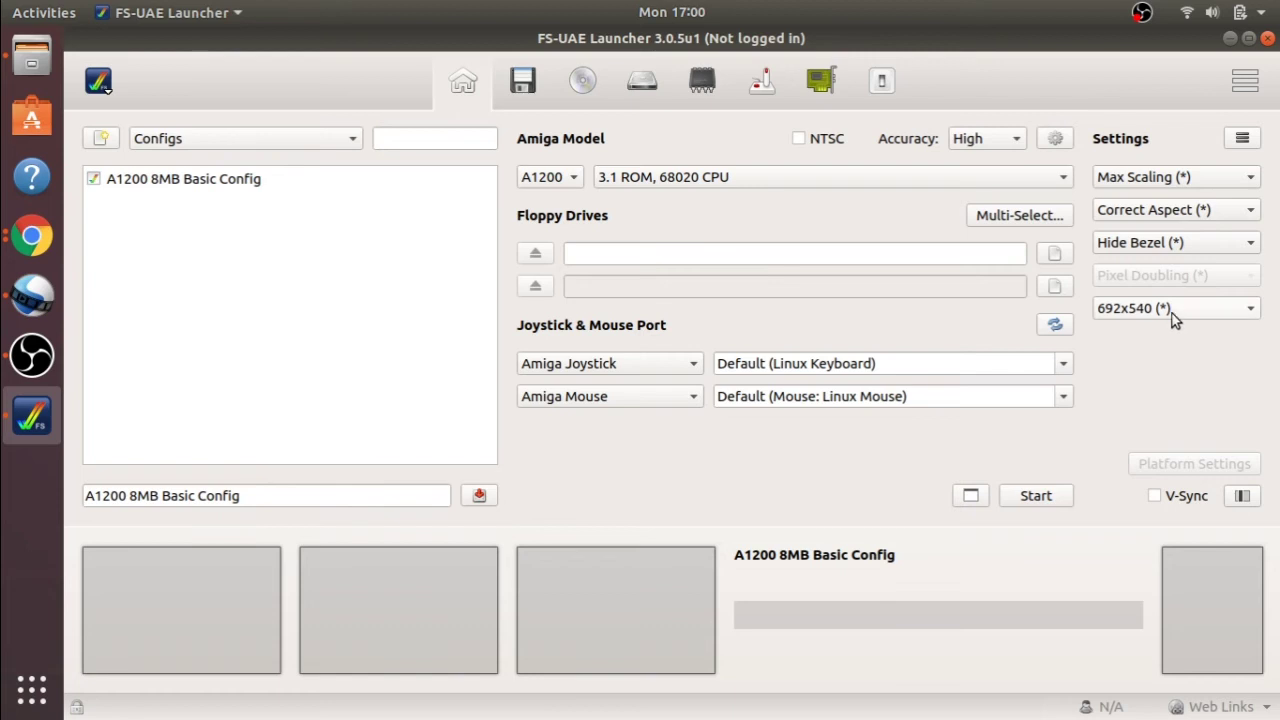
left_click(1036, 496)
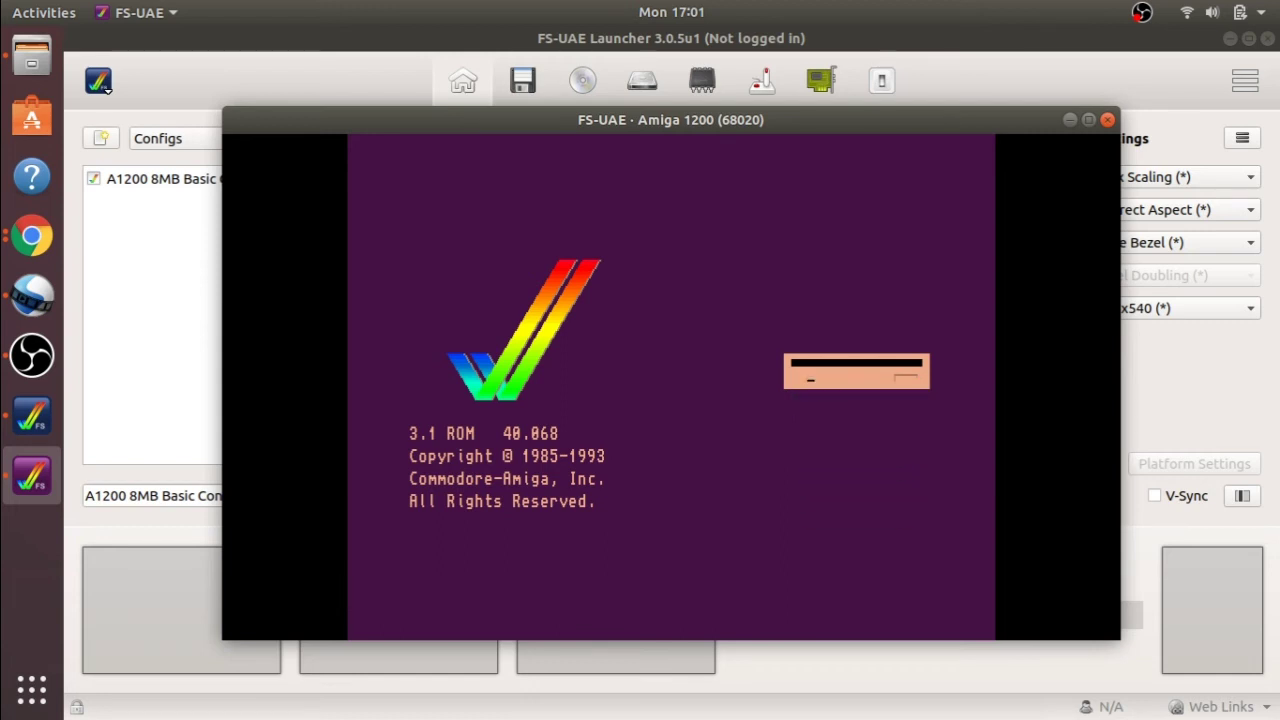
Enlarge and maximise the emulator window, then close it back to the launcher
key("F12")
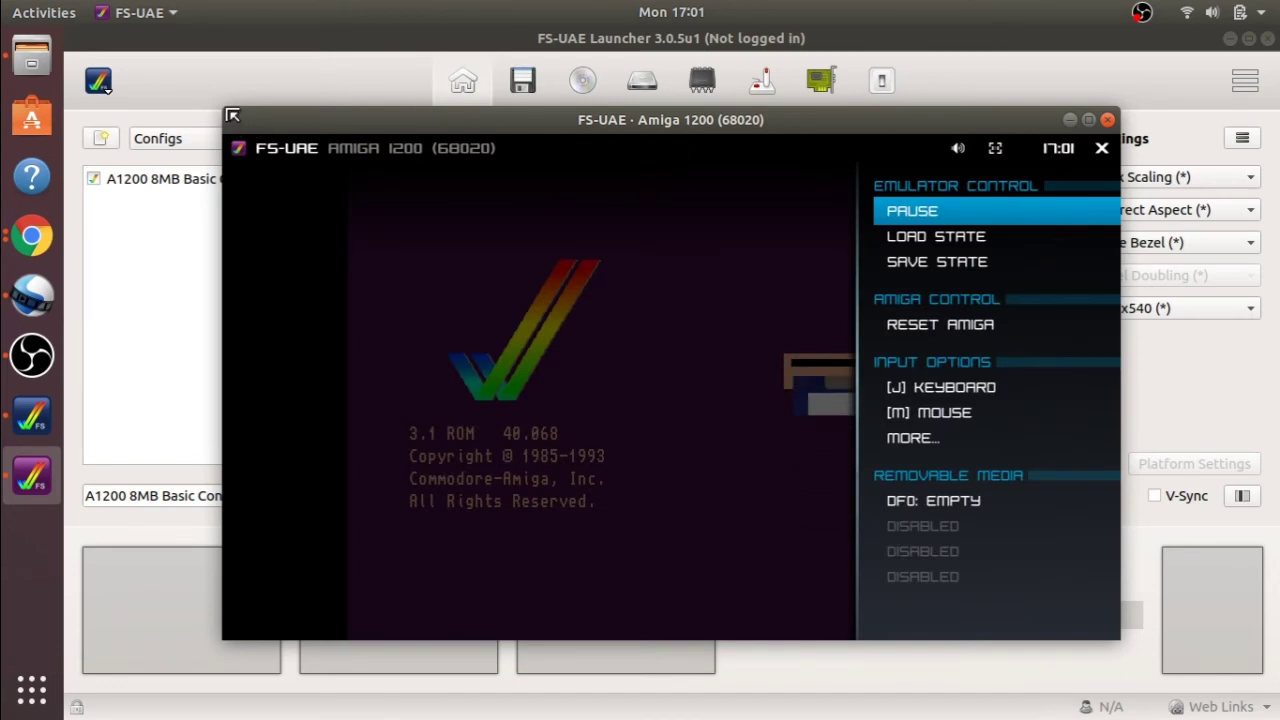
left_click_drag(223, 108, 80, 49)
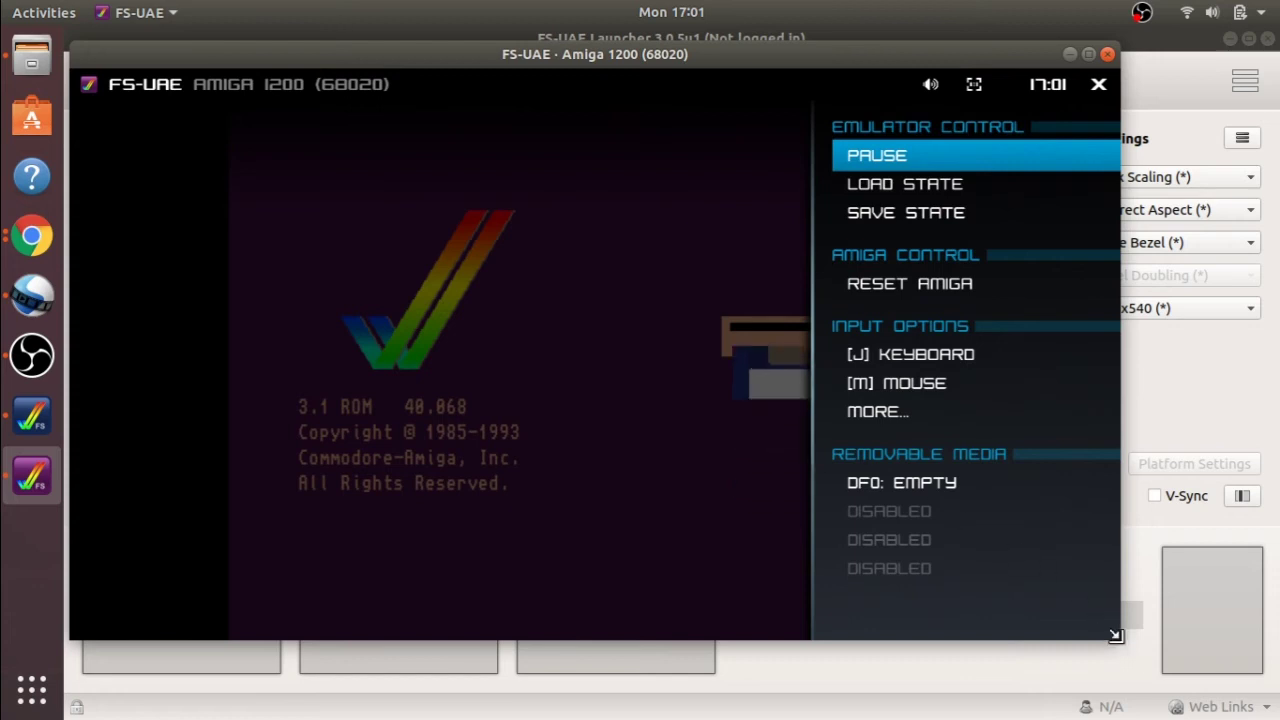
left_click_drag(1118, 638, 887, 581)
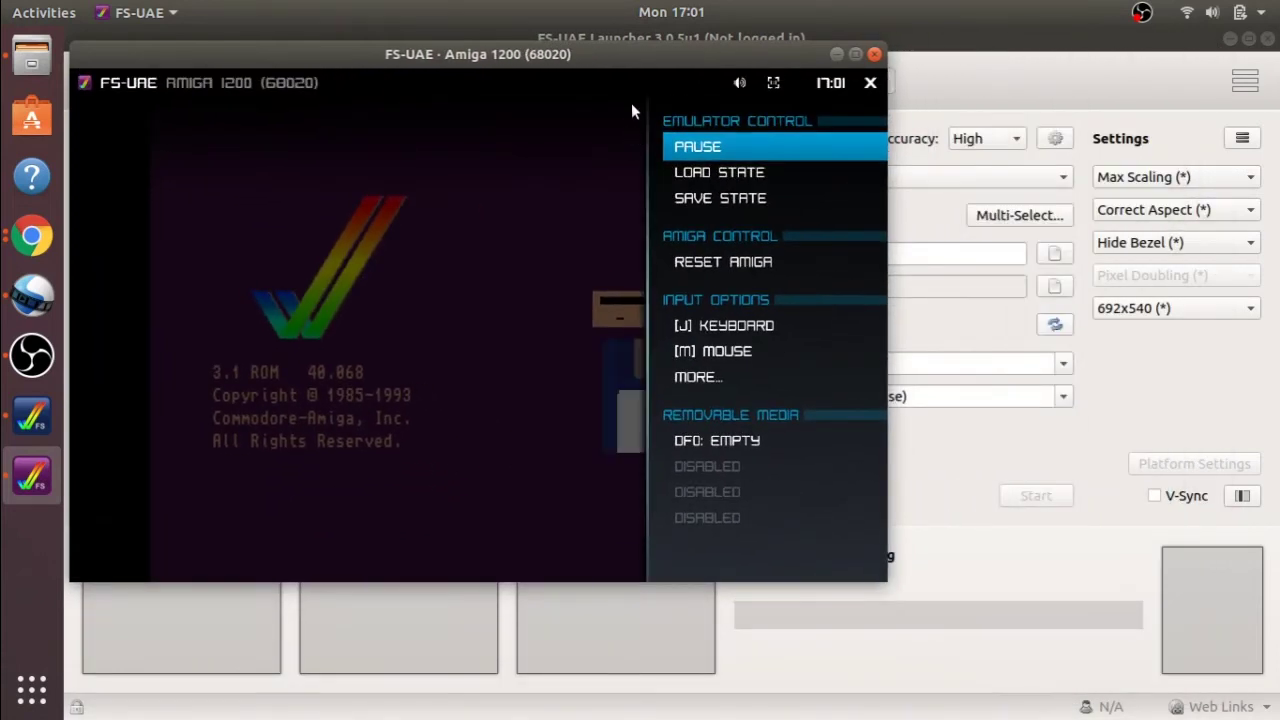
double_click(571, 55)
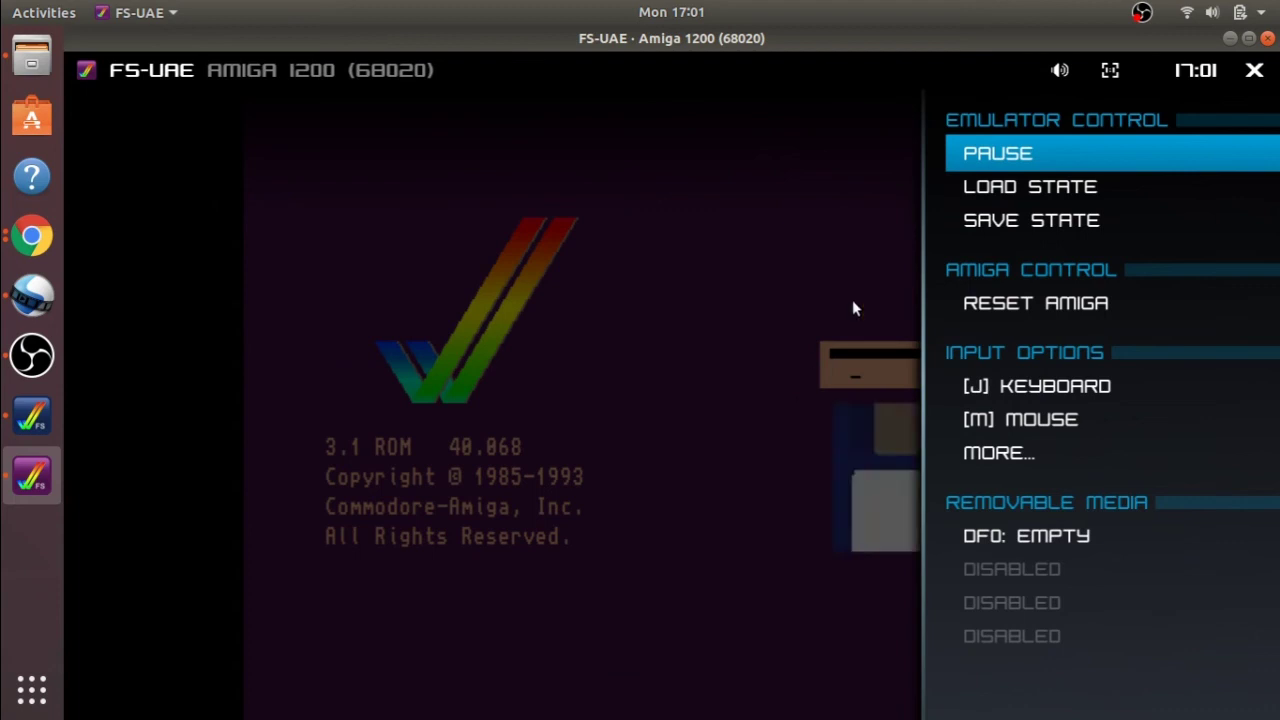
left_click(1268, 38)
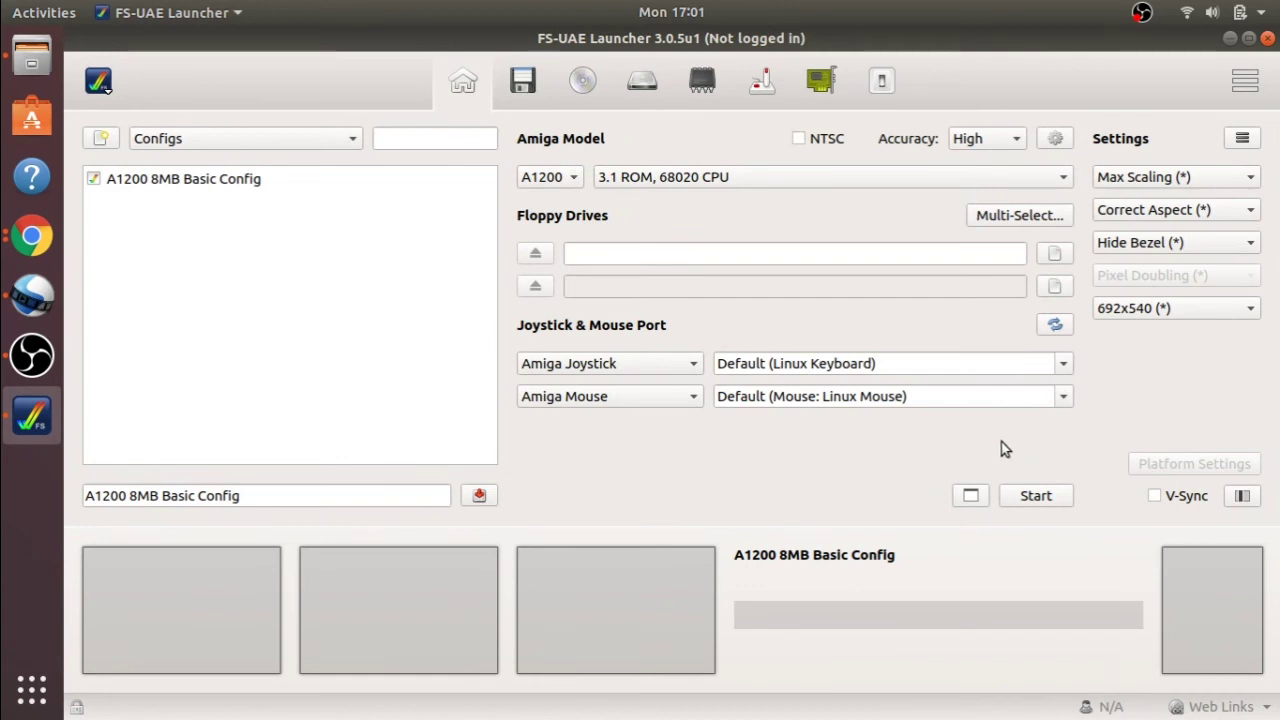
Relaunch the emulator and quit it again from the F12 menu
left_click(1029, 502)
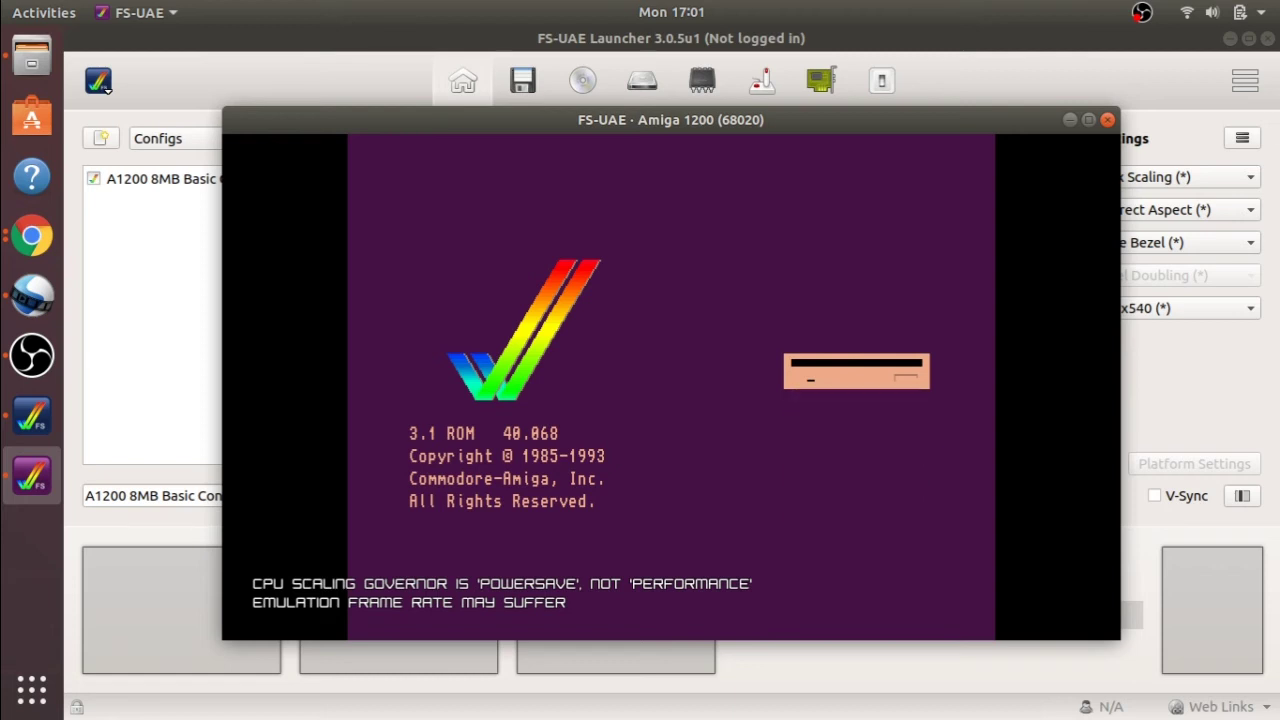
key("F12")
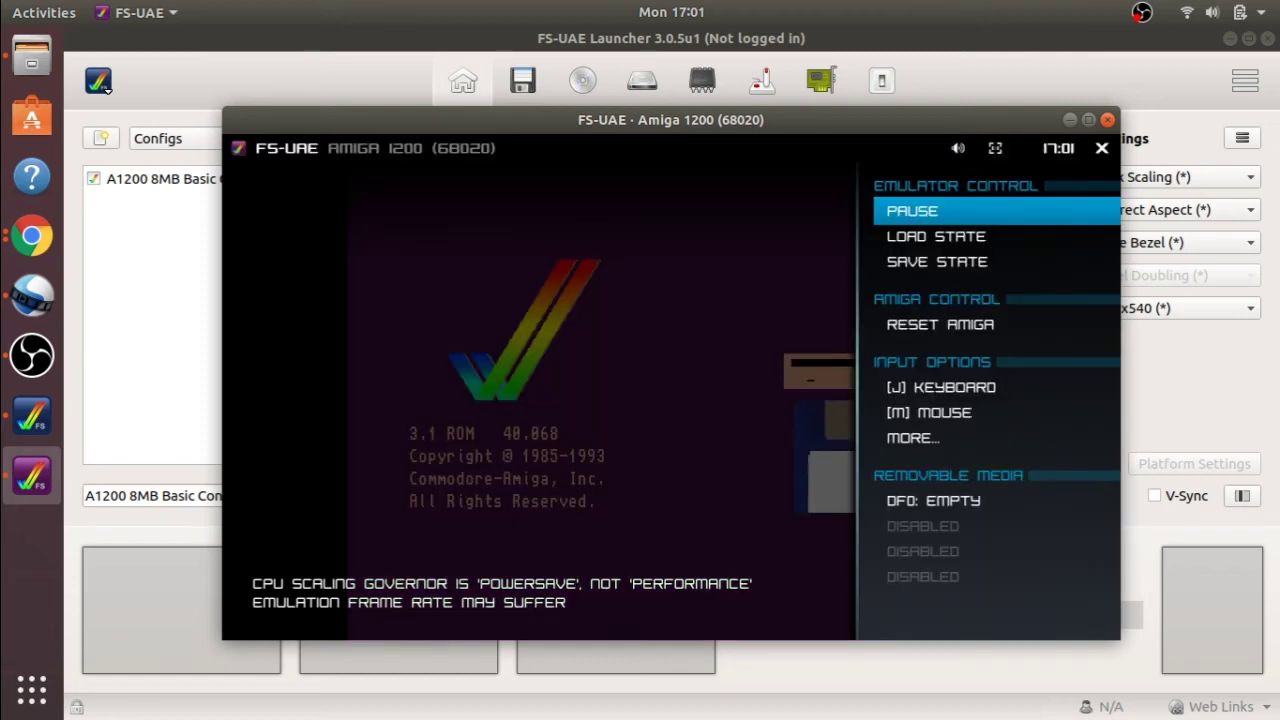
left_click(1107, 120)
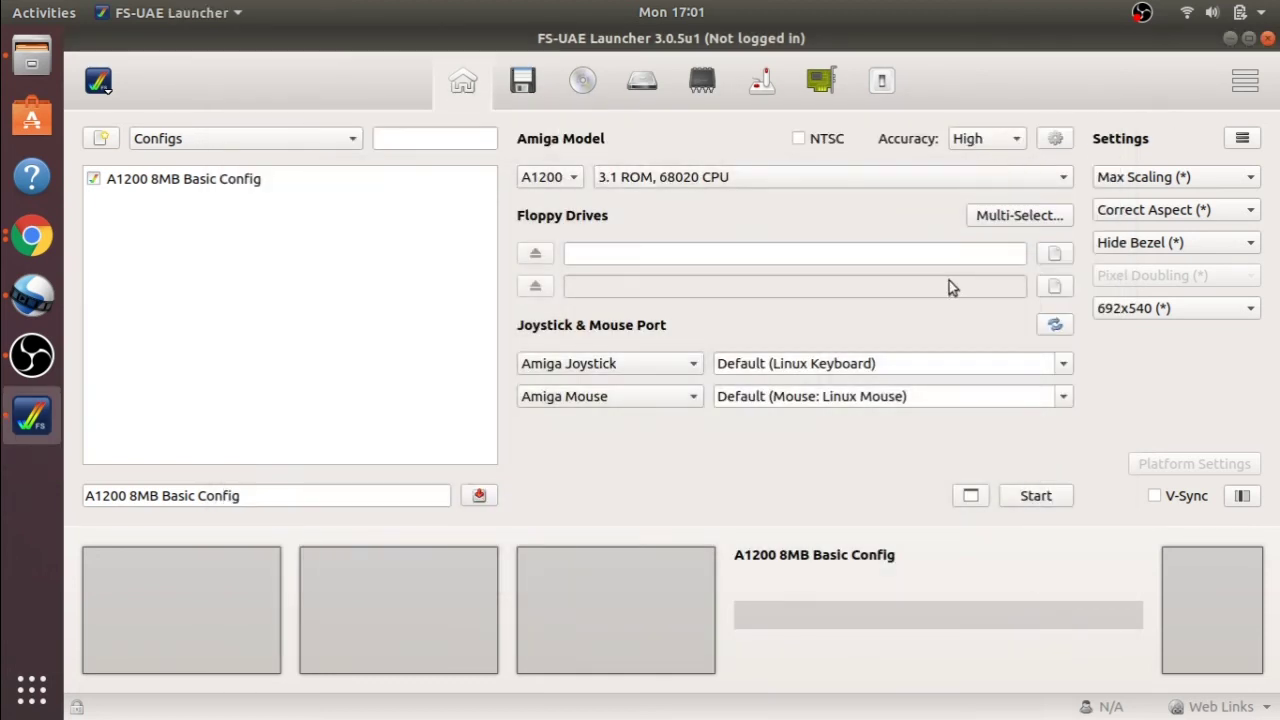
Switch 'Start FS-UAE in fullscreen mode' to On in the launcher's Video settings
left_click(1243, 139)
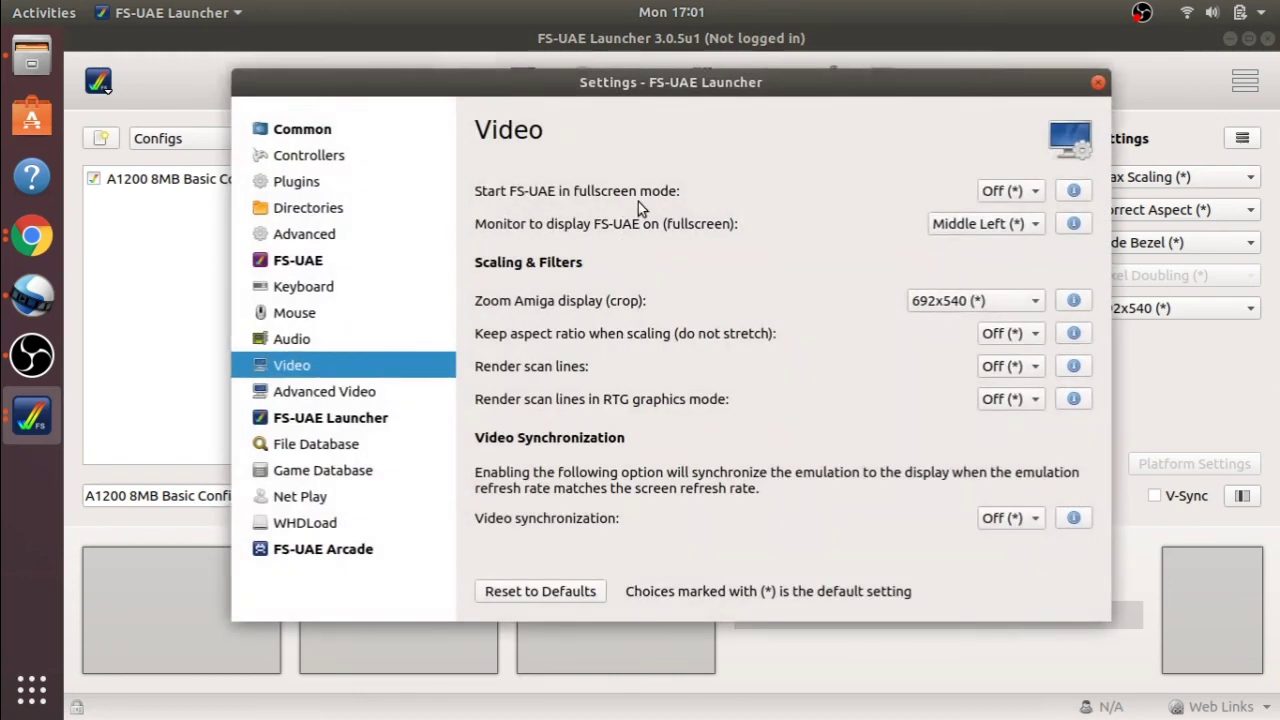
left_click(1024, 200)
left_click(1009, 206)
Close settings to start the emulator fullscreen, then quit it via the F12 menu
left_click(1098, 83)
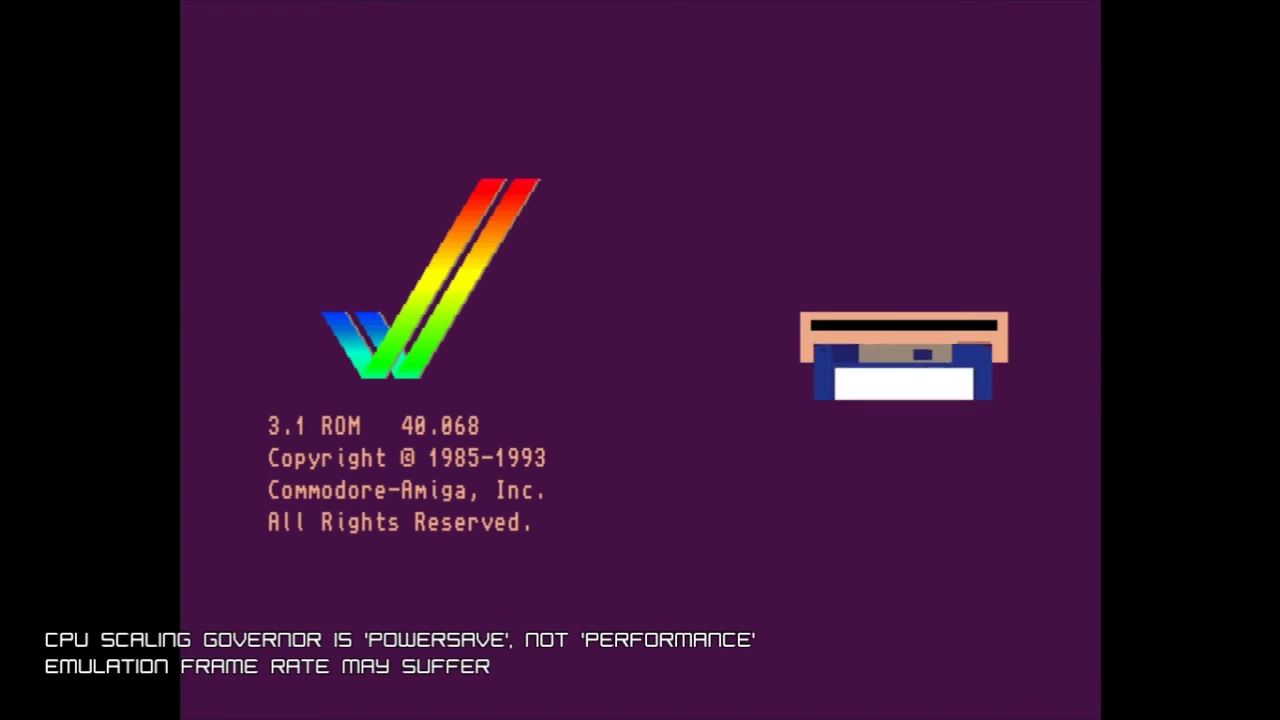
key("F12")
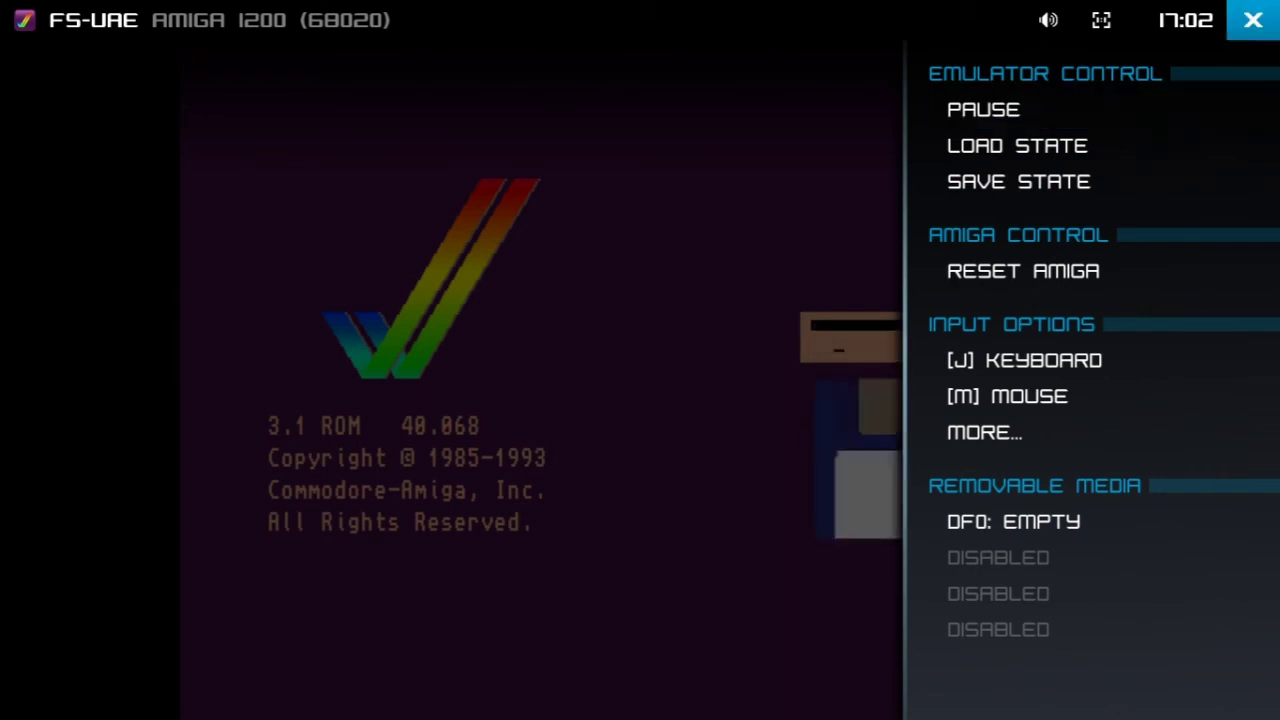
left_click(1253, 20)
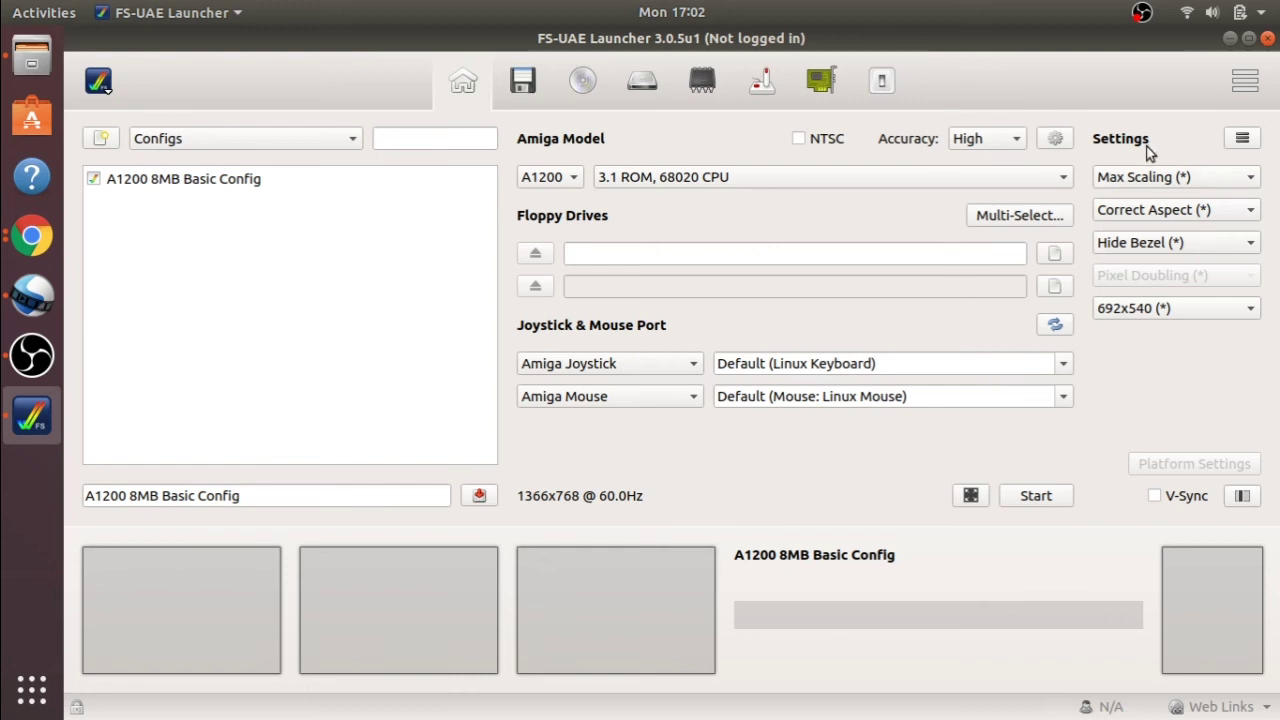
Set Render scan lines from Off to On on the Video settings page
left_click(1244, 138)
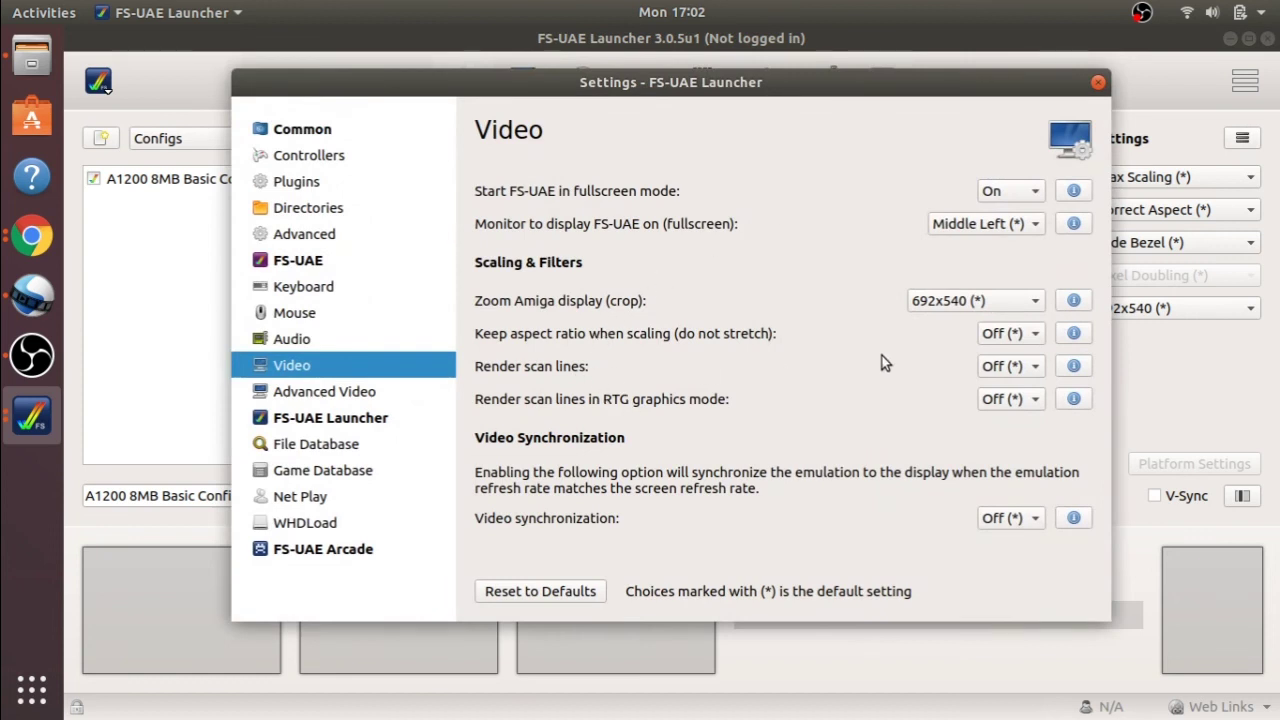
left_click(1006, 370)
left_click(1003, 391)
Start the emulator to check the scan-lined boot screen, then quit via the F12 menu
left_click(1097, 84)
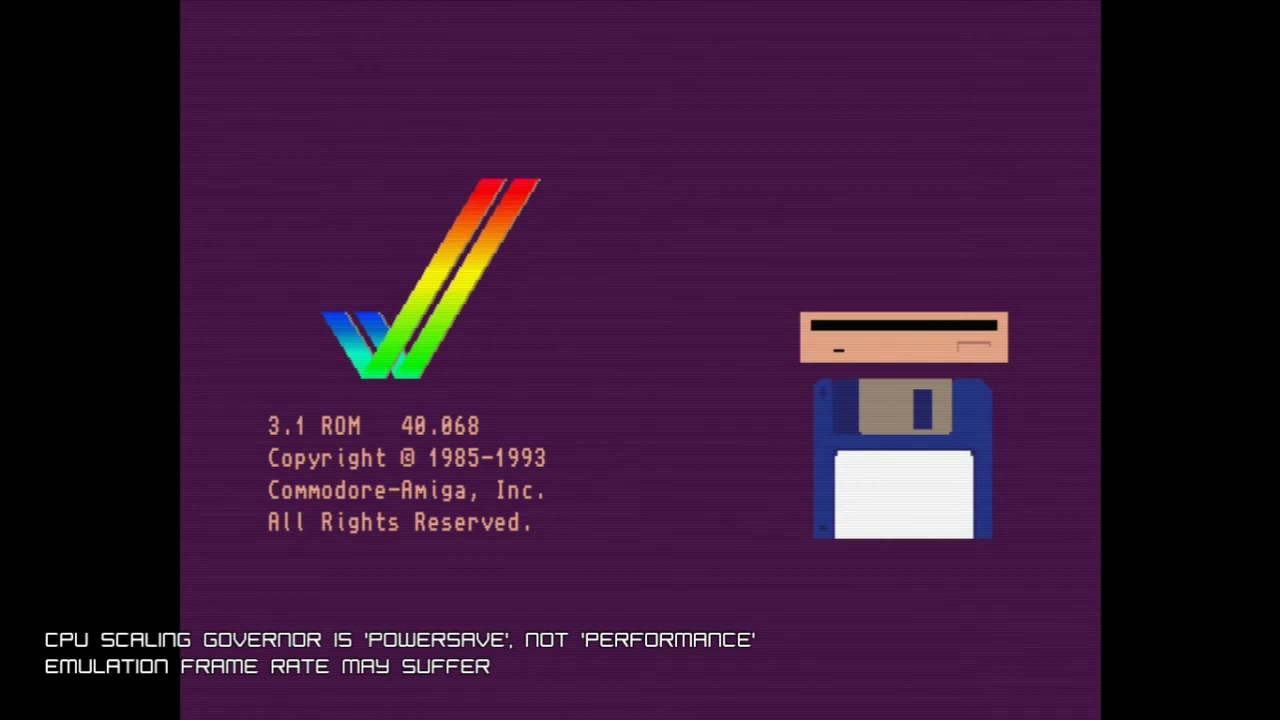
key("F12")
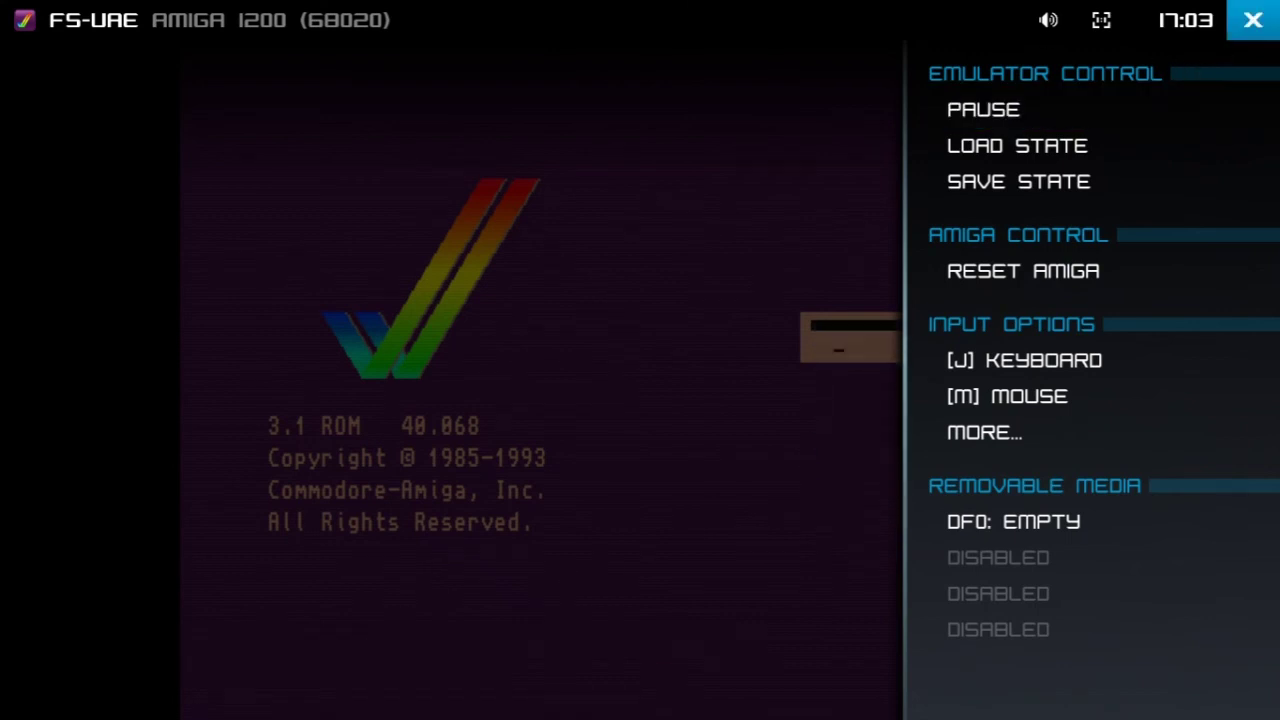
left_click(1253, 20)
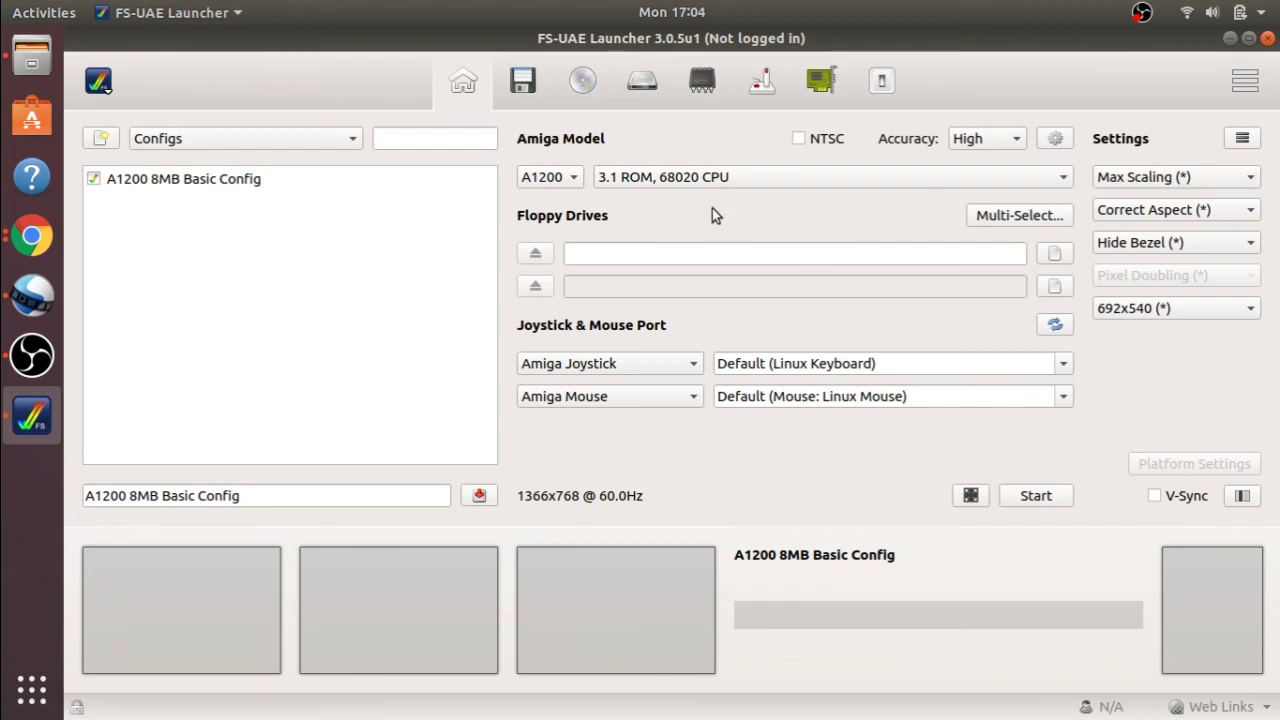
Review the 3.1 ROM/68020 CPU, Expansions and ROM & RAM tabs, then save A1200 8MB Basic Config
left_click(710, 178)
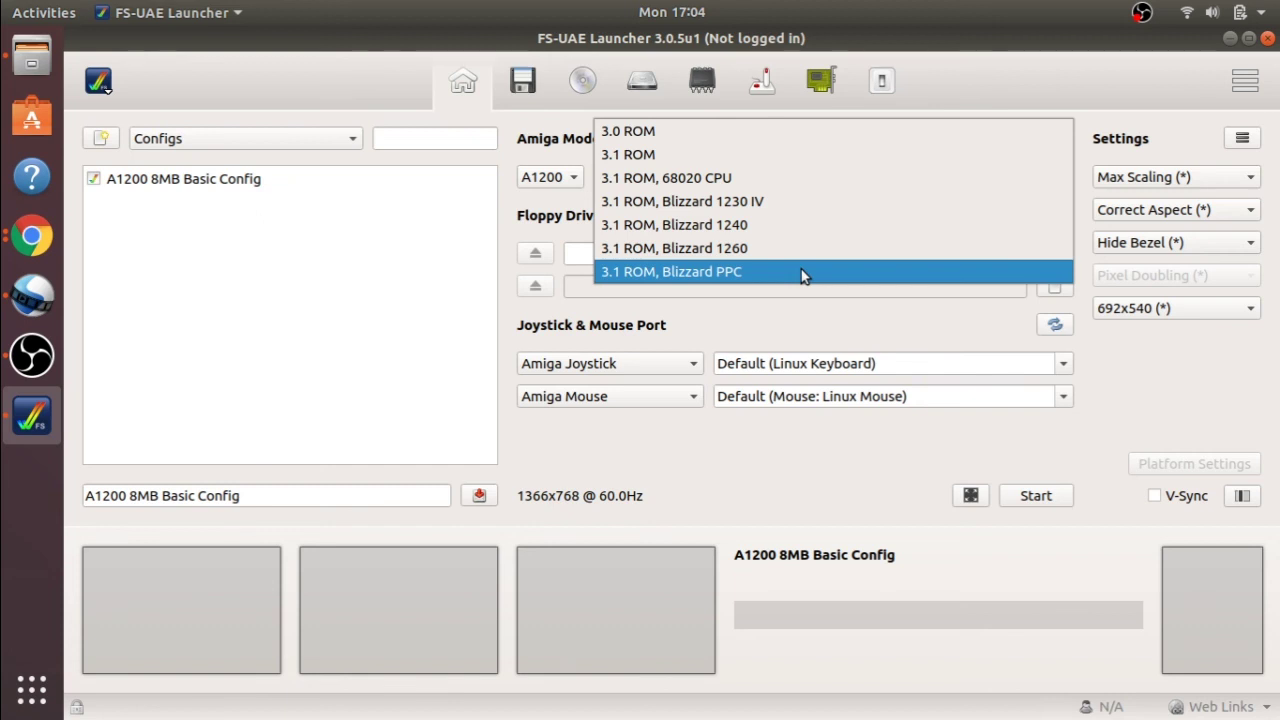
left_click(826, 94)
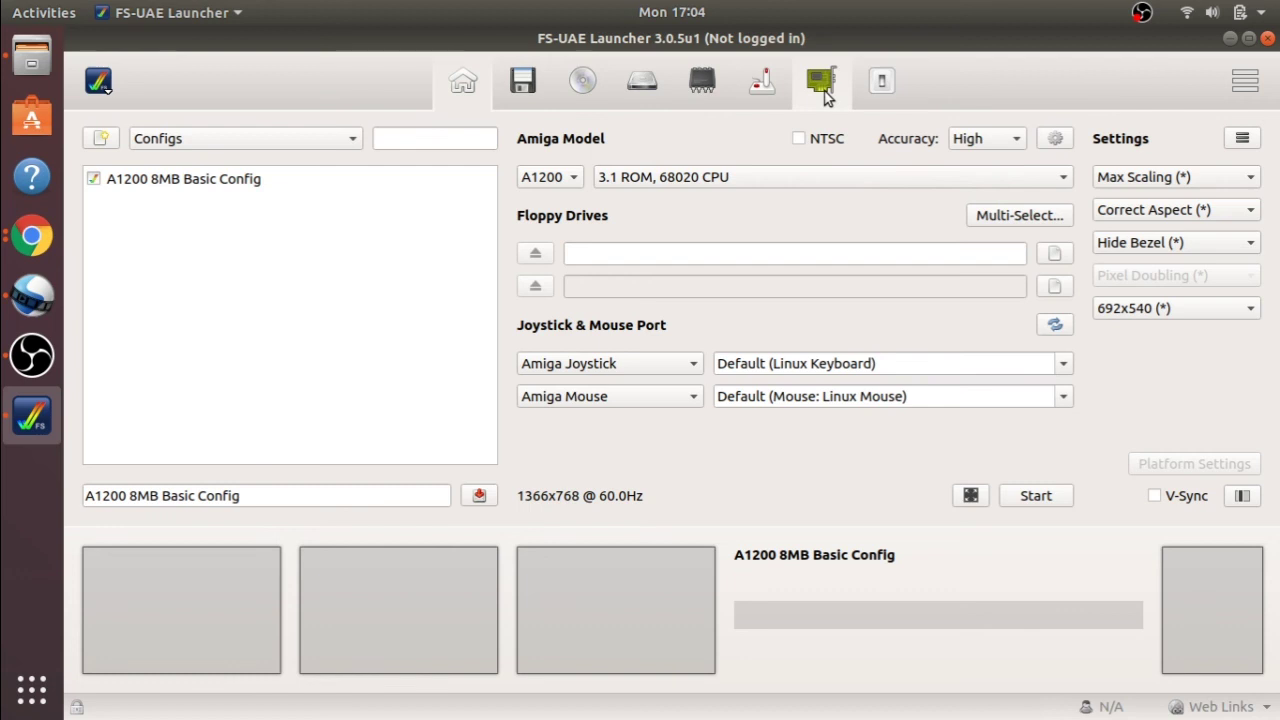
left_click(824, 94)
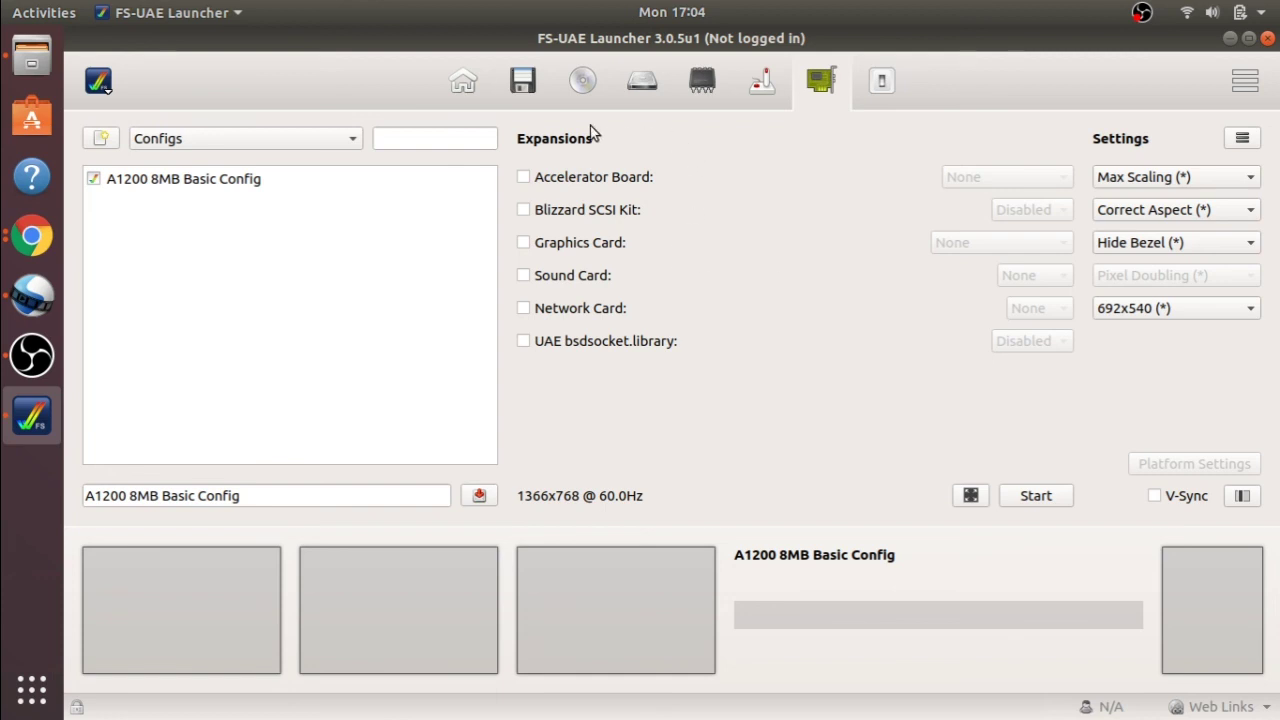
left_click(694, 88)
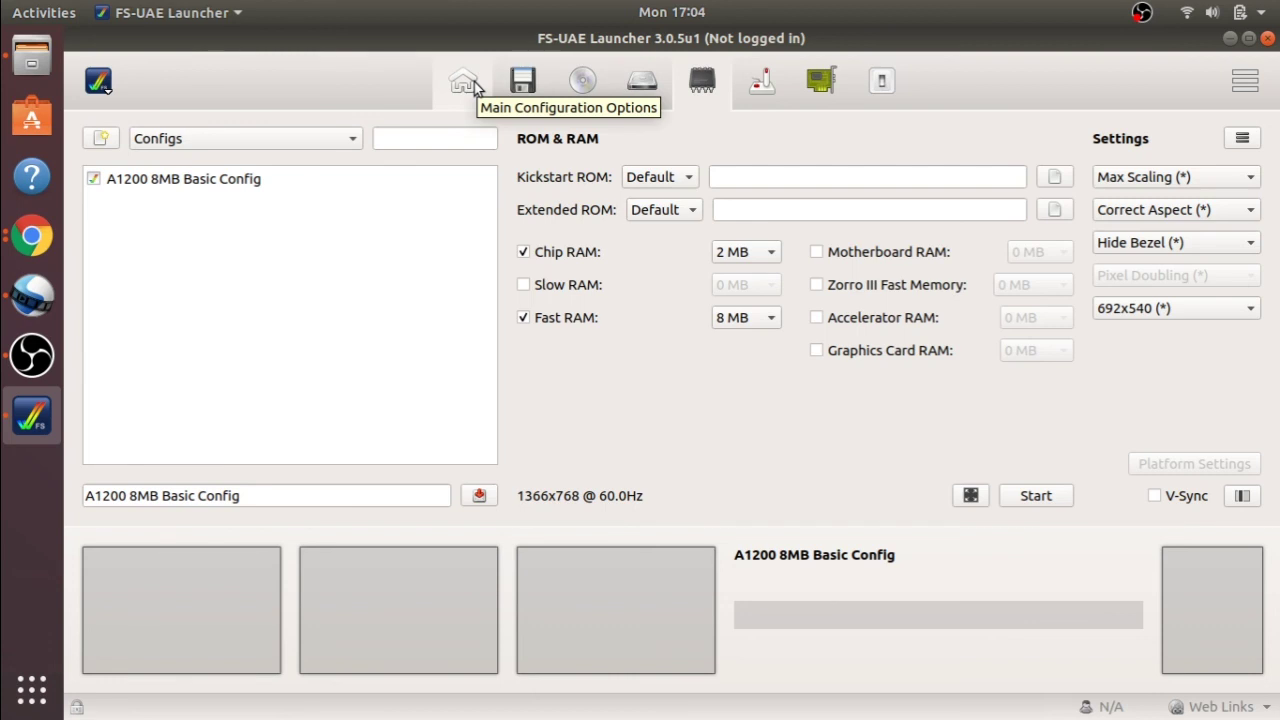
left_click(465, 82)
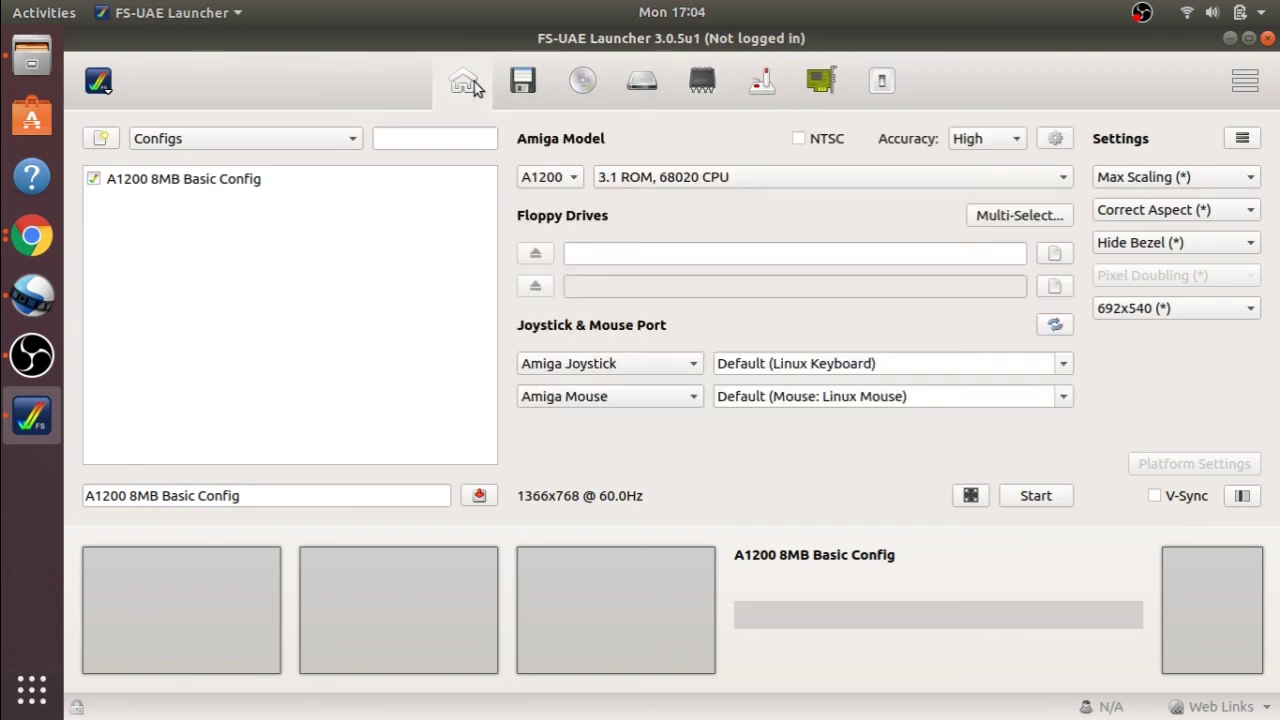
left_click(477, 500)
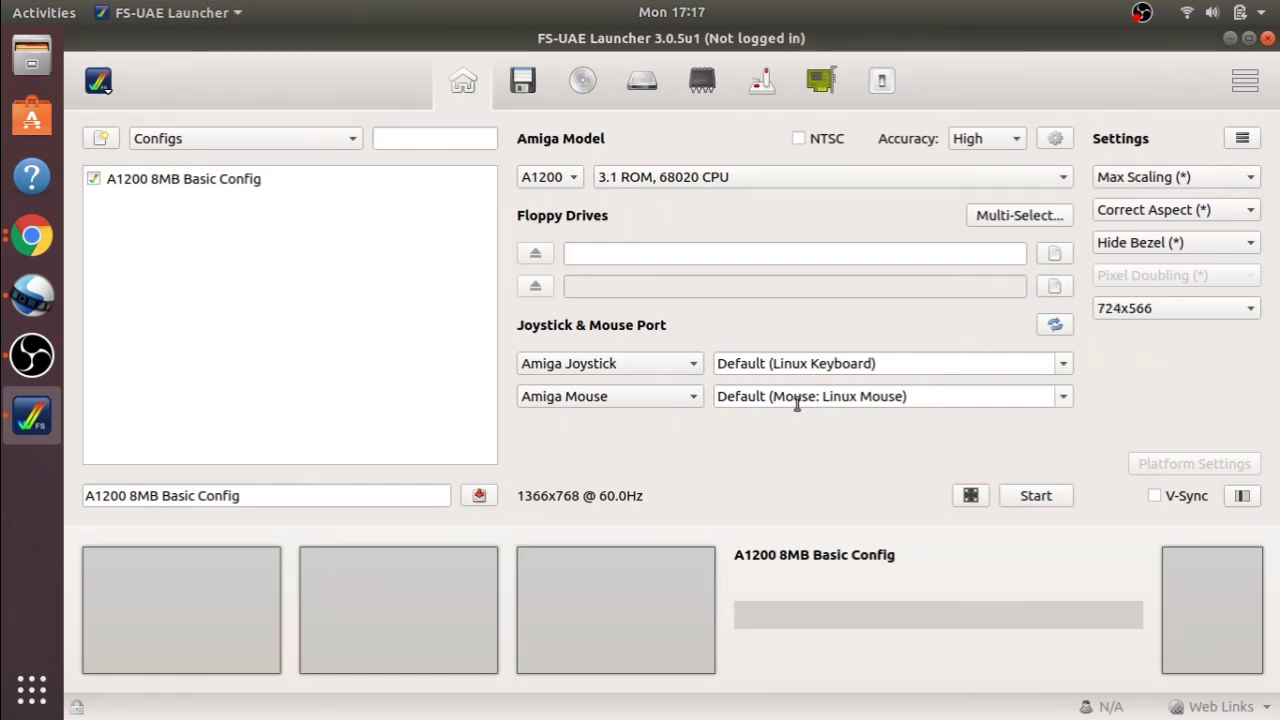
Open Documents > FS-UAE > Configurations > 'A1200 8MB Basic Config.fs-uae' in Files to review it, then close it
left_click(32, 56)
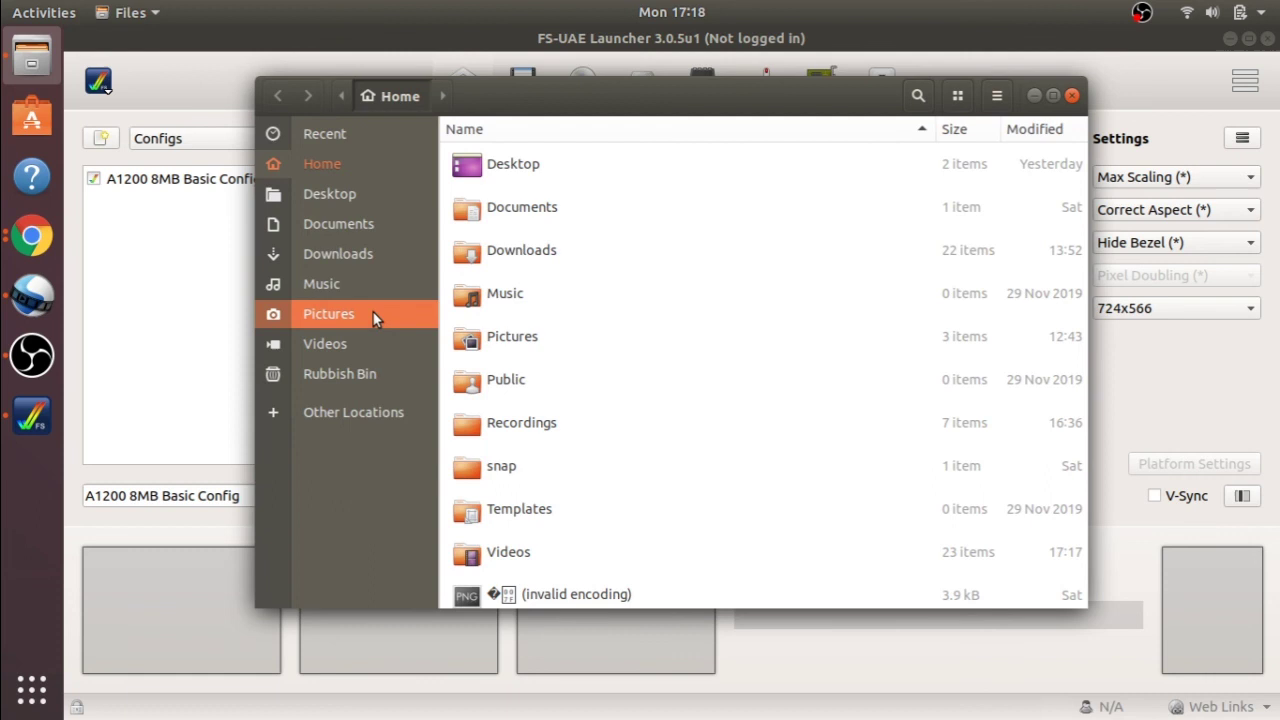
left_click(387, 230)
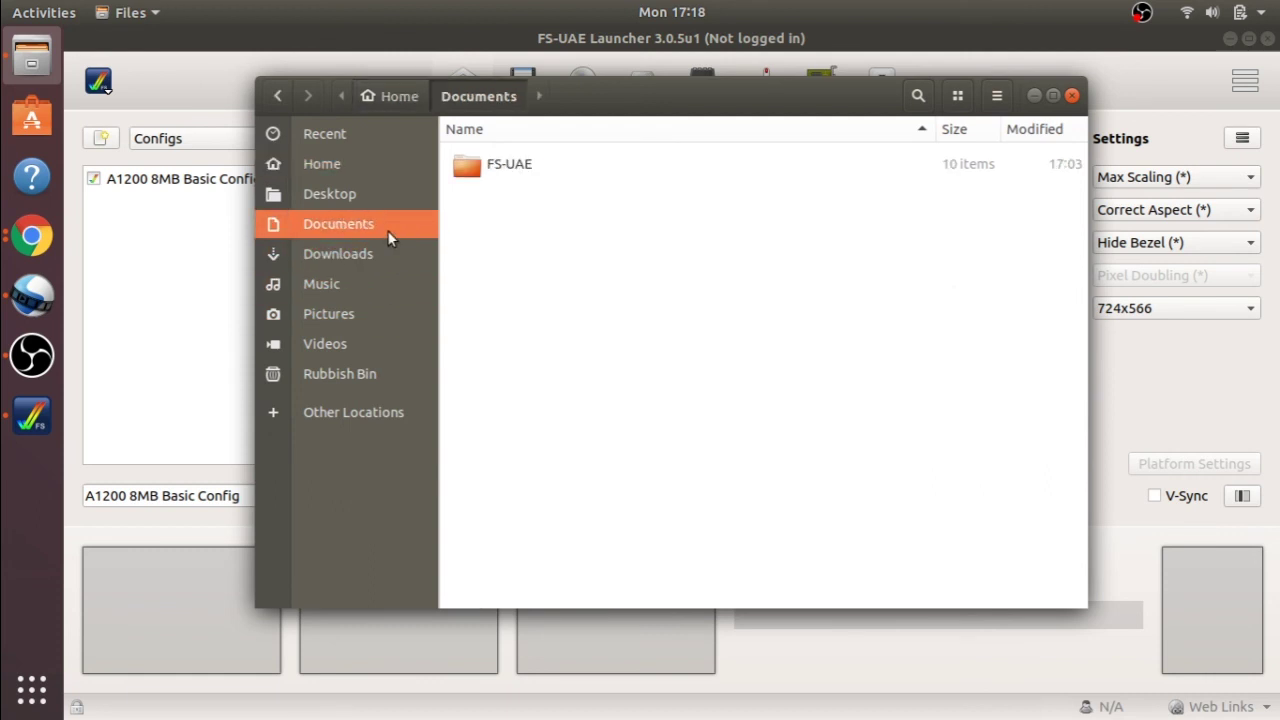
double_click(494, 166)
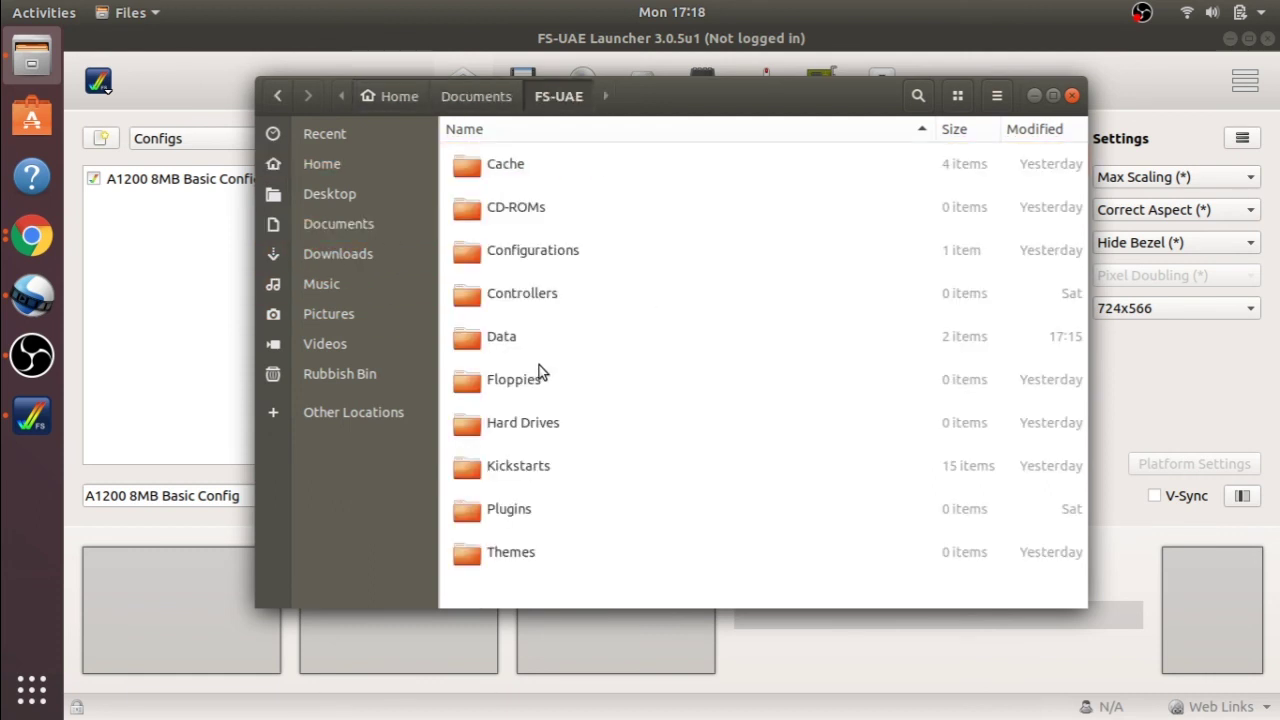
double_click(549, 250)
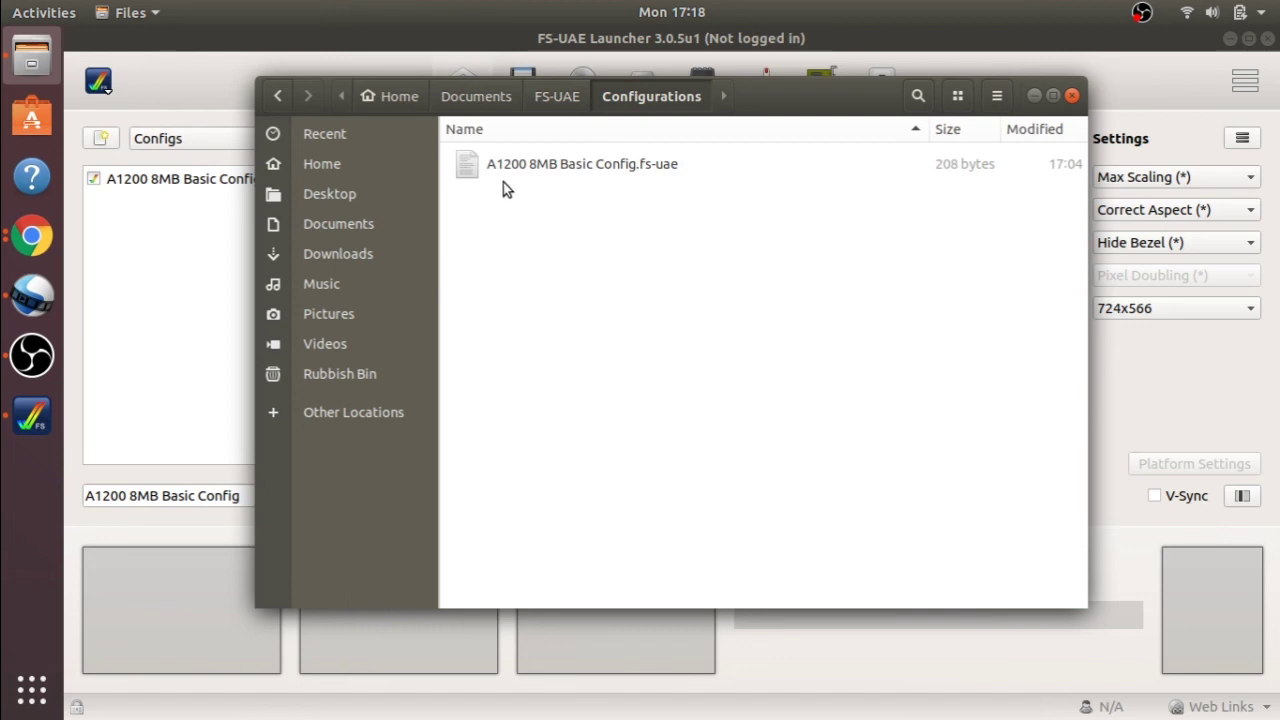
double_click(463, 168)
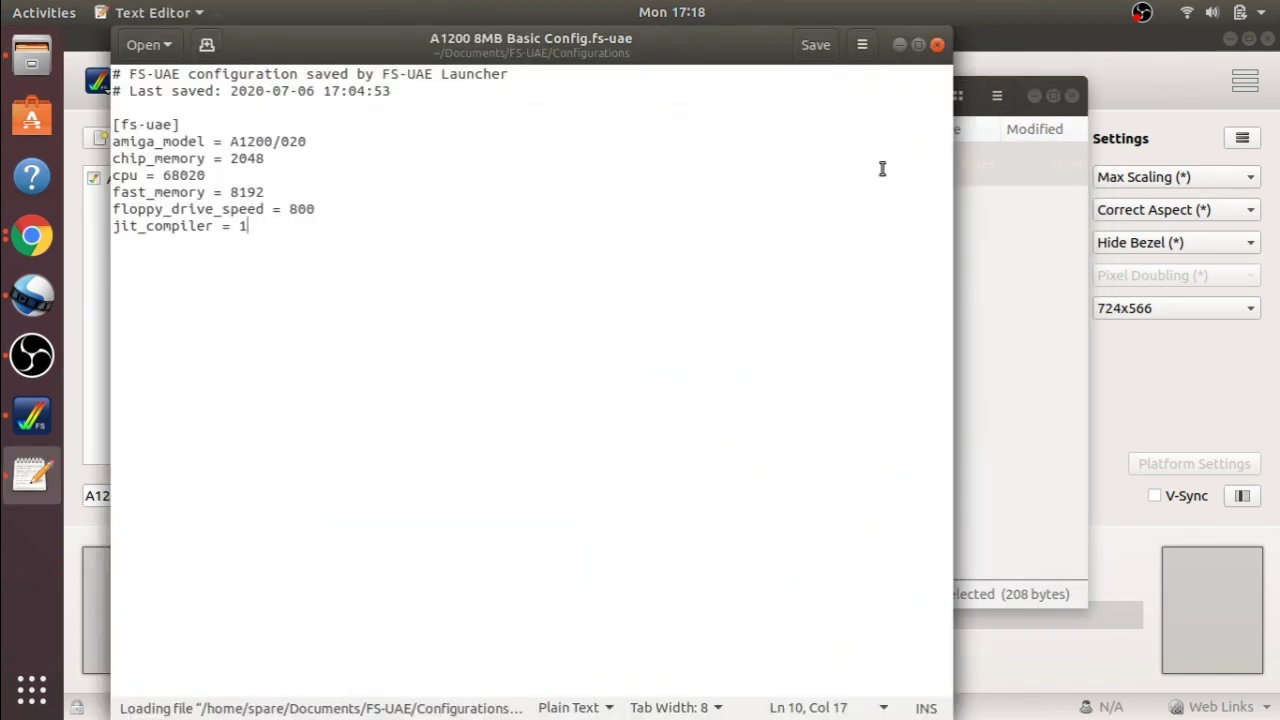
left_click(936, 46)
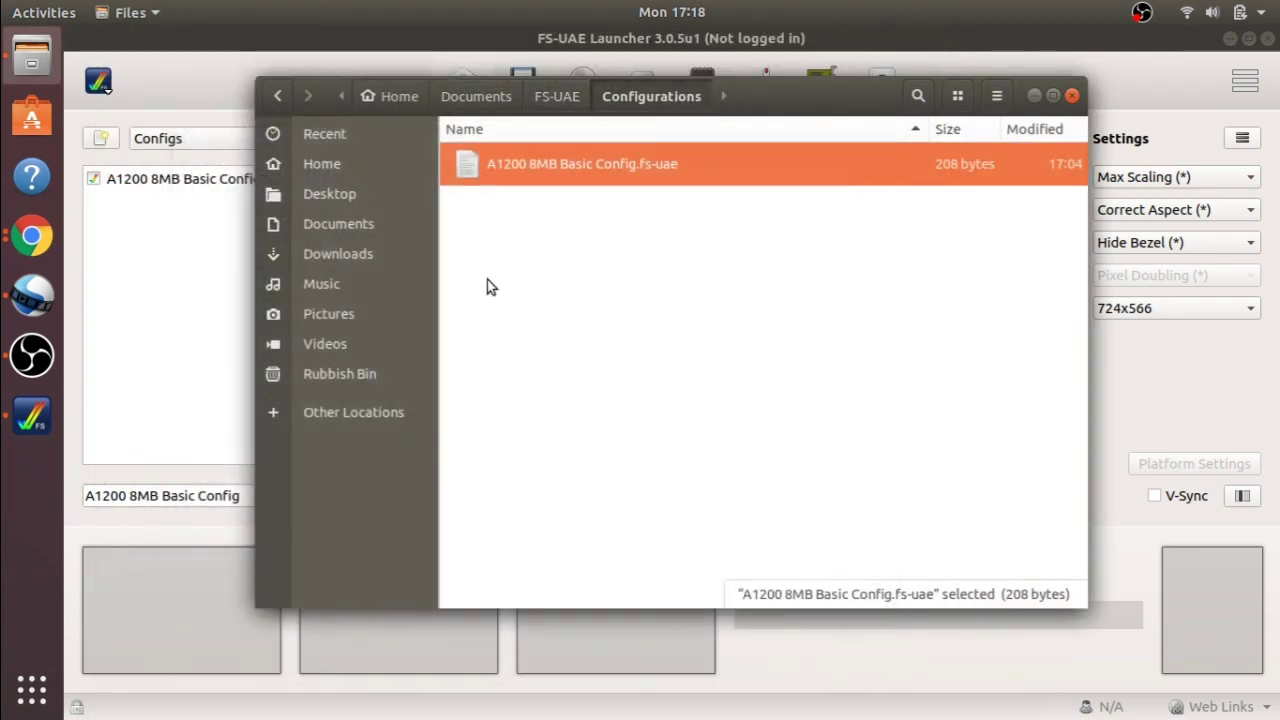
Open Settings.ini from the FS-UAE Data folder in the Text Editor
left_click(543, 106)
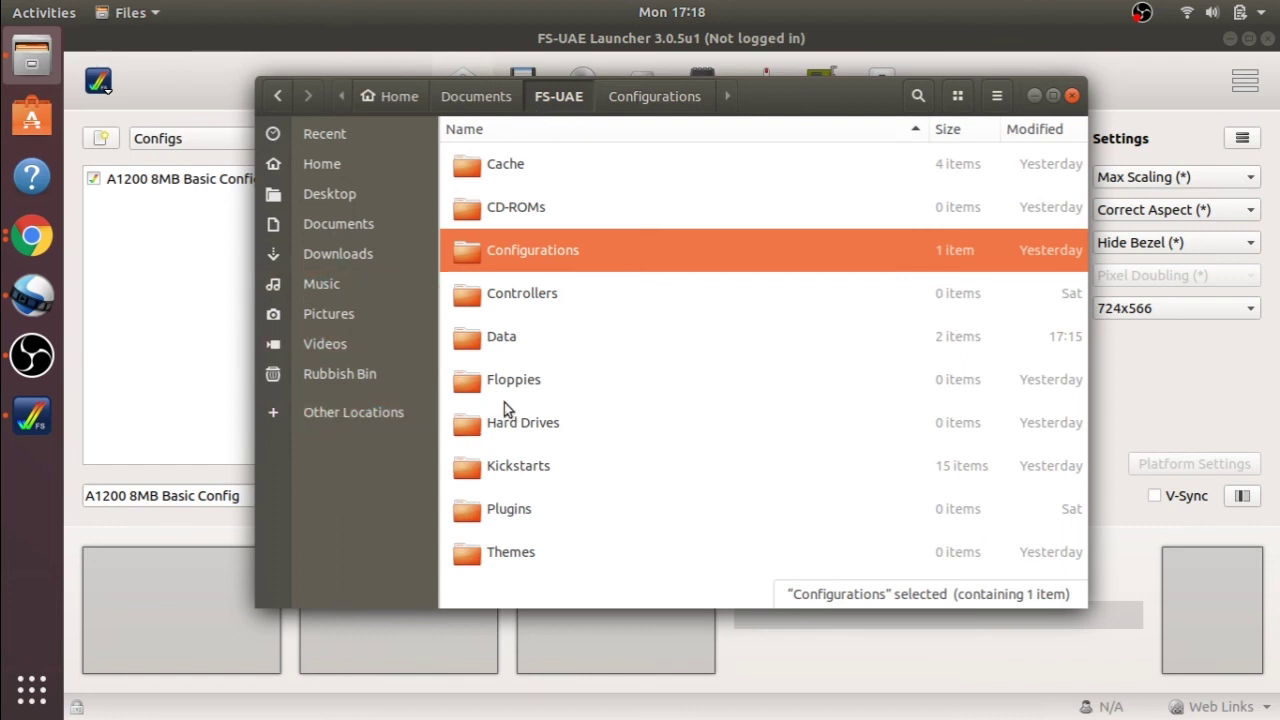
double_click(495, 337)
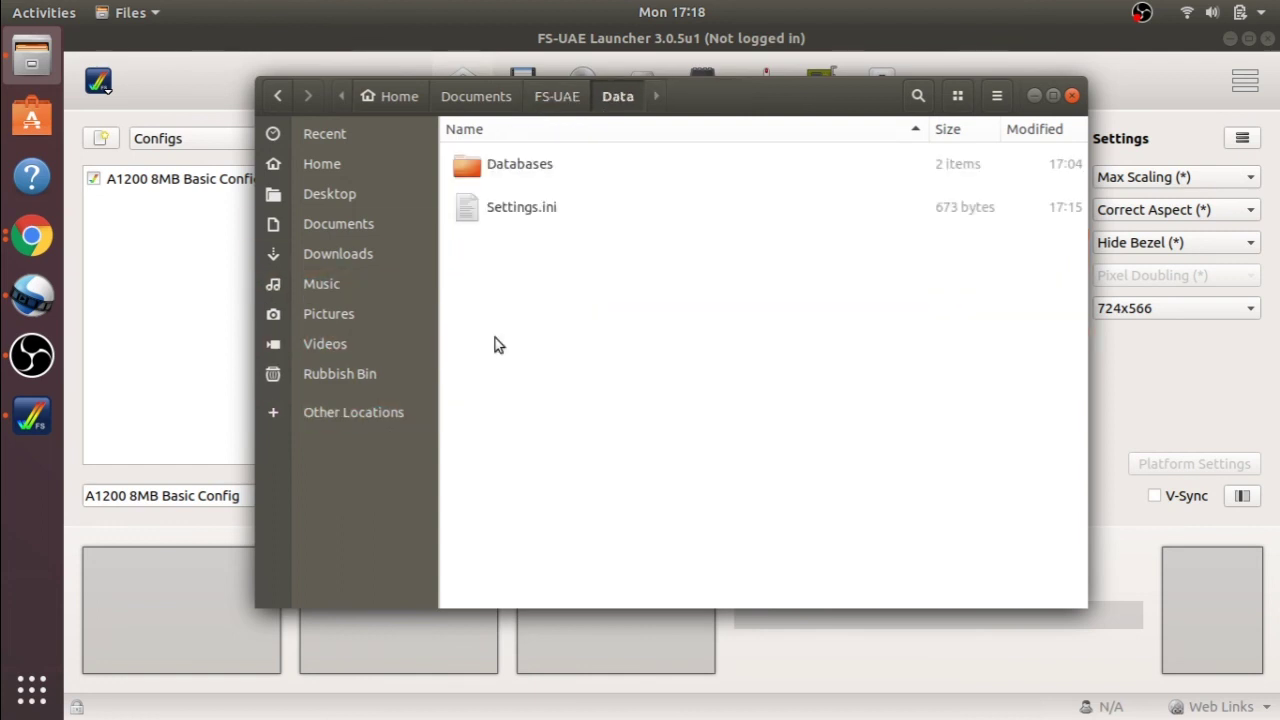
double_click(517, 212)
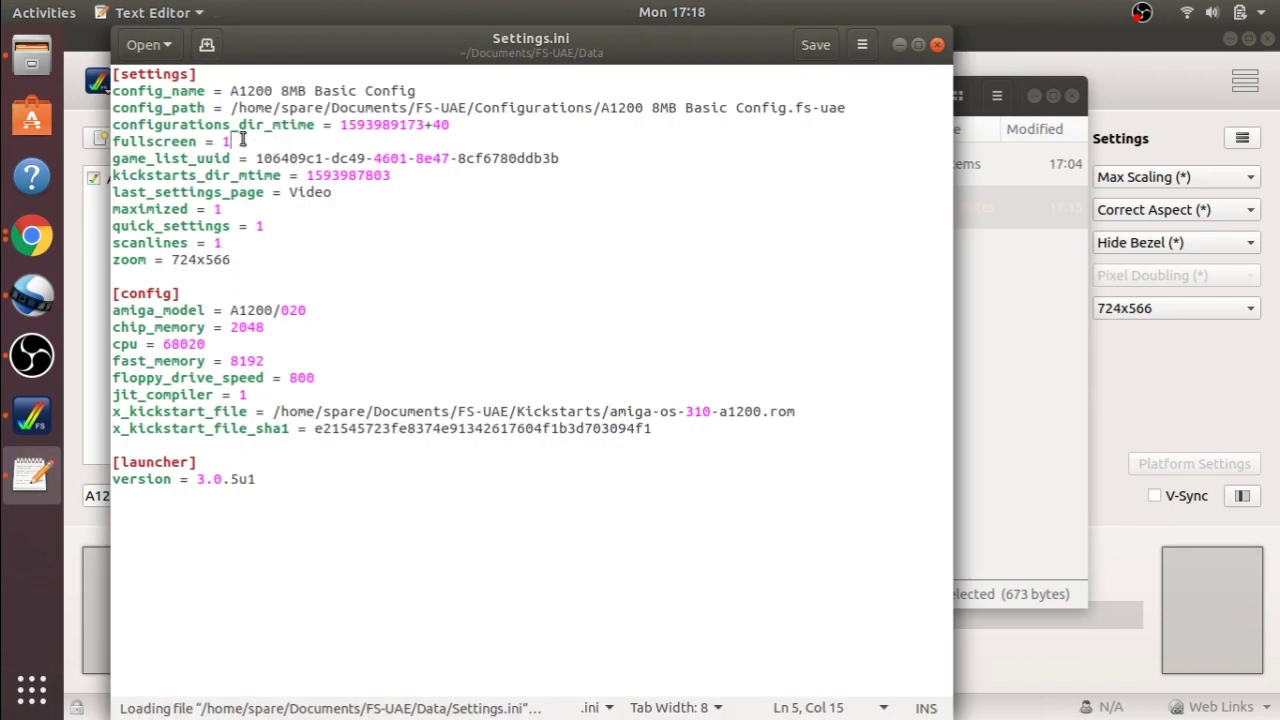
left_click_drag(240, 141, 112, 141)
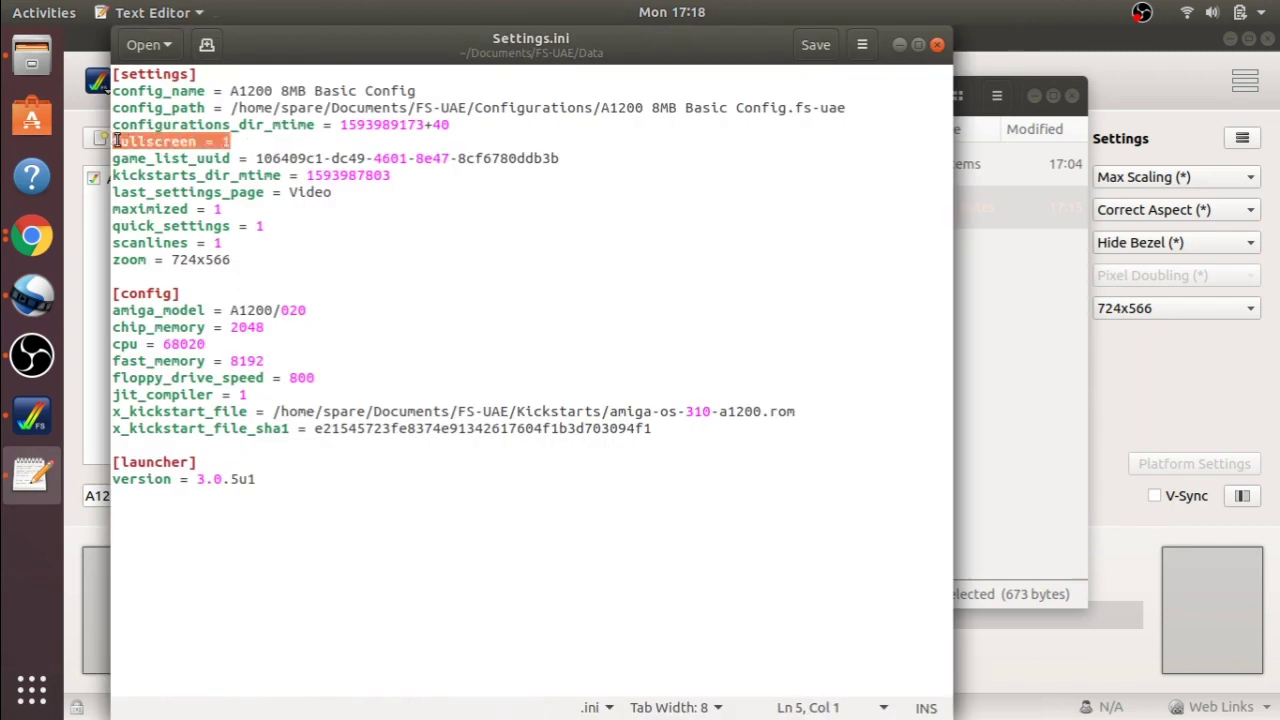
left_click_drag(231, 210, 110, 210)
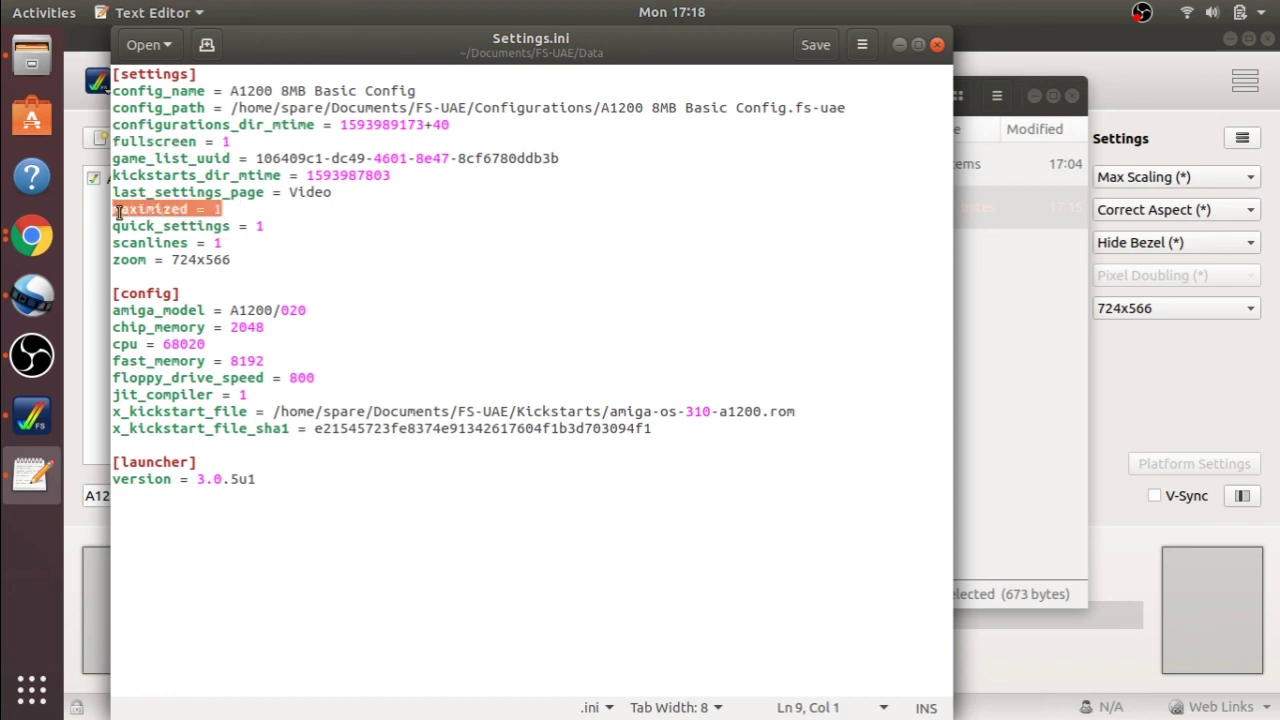
left_click_drag(250, 242, 112, 240)
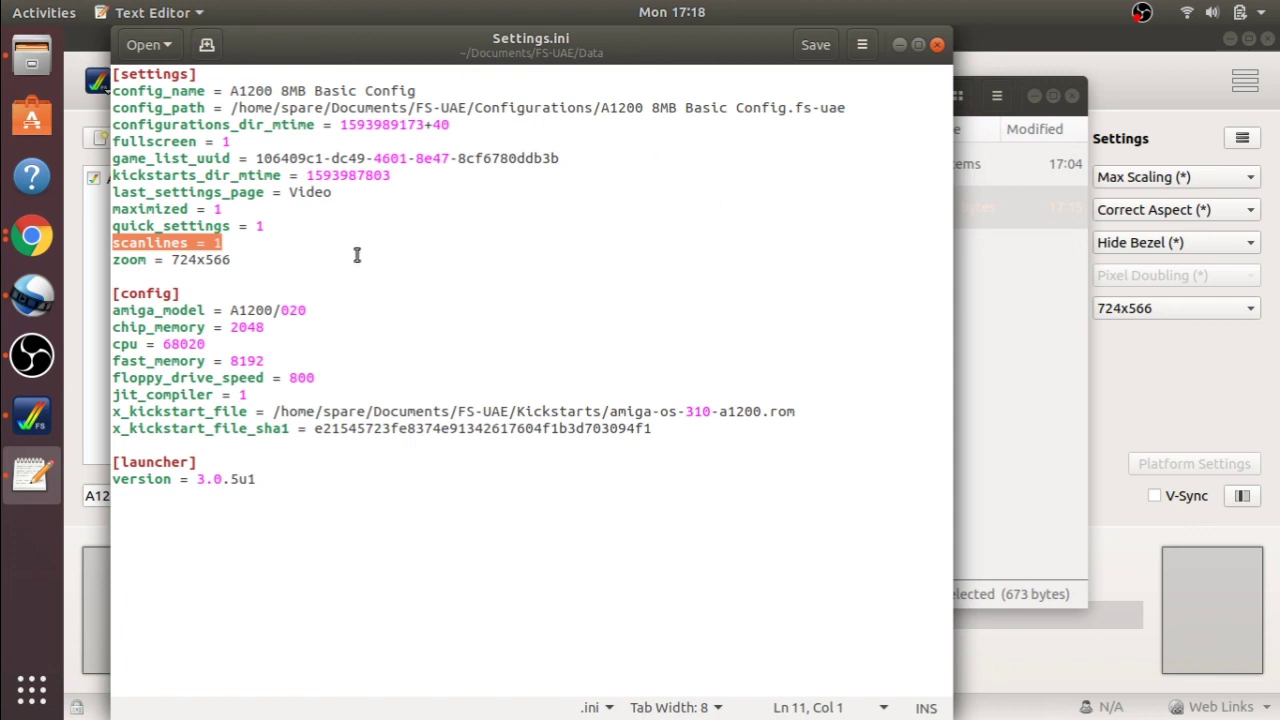
left_click_drag(115, 312, 677, 430)
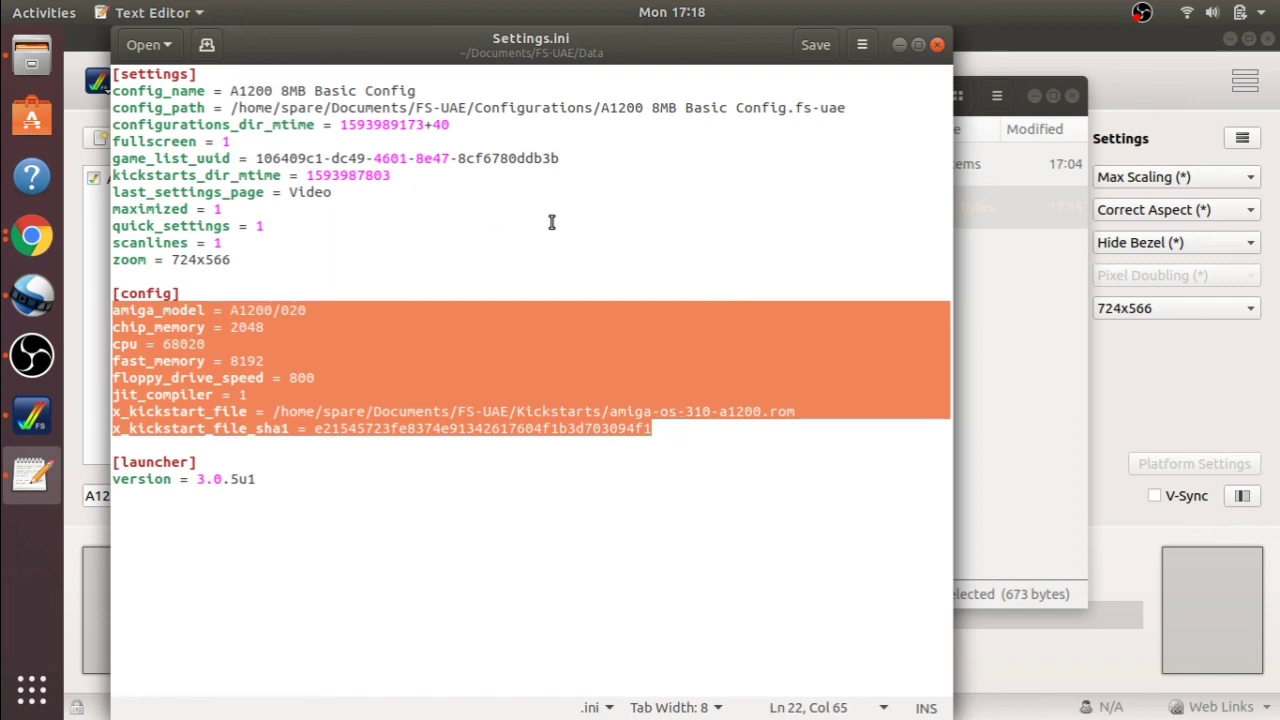
left_click(621, 239)
left_click_drag(848, 107, 128, 107)
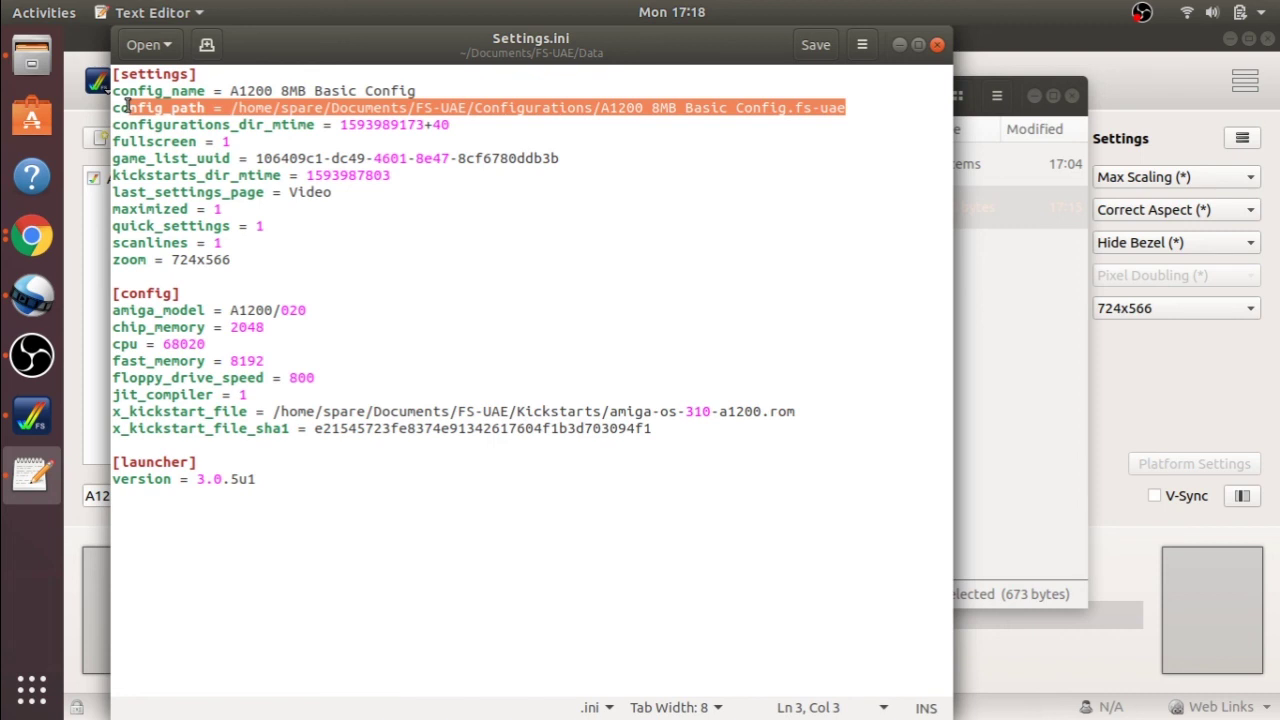
left_click(548, 214)
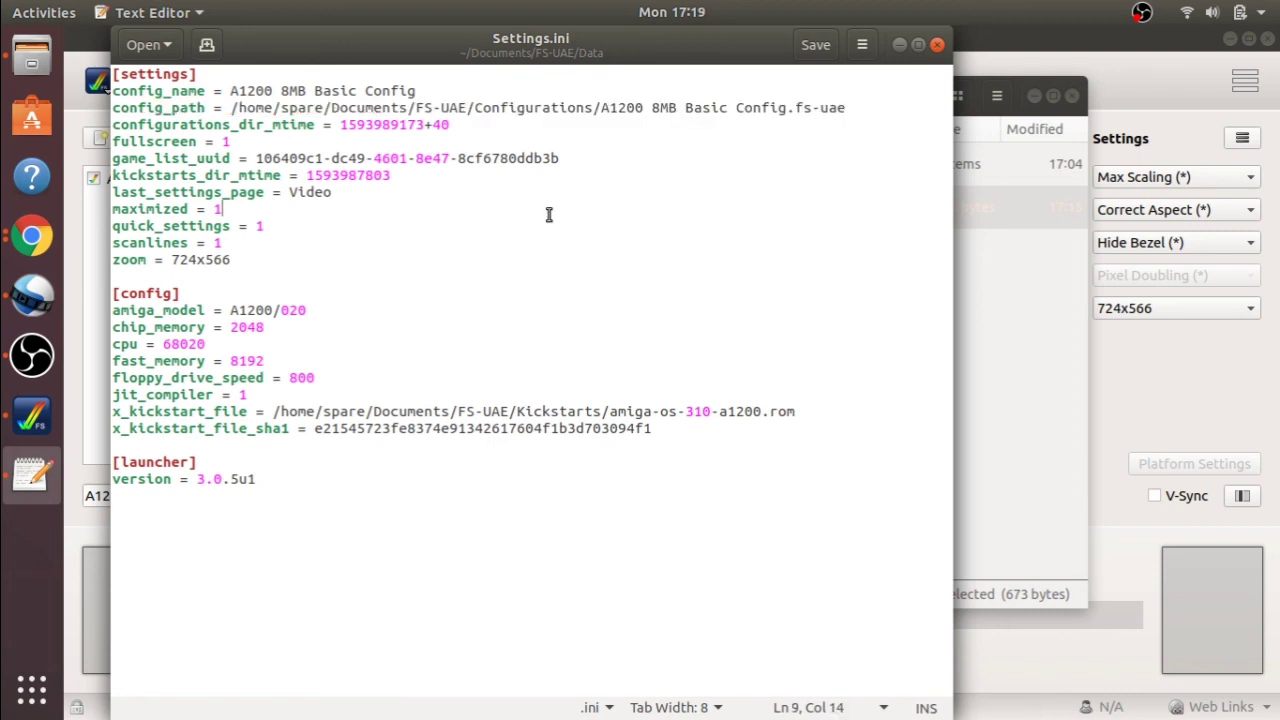